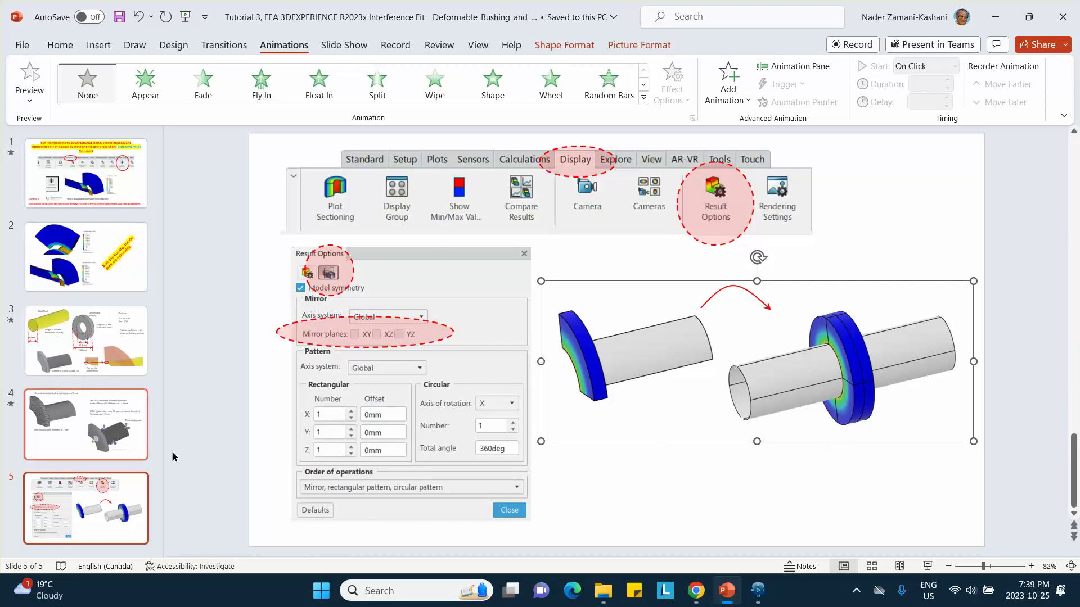
- Switch to 3DEXPERIENCE and insert a new 3D Part under the root physical product
click(656, 511)
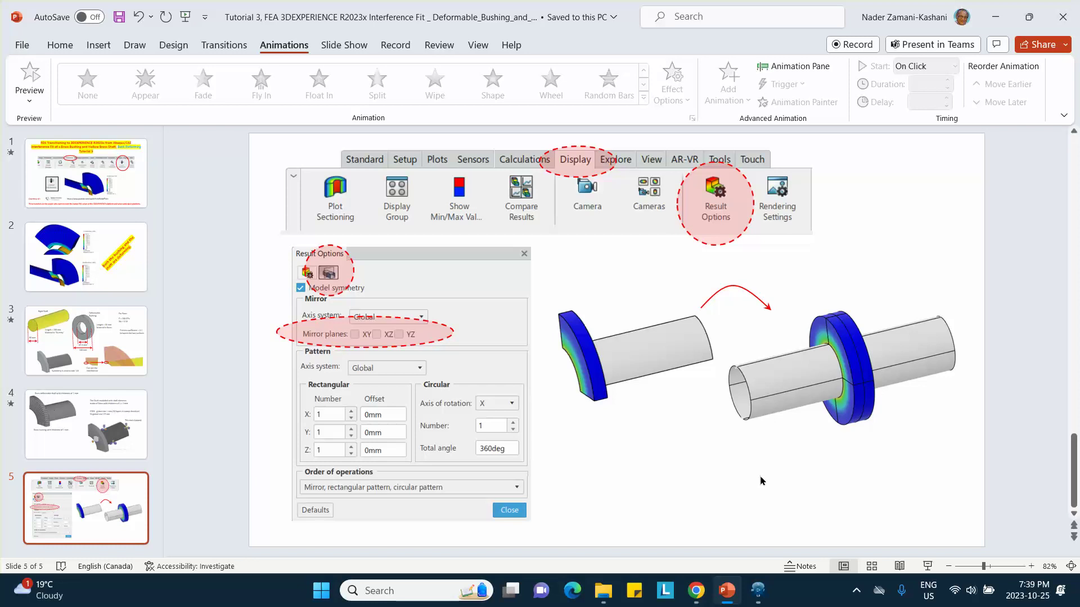
click(758, 591)
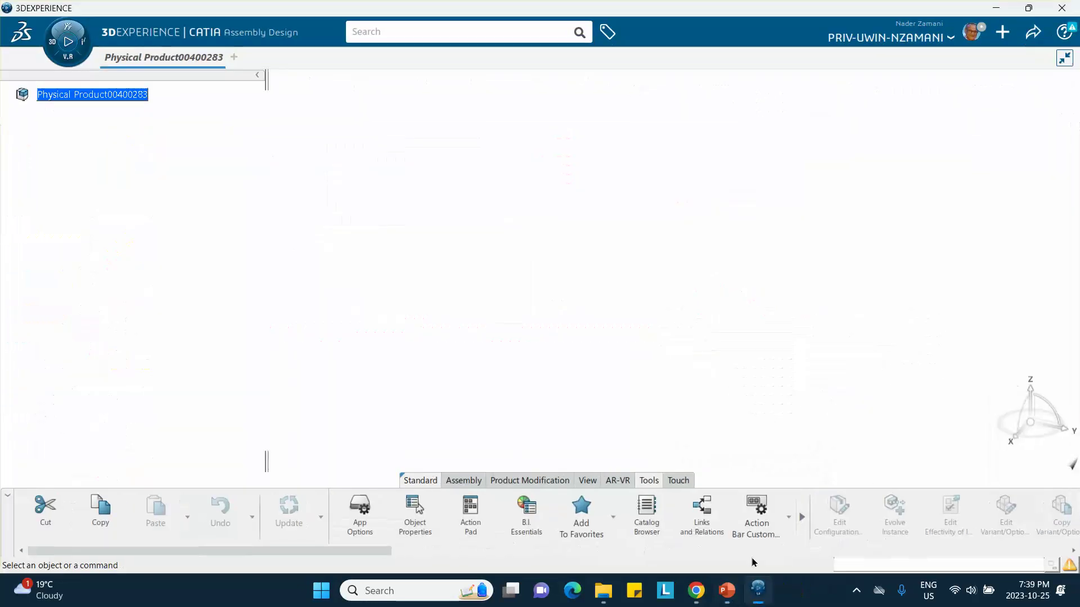
right_click(93, 97)
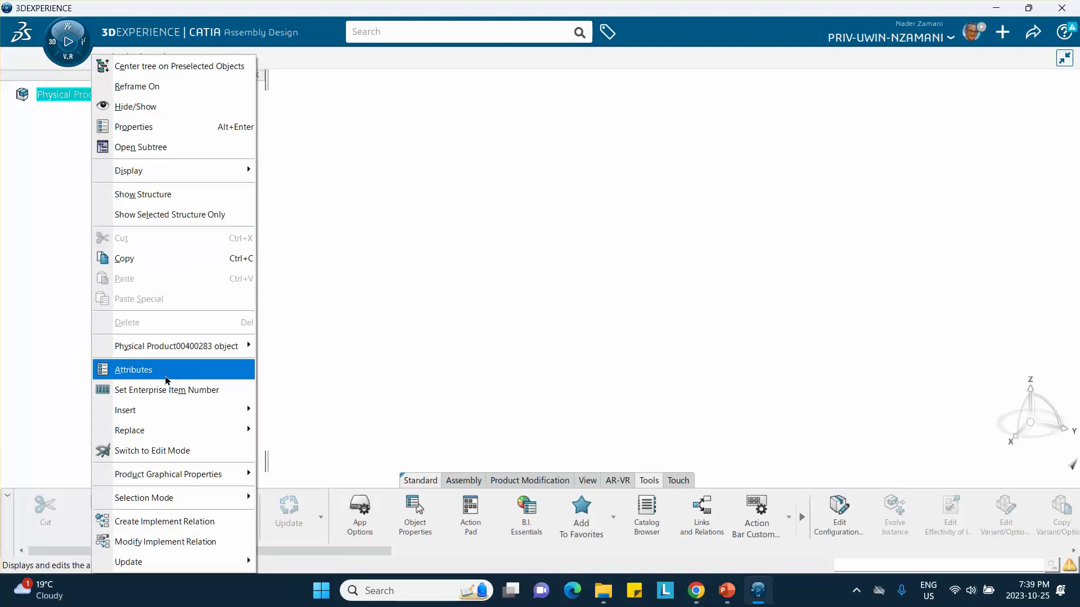
mouse_move(160, 409)
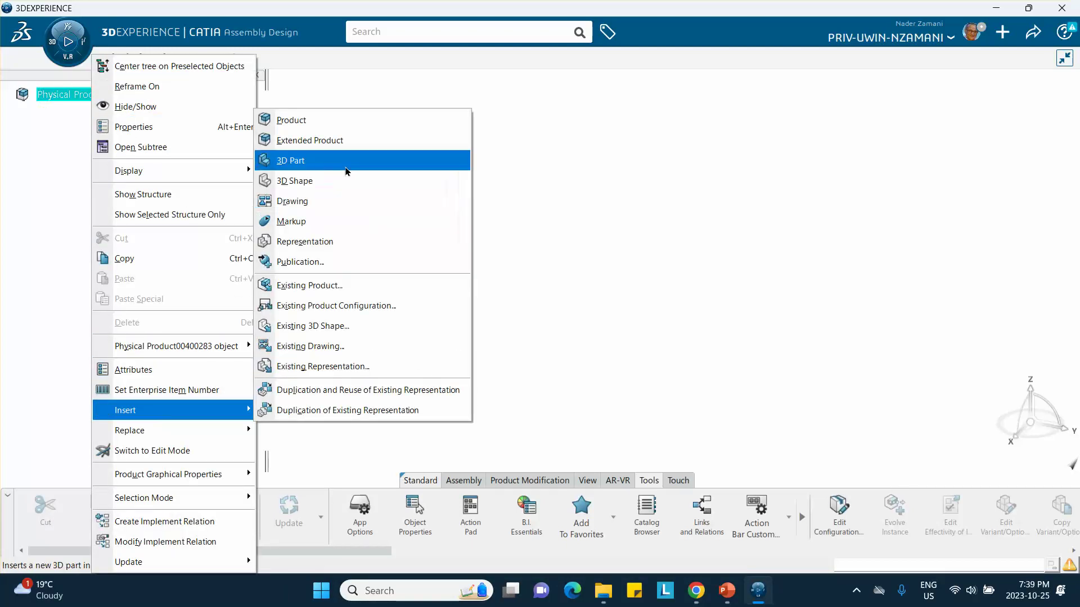
click(318, 162)
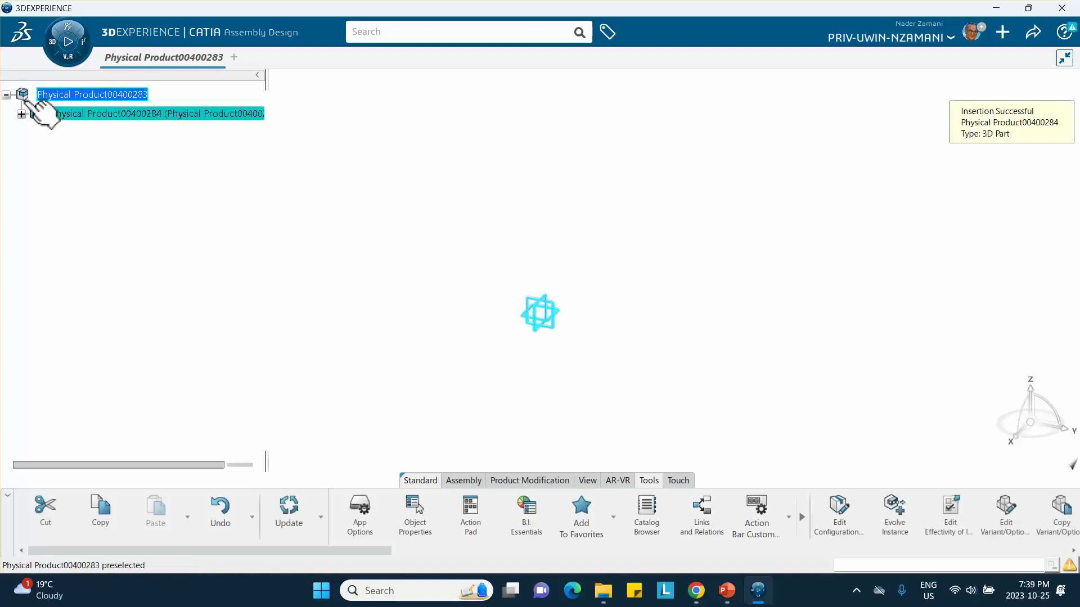
- Open the new part's properties and prefix its title with "bushing-"
click(21, 114)
right_click(88, 116)
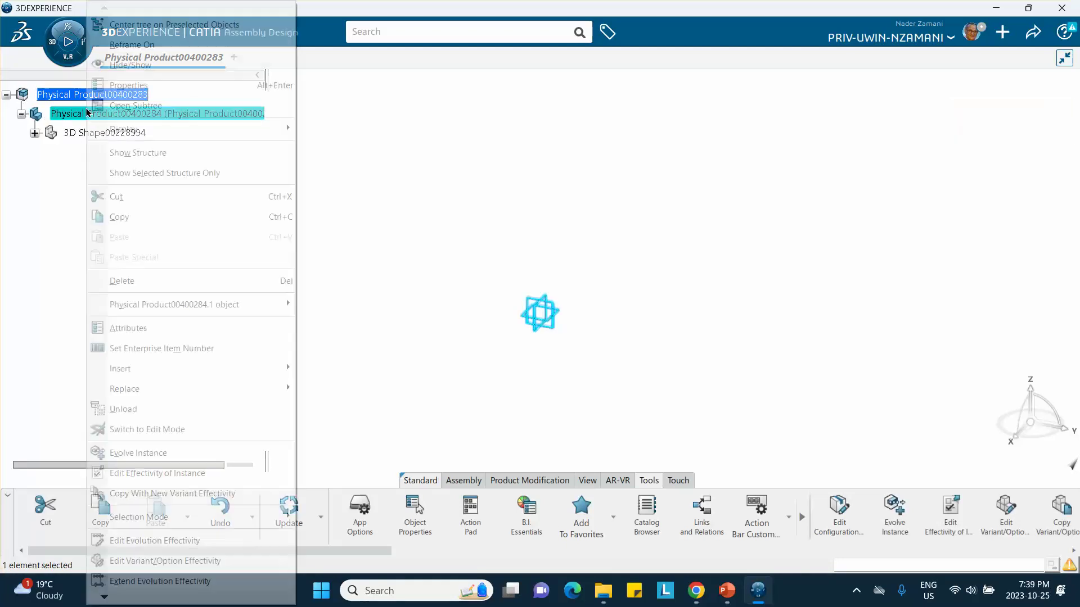
click(113, 85)
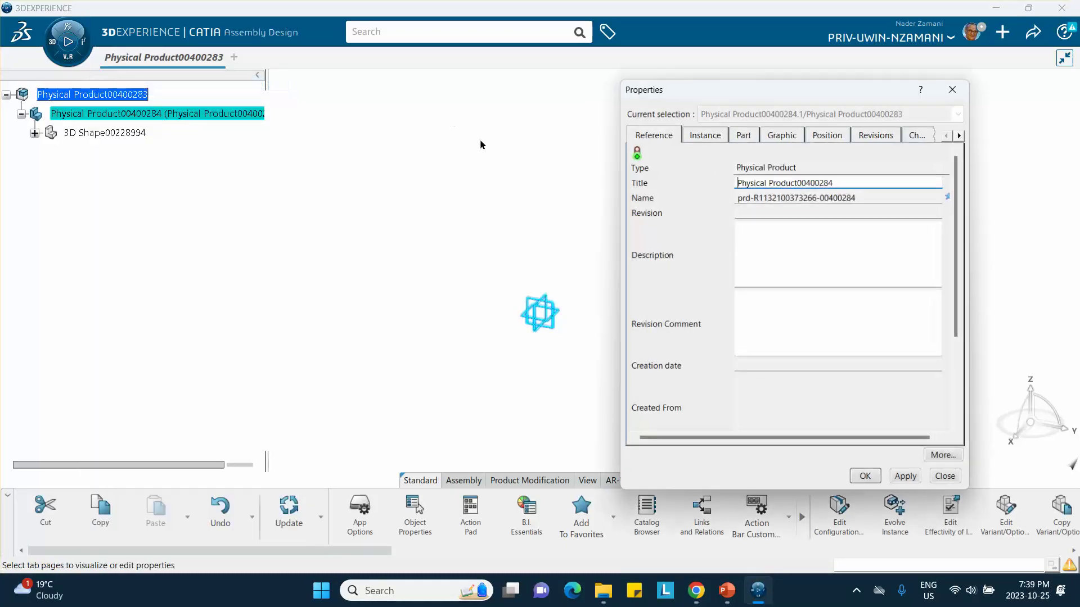
click(736, 181)
text(bushi)
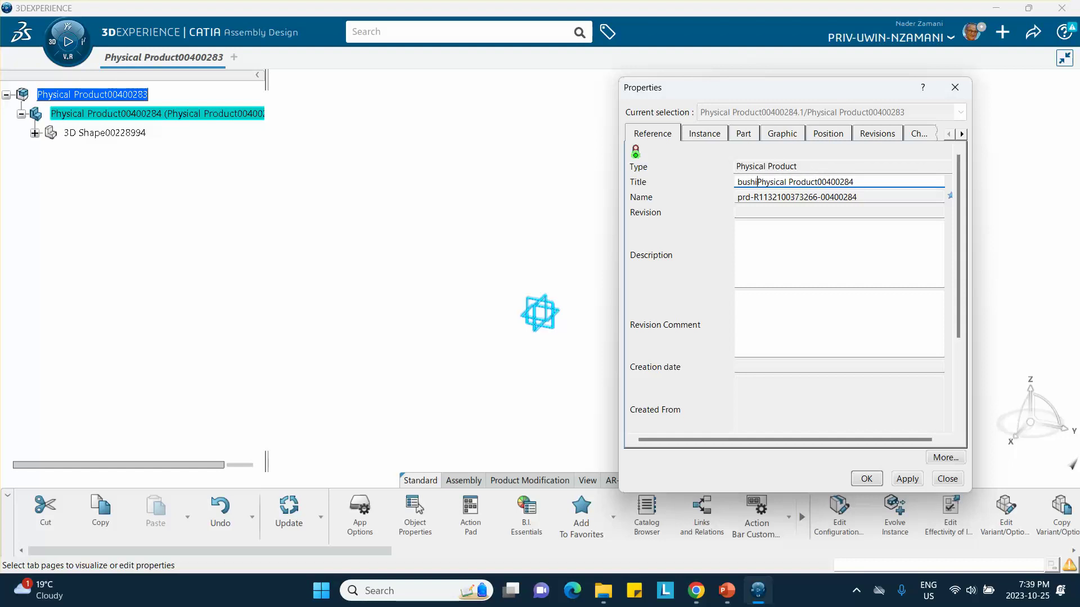
text(ng-)
- Prefix the part's instance title with "bushing-" and apply the properties
click(722, 136)
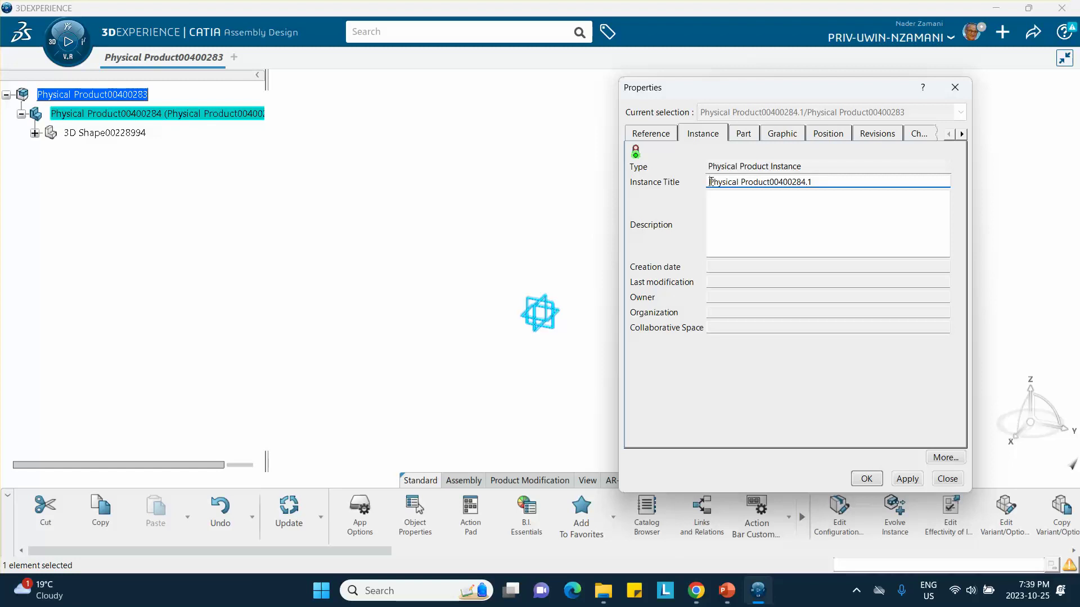
double_click(710, 182)
click(710, 182)
text(bushing)
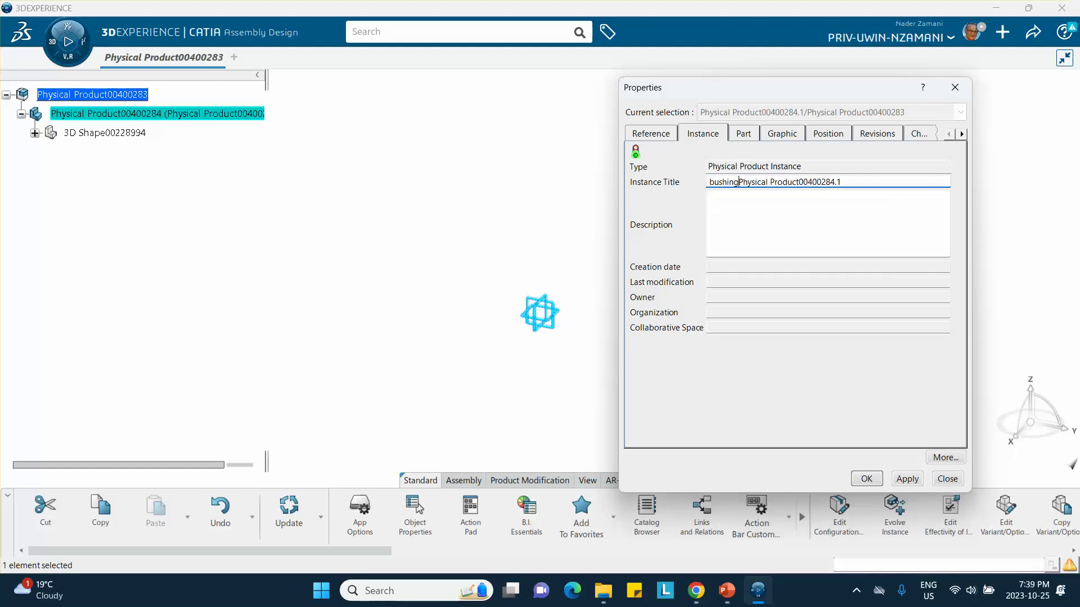
text(-)
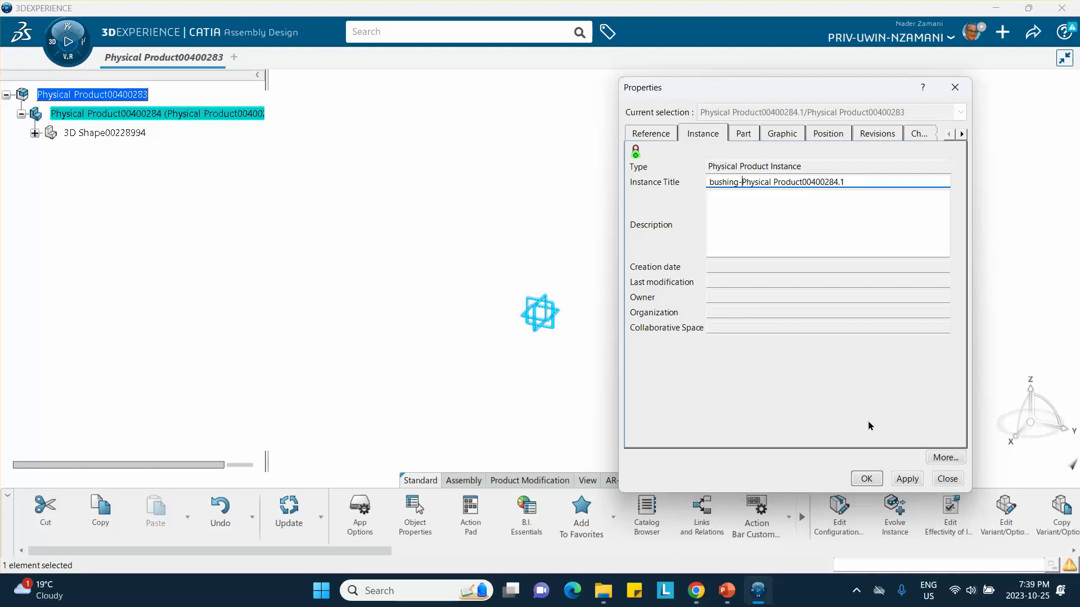
click(866, 479)
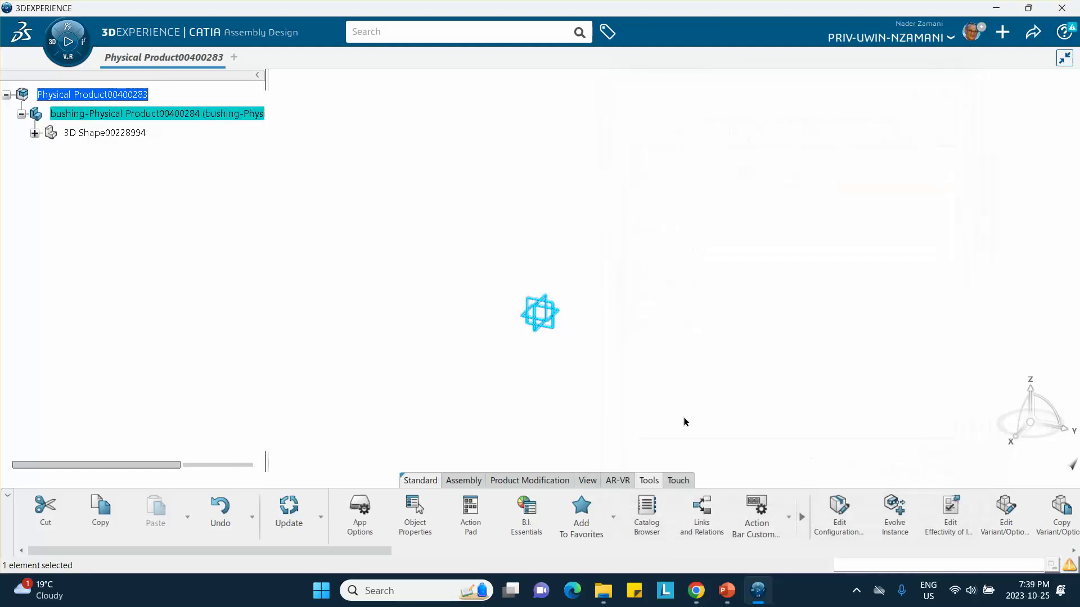
- Open the bushing's 3D shape in Generative Shape Design, dismiss the Make Service pane and start a sketch on the yz plane
click(35, 133)
click(98, 133)
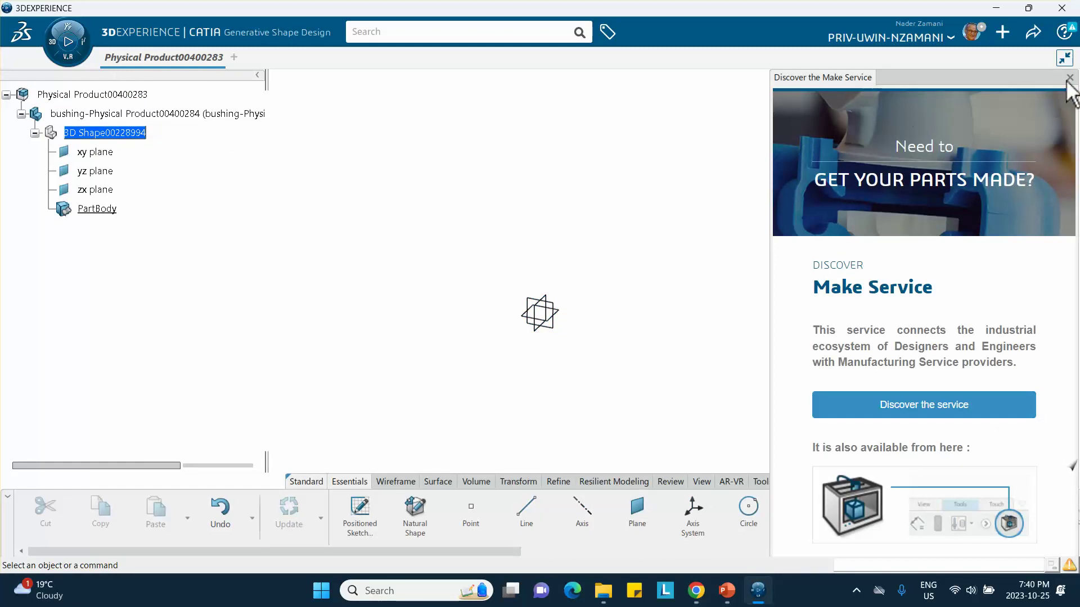
click(1070, 78)
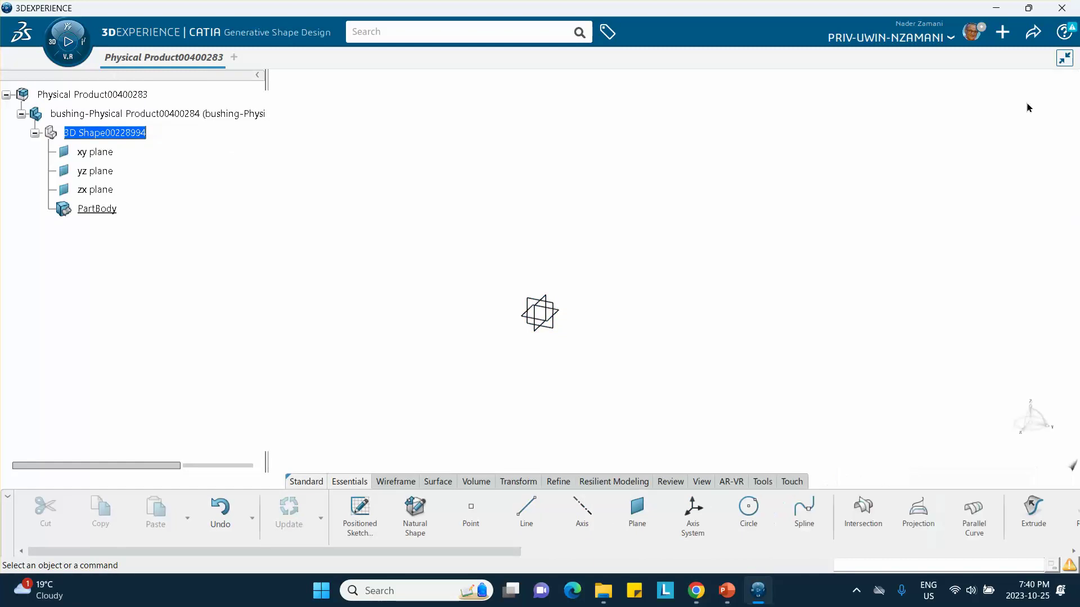
click(560, 312)
click(649, 255)
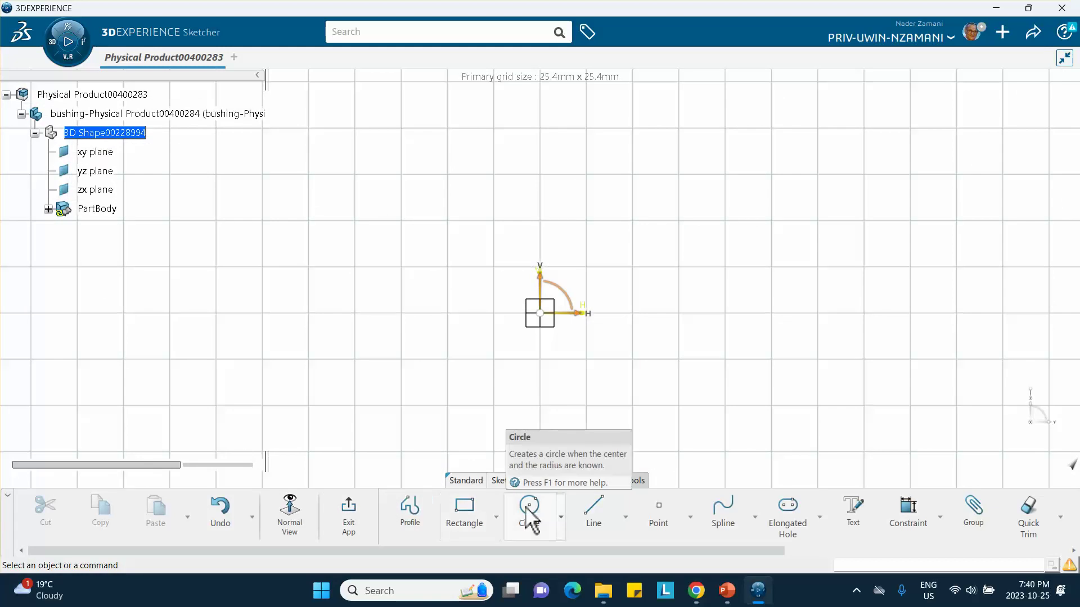
- Sketch a quarter-circle arc centred on the origin, running from the vertical to the horizontal axis with a radius of about 61 mm
click(562, 523)
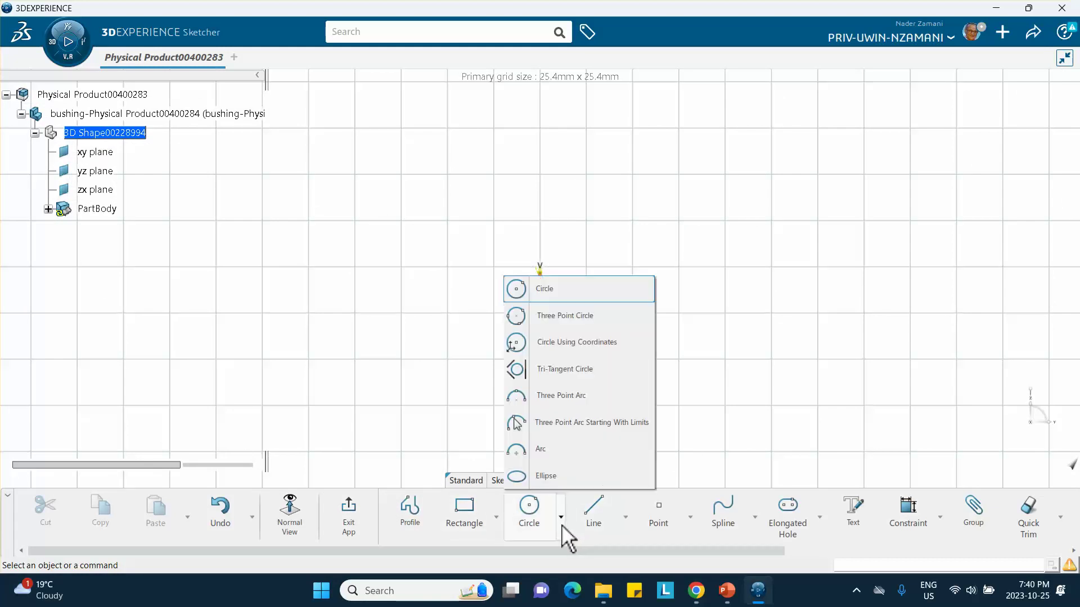
click(516, 453)
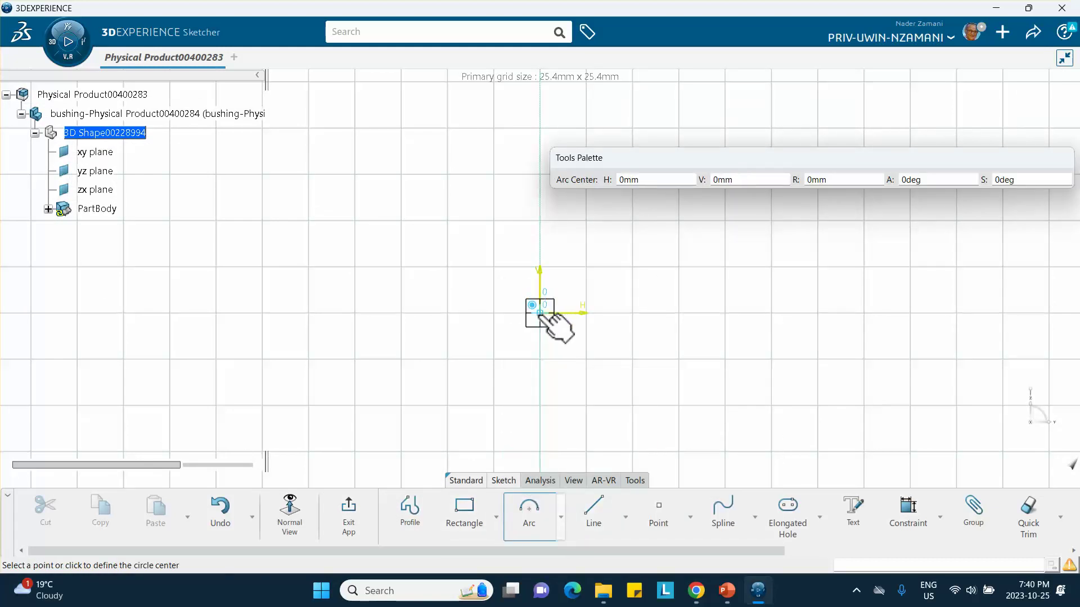
click(540, 313)
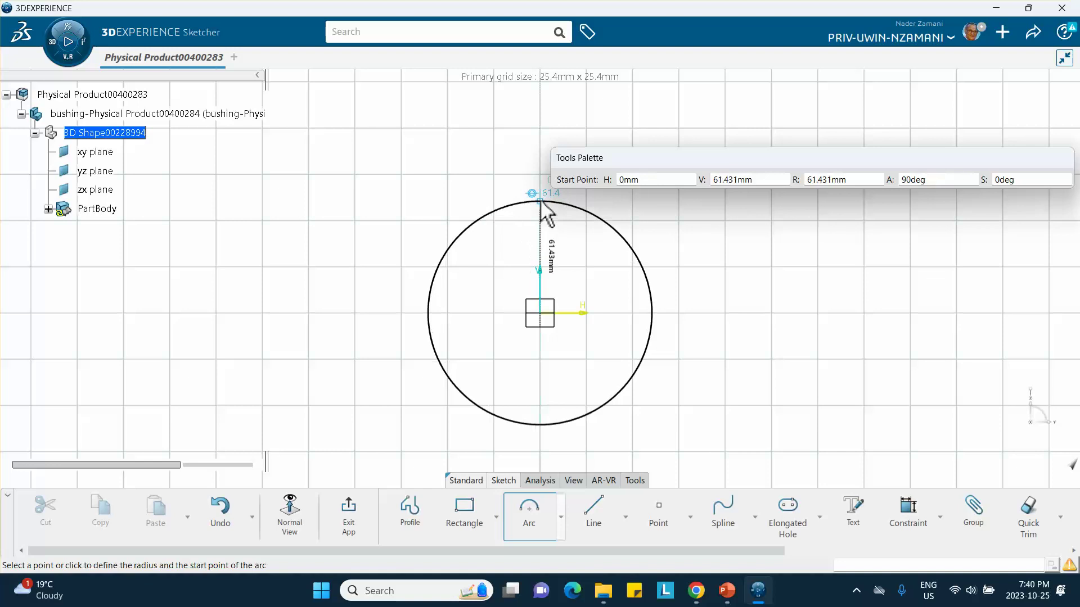
click(540, 202)
click(653, 322)
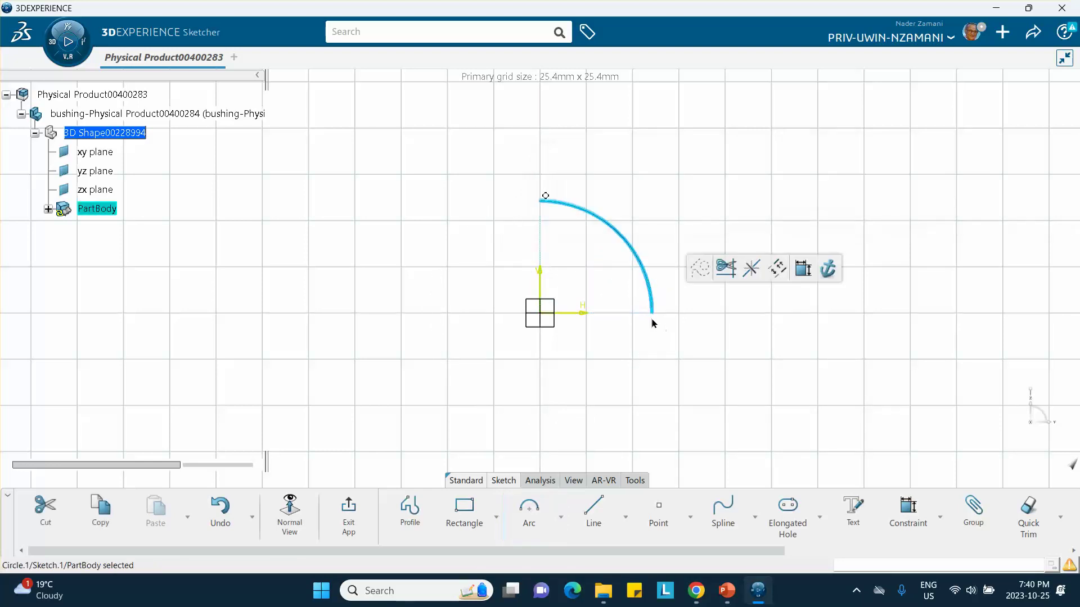
- Add a radius constraint to the arc and set it to 50 mm
click(803, 268)
click(704, 201)
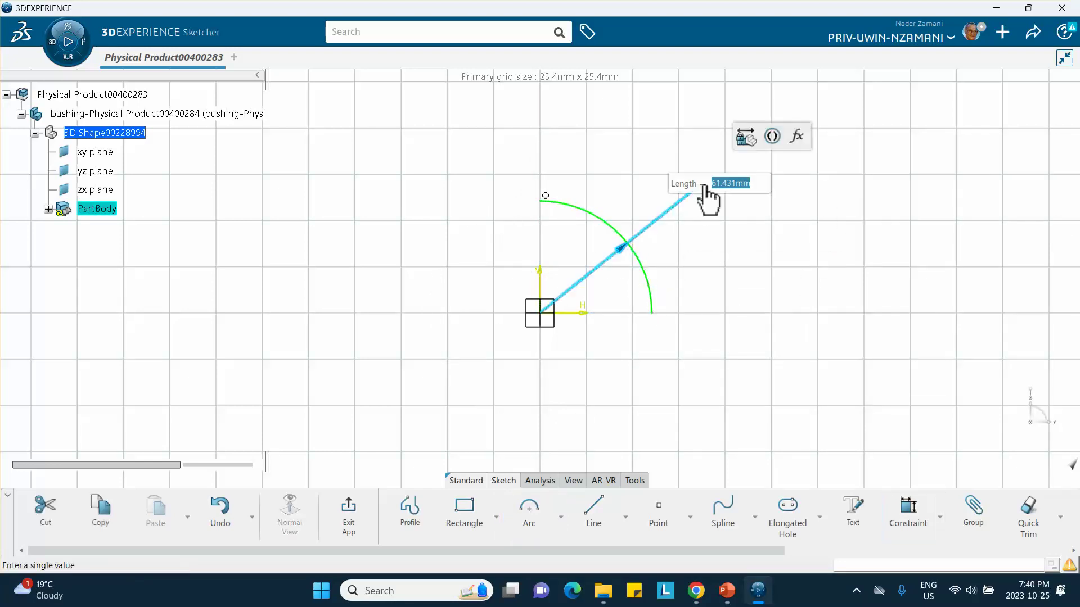
text(50)
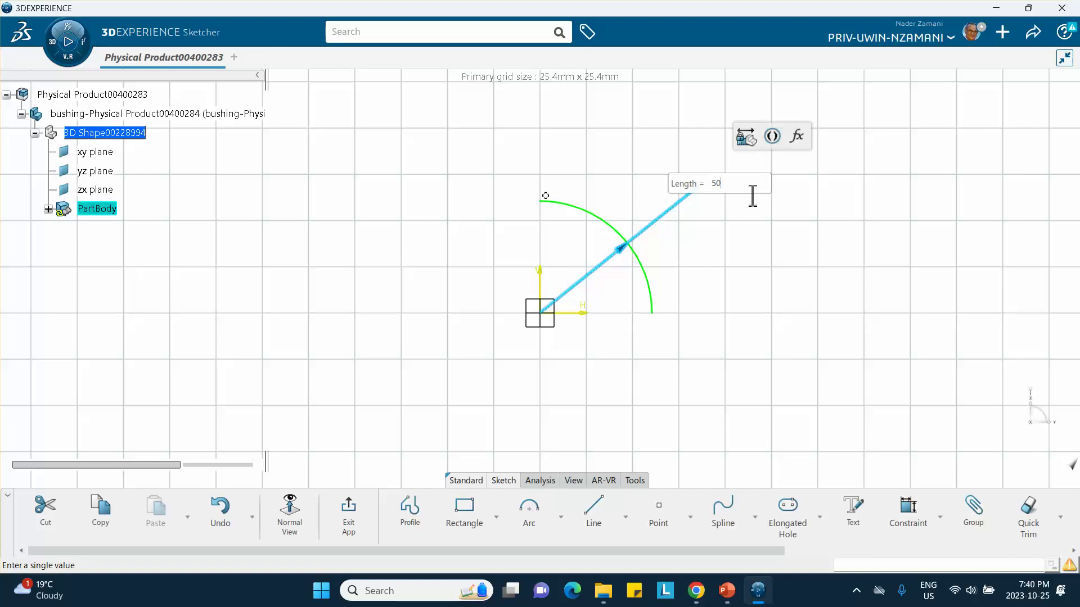
key(Return)
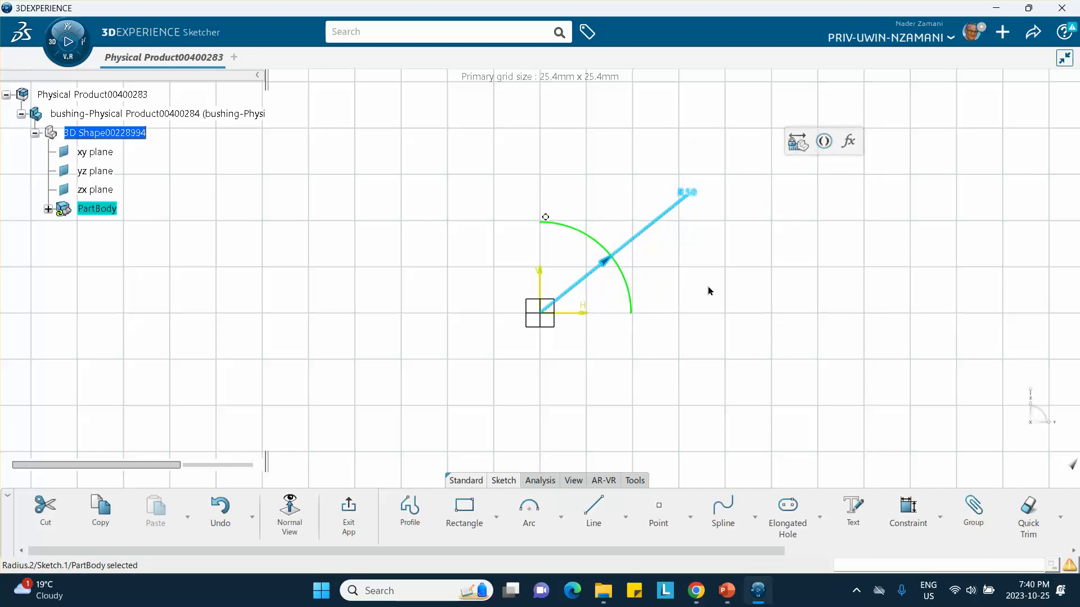
- Sketch a smaller quarter-circle arc centred on the origin inside the first one, with a radius of about 33 mm
click(528, 520)
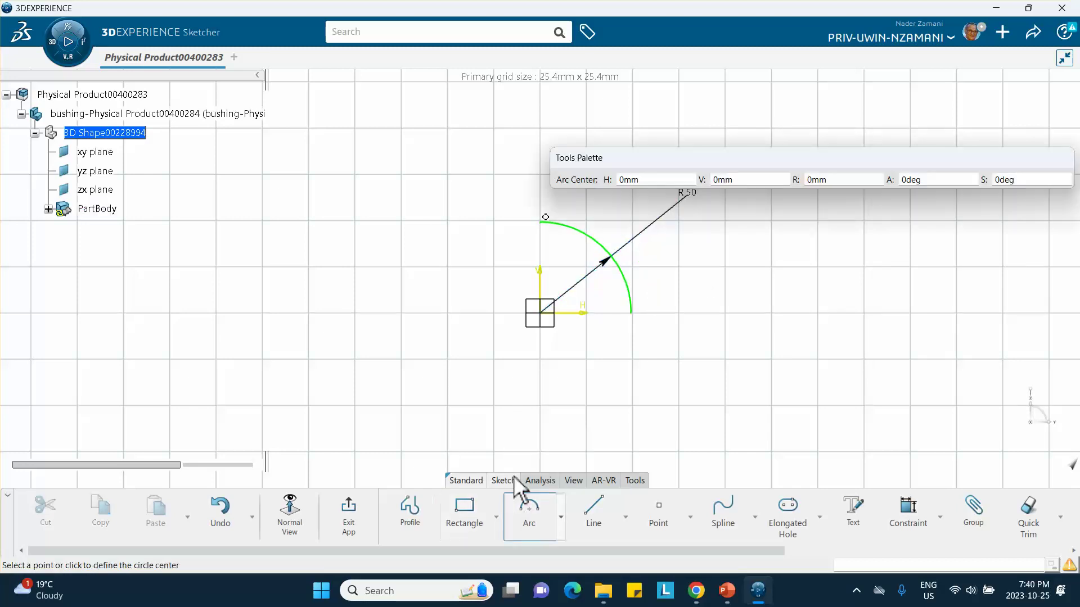
click(540, 312)
click(541, 253)
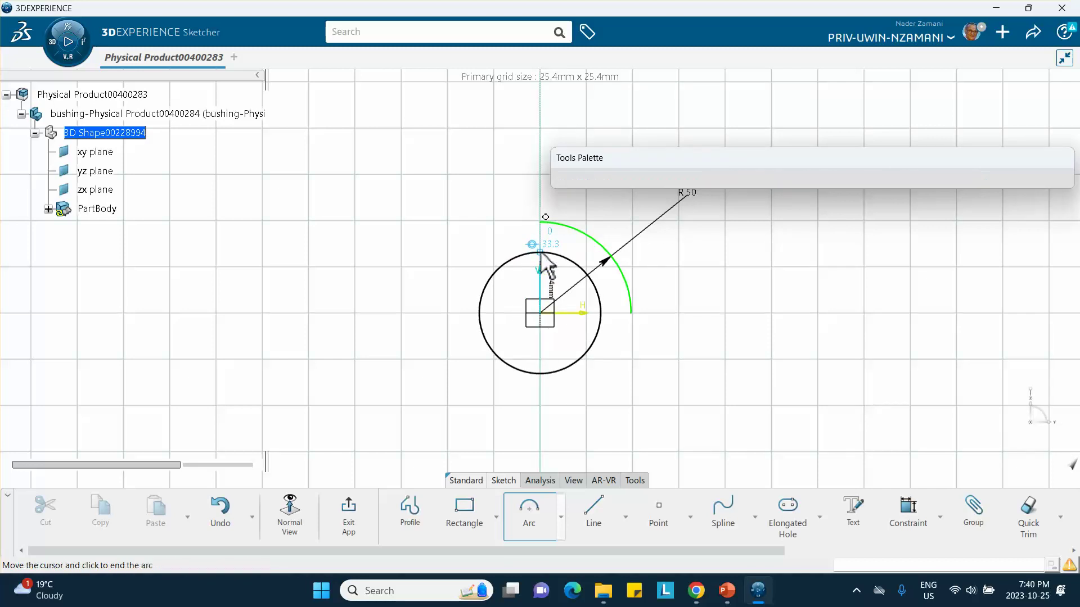
click(601, 312)
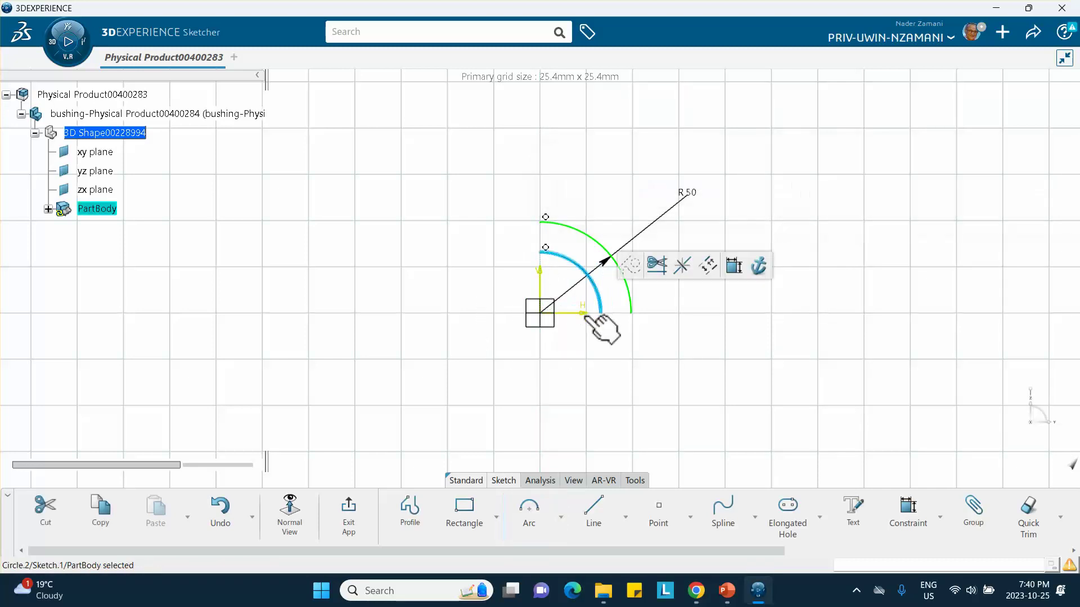
- Add a radius constraint to the inner arc and set it to 24.7 mm
click(733, 265)
click(672, 159)
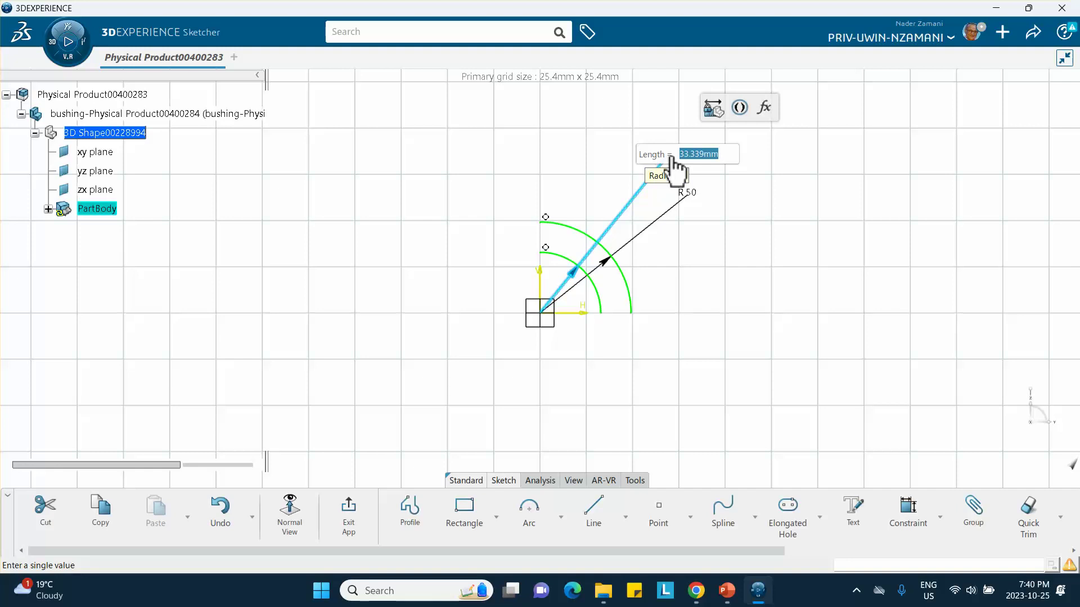
text(24.7)
key(Return)
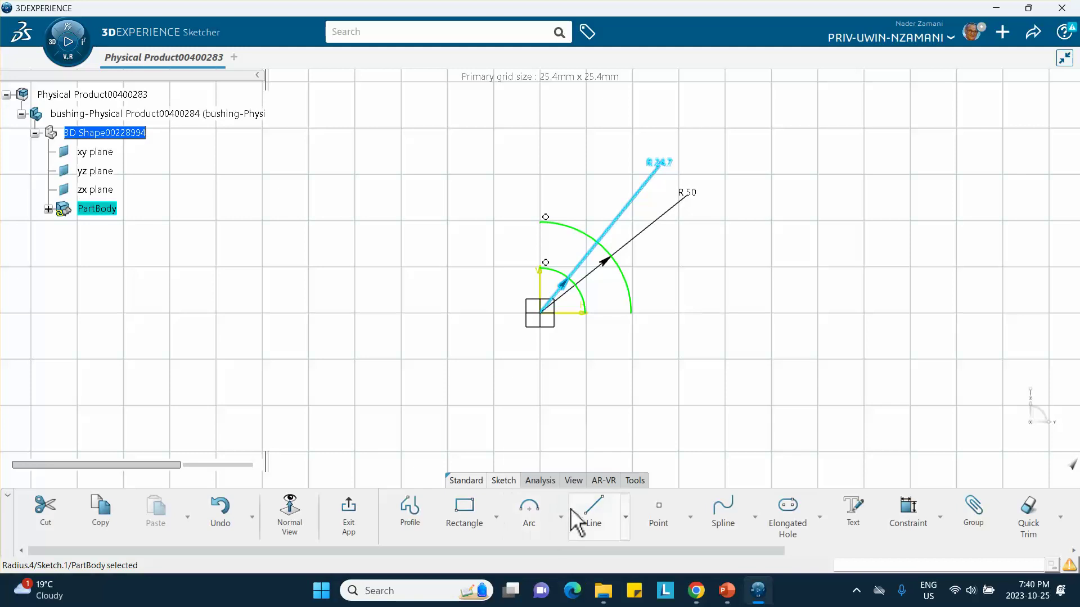
- Close the quarter-ring profile with a horizontal and a vertical line joining the arcs' endpoints, and exit the sketch
click(592, 512)
click(585, 313)
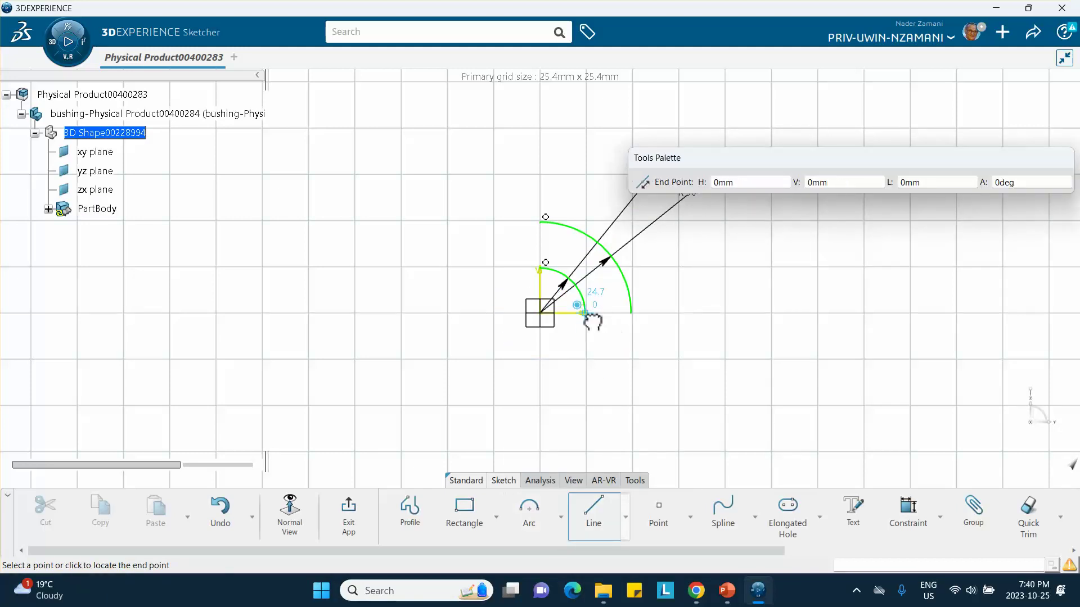
click(631, 312)
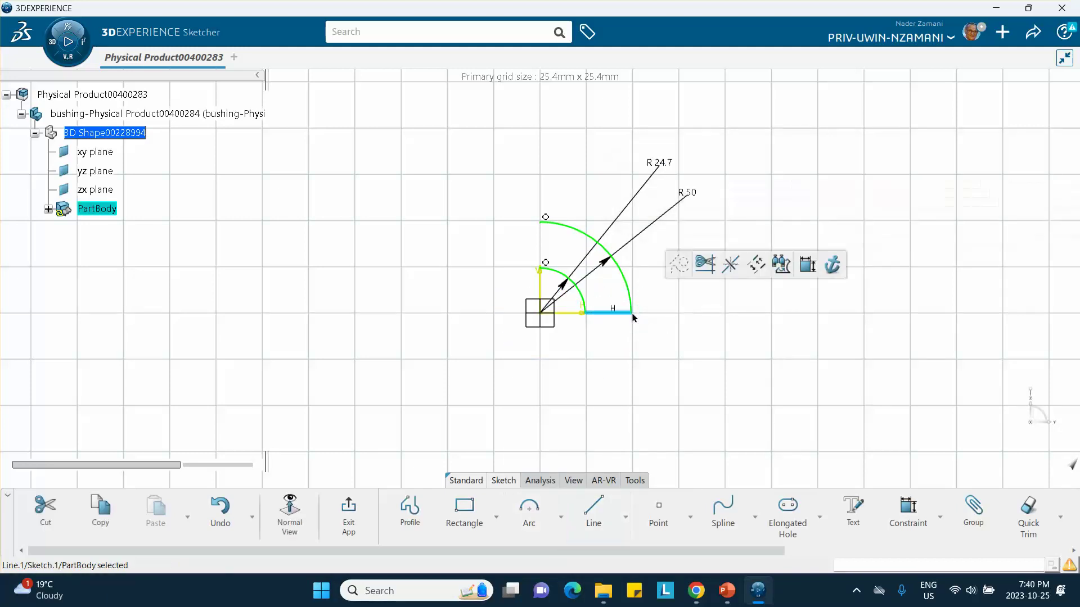
click(597, 518)
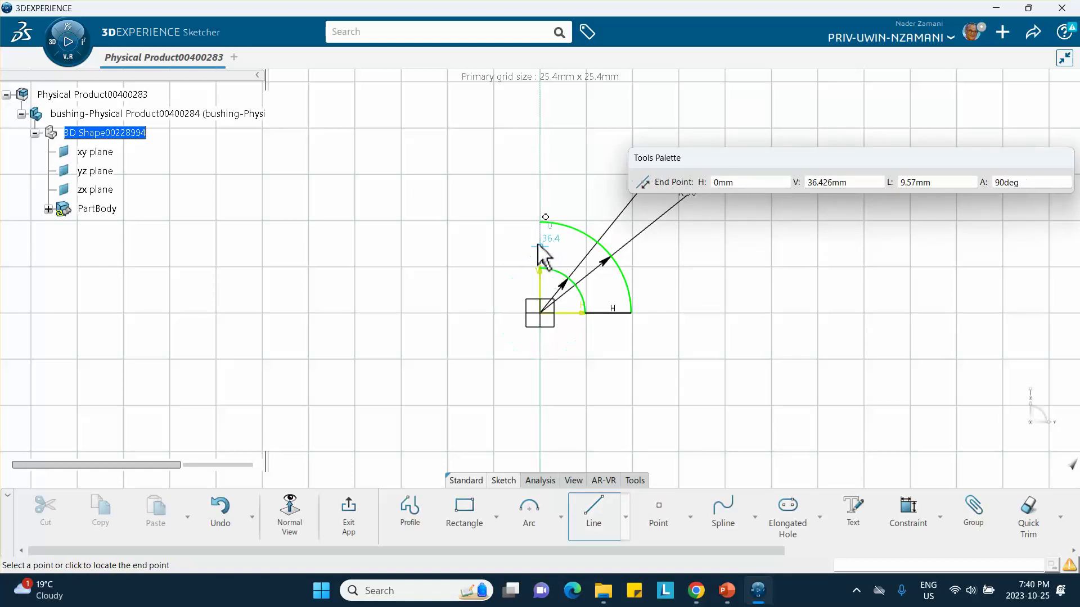
right_click(478, 291)
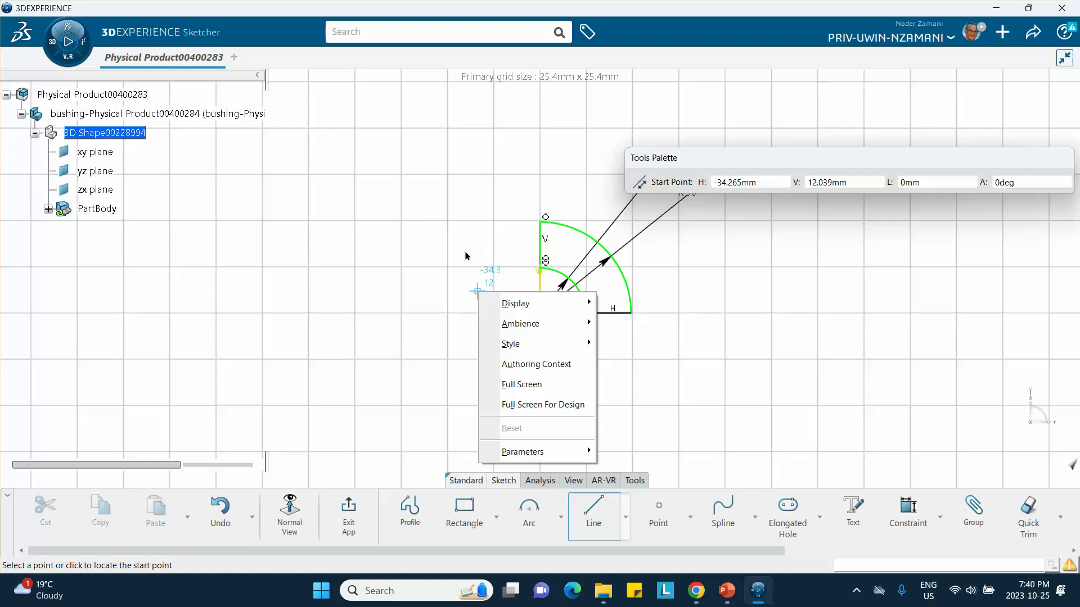
middle_drag(465, 253, 479, 159)
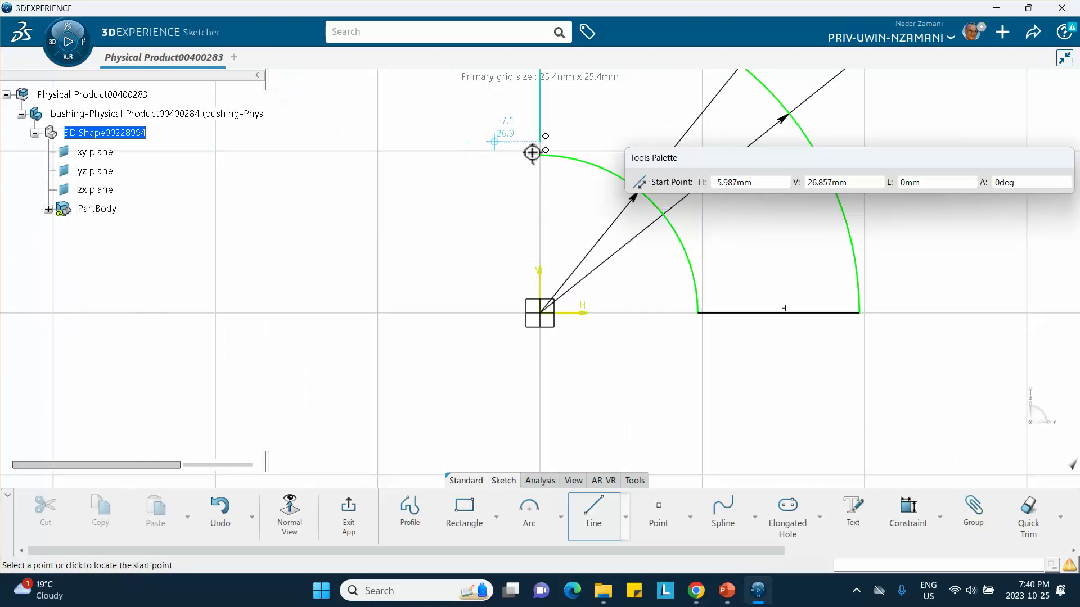
mouse_move(481, 222)
middle_down()
mouse_move(458, 225)
mouse_move(472, 289)
mouse_move(453, 325)
middle_up()
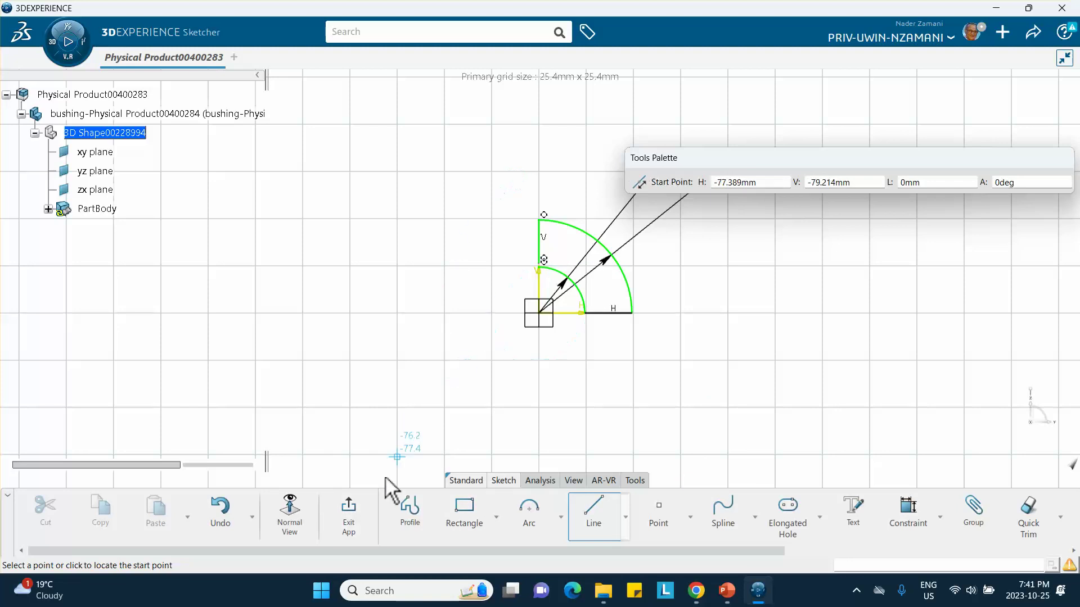
click(346, 520)
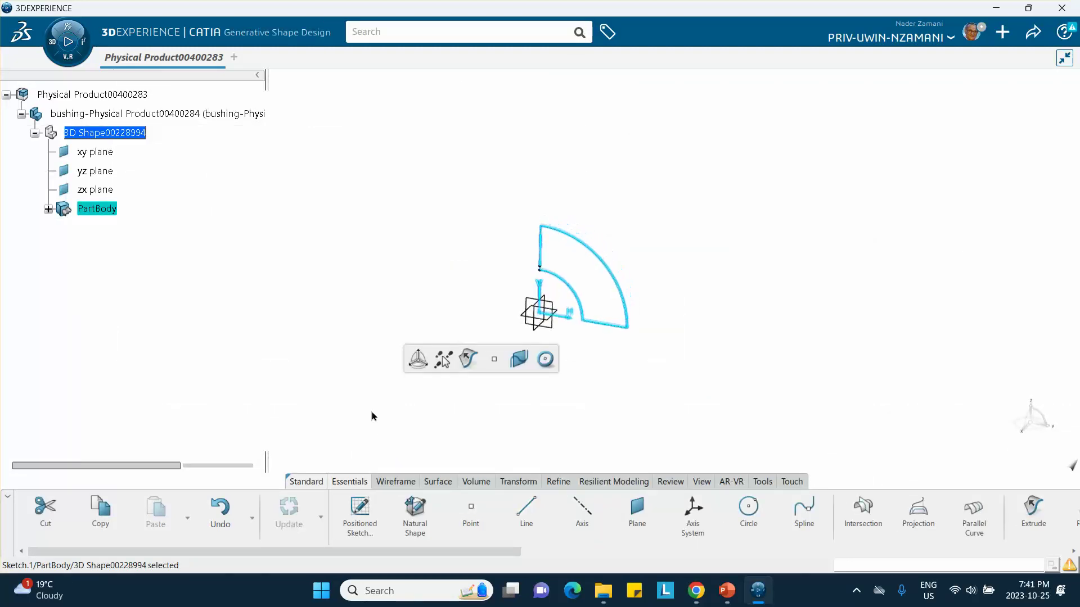
click(474, 481)
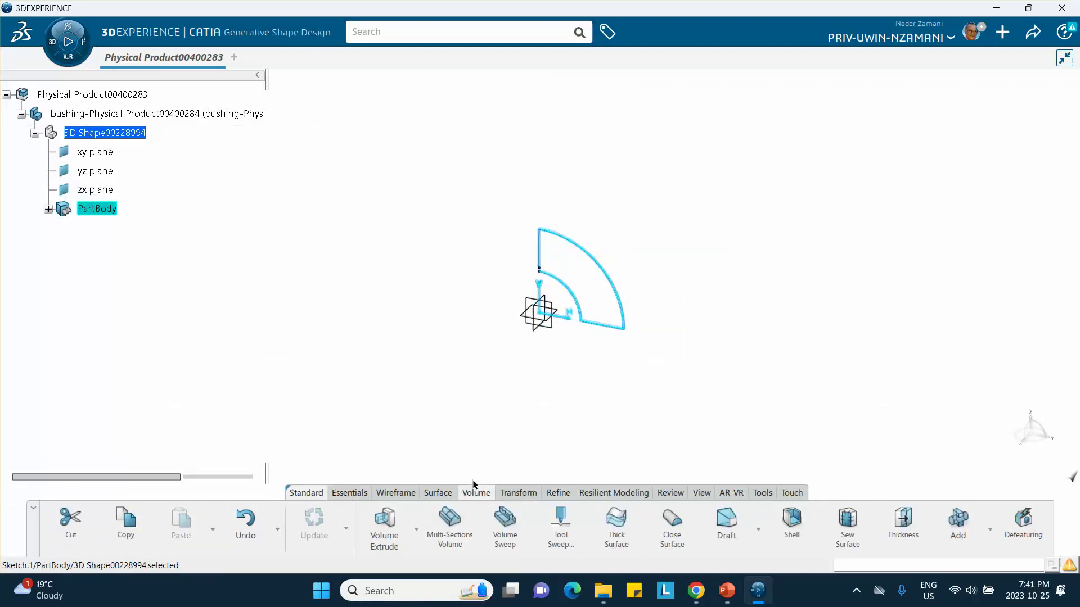
click(388, 529)
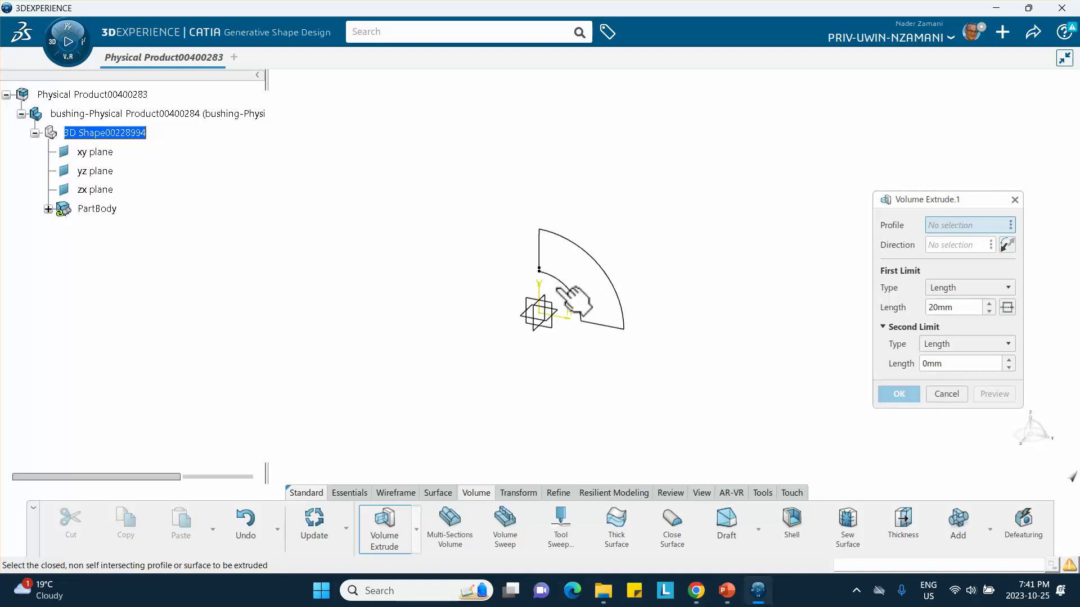
click(934, 393)
click(745, 335)
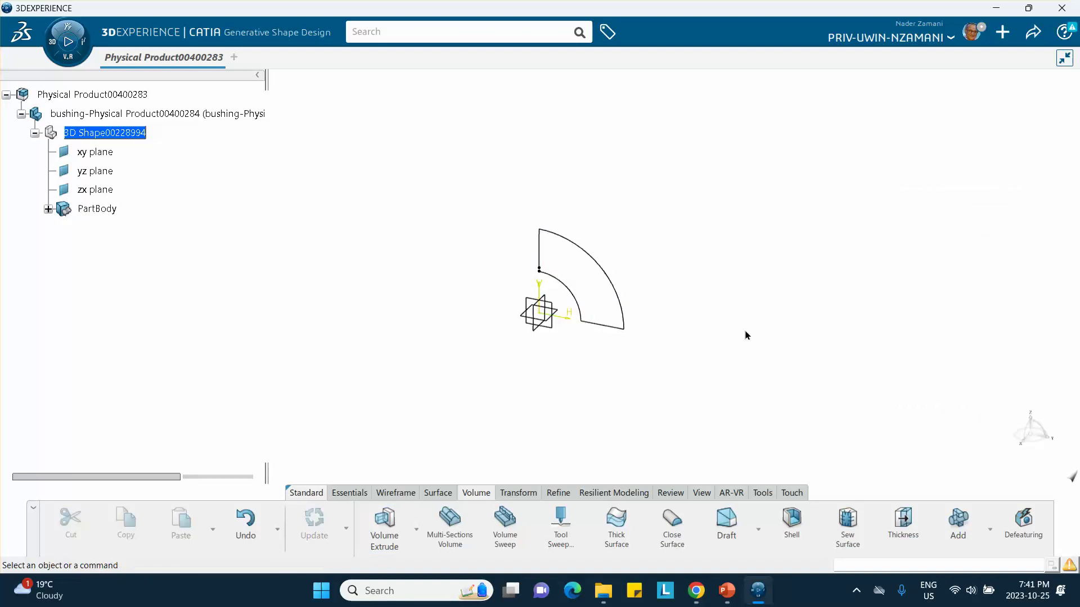
- Run Sketch Analysis on the quarter-ring sketch, close its open profile, and exit the sketch
double_click(624, 298)
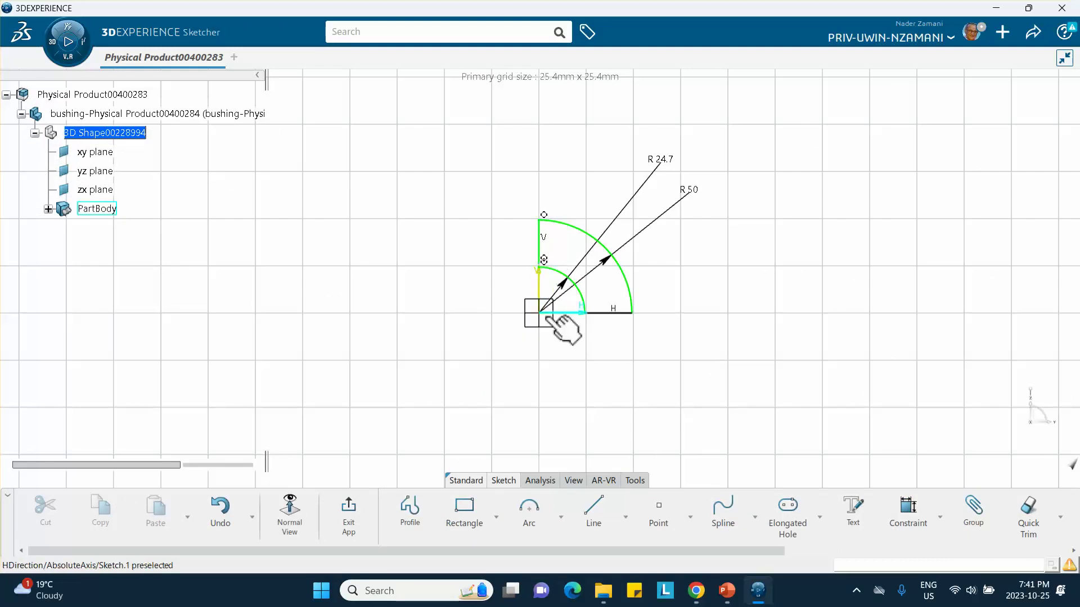
click(538, 480)
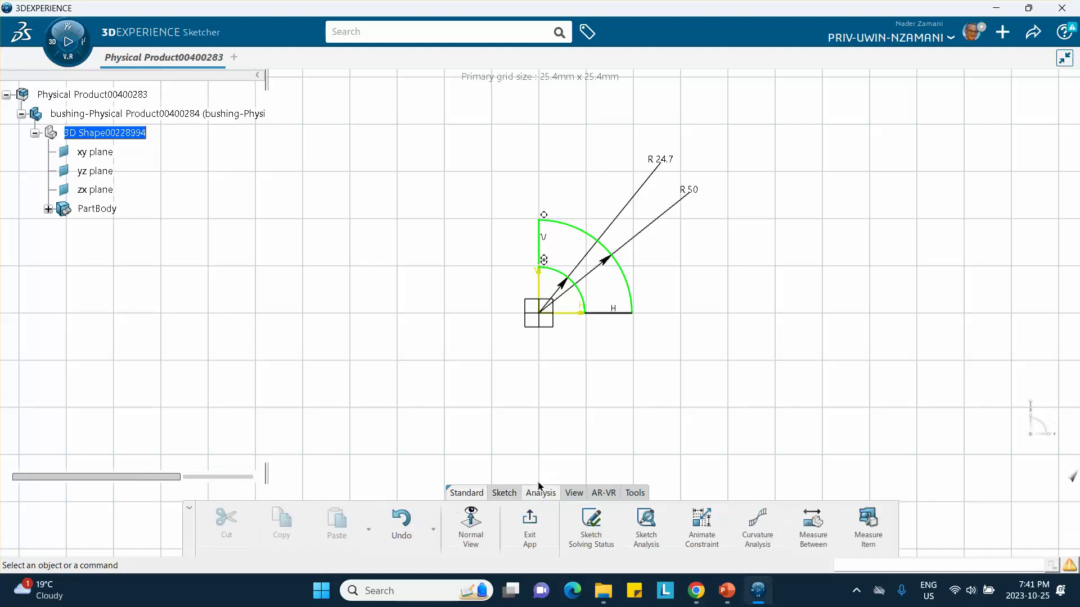
click(647, 527)
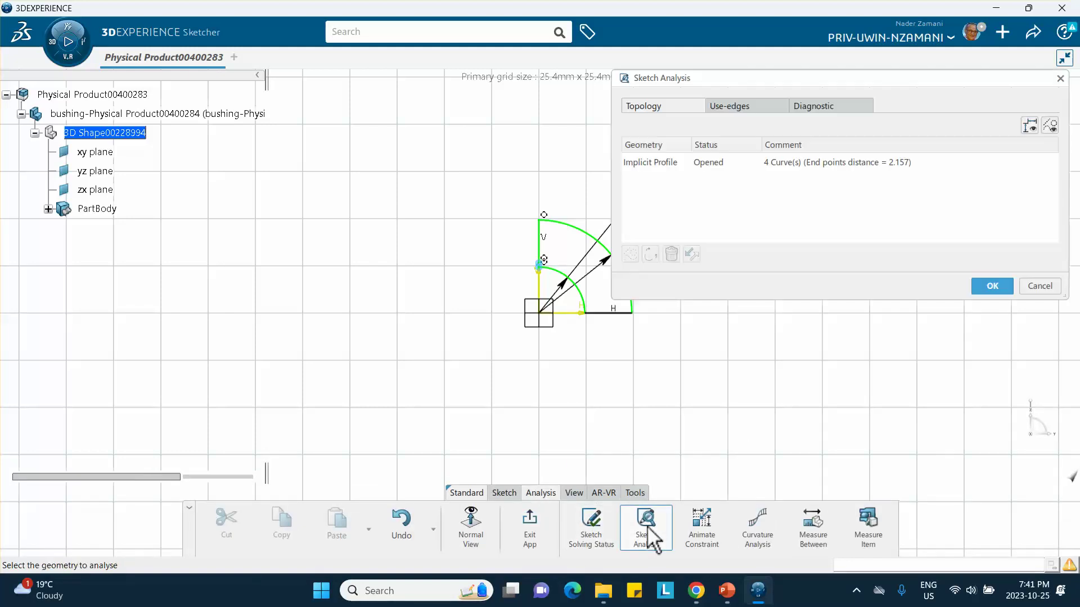
click(658, 163)
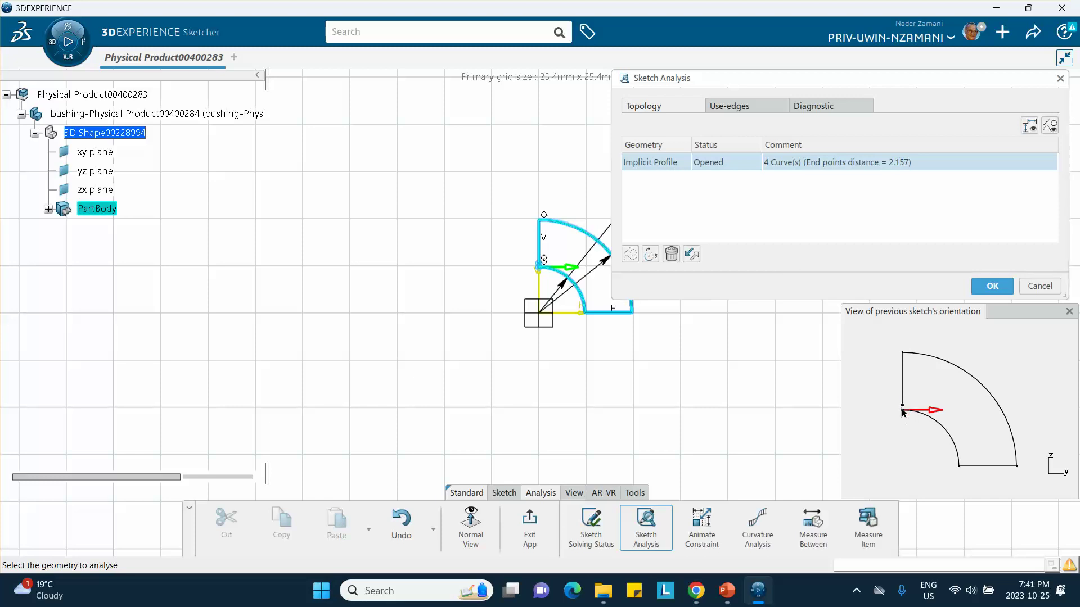
click(651, 254)
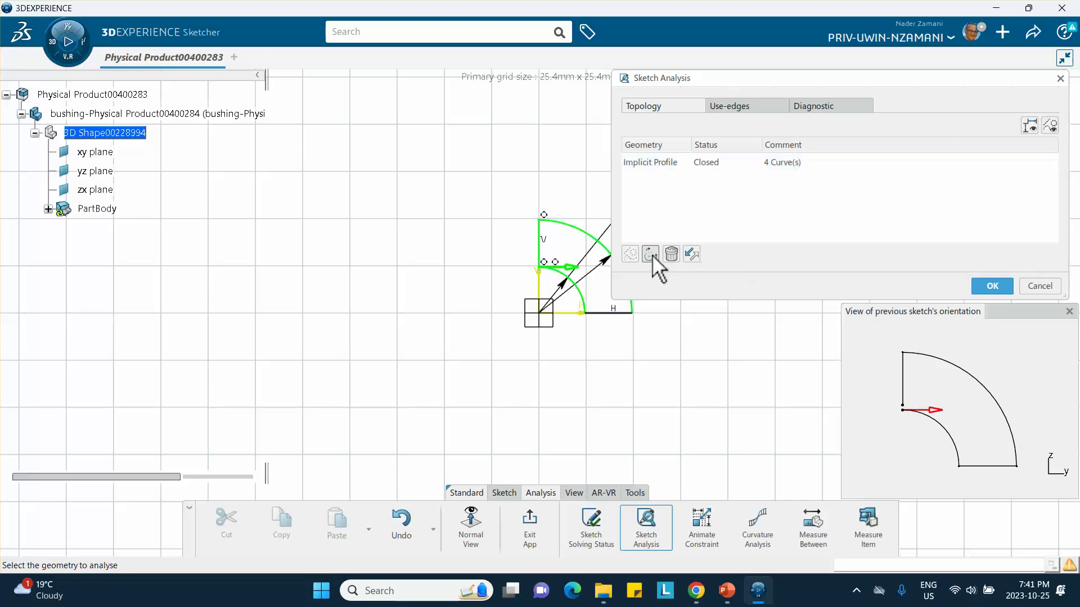
click(992, 286)
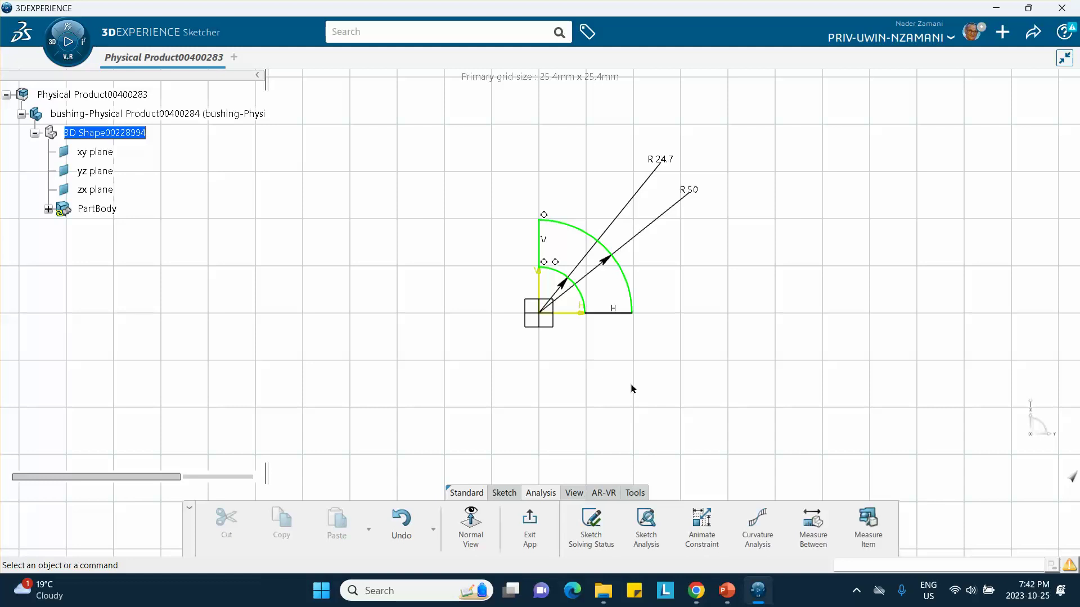
click(529, 524)
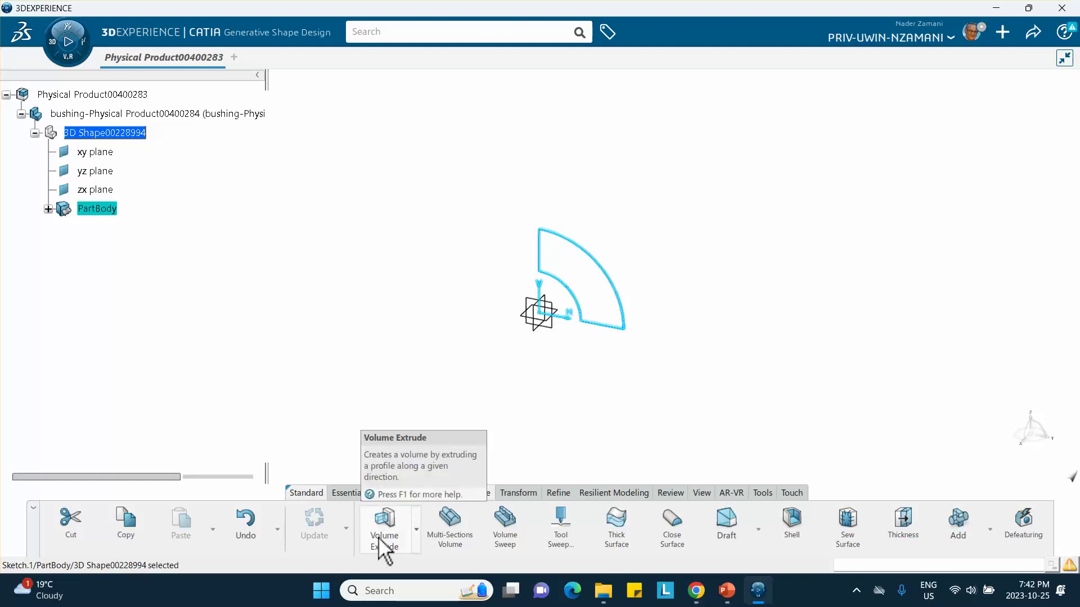
- Create a Volume Extrude of the quarter-ring sketch with a length of 10 mm in the reversed direction
click(378, 537)
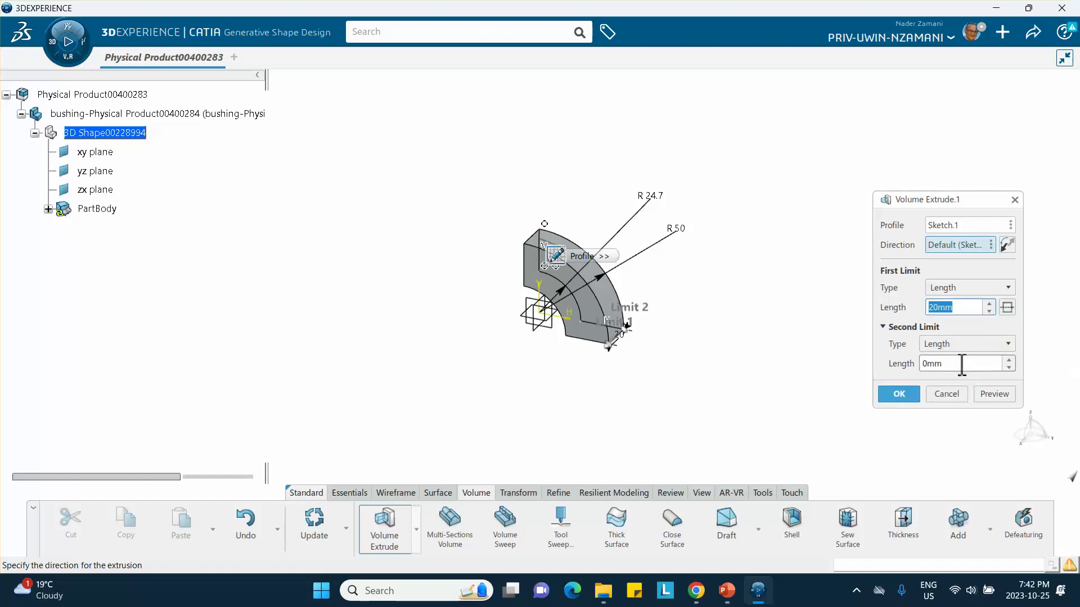
text(10)
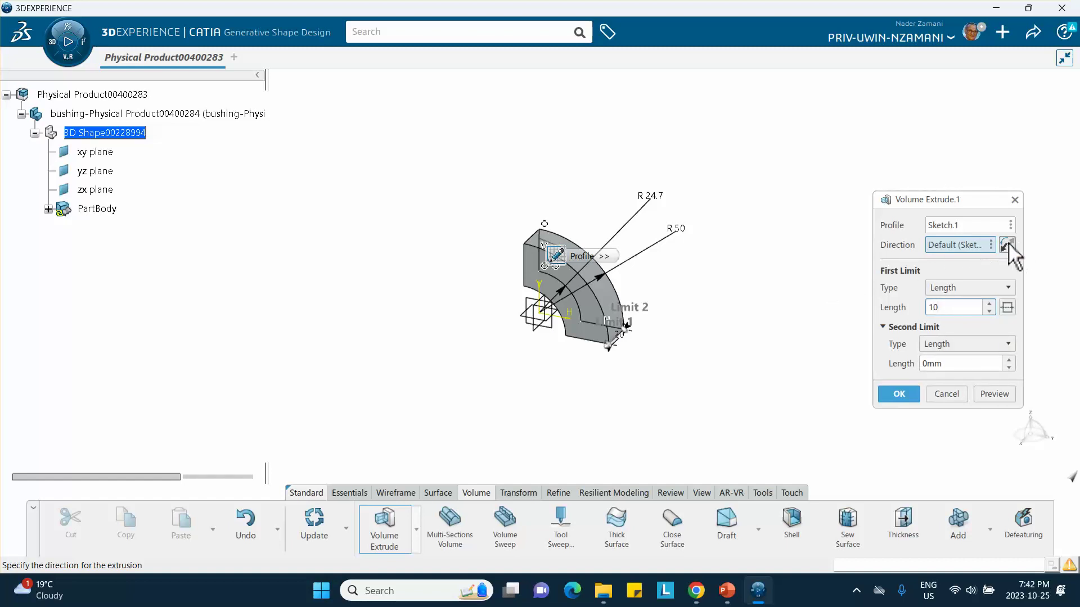
key(Return)
click(900, 393)
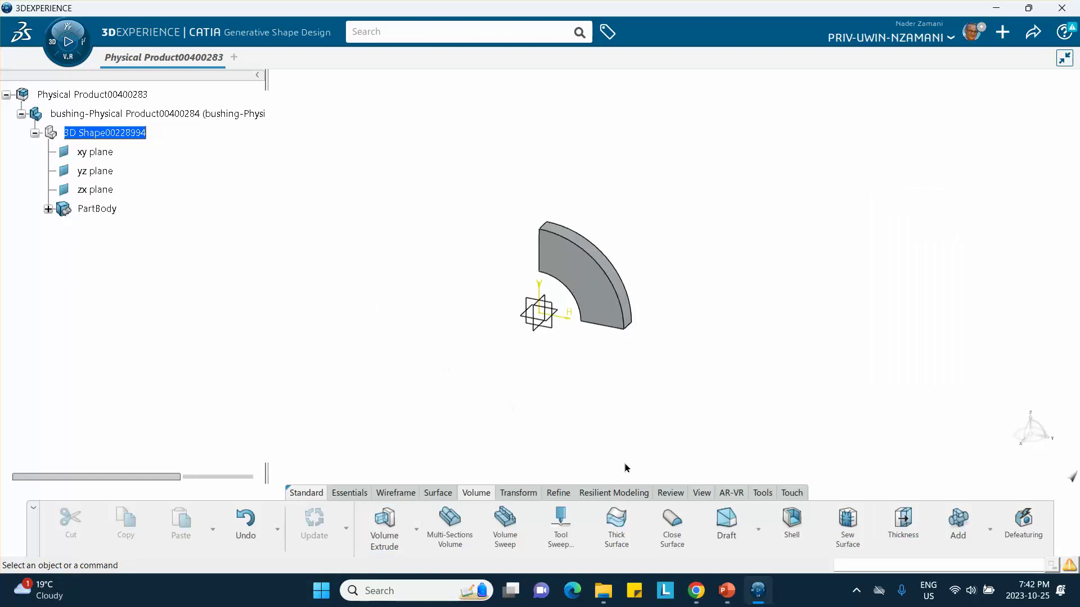
- Create a core material named "brass material Oct 25 2023" with only the Simulation Domain, plus a covering material with the Appearance Domain
click(756, 493)
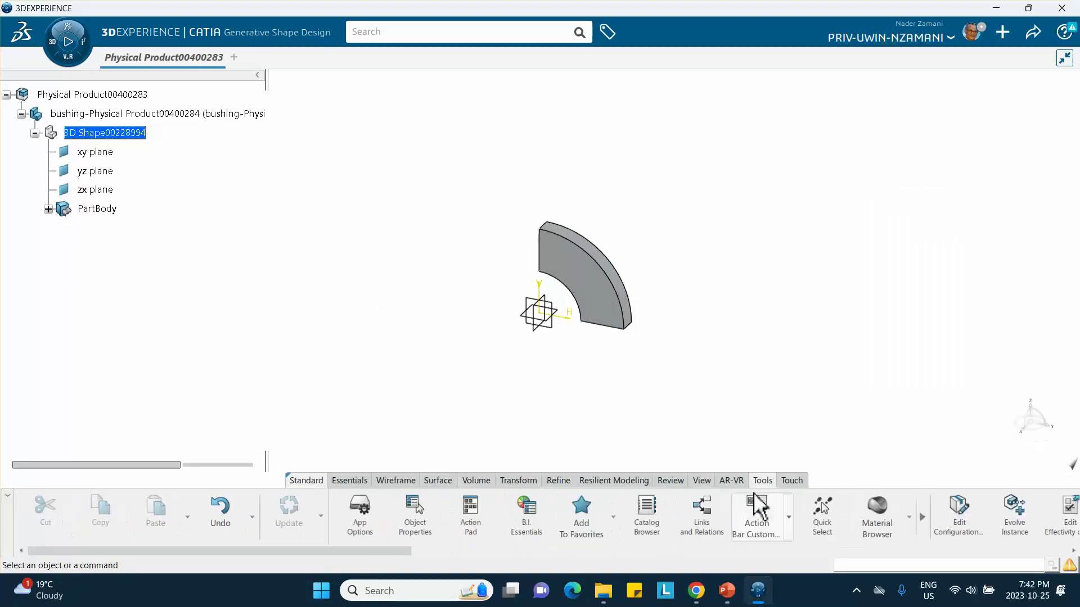
click(908, 517)
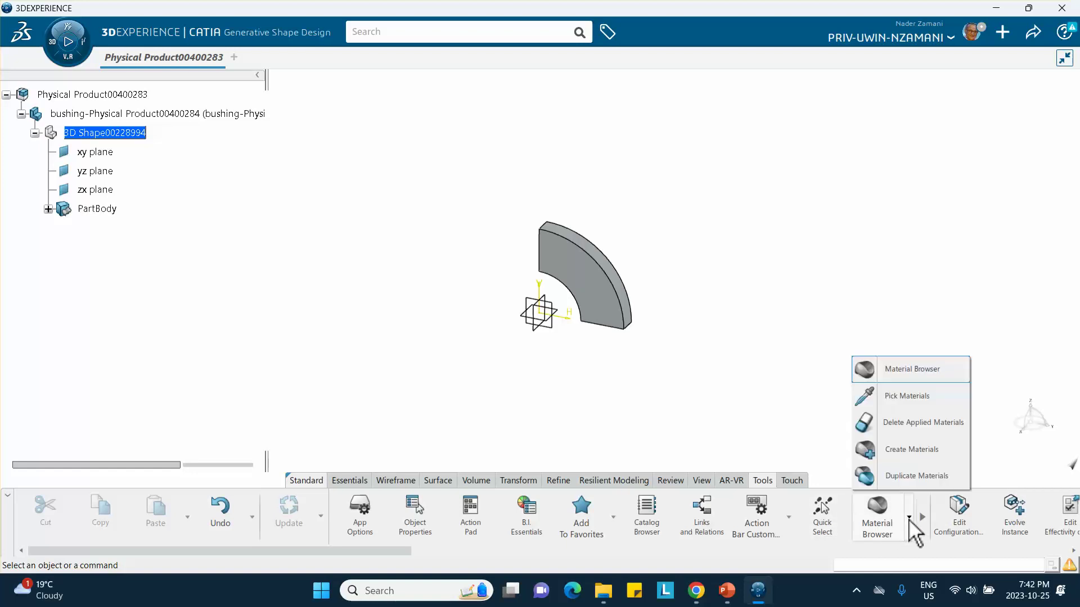
click(902, 451)
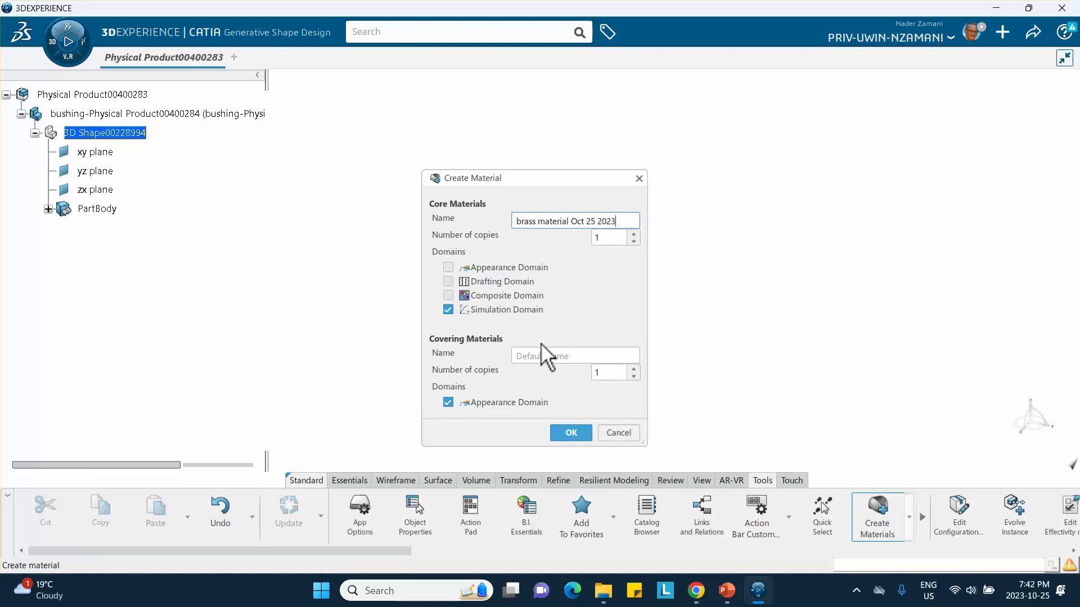
click(570, 434)
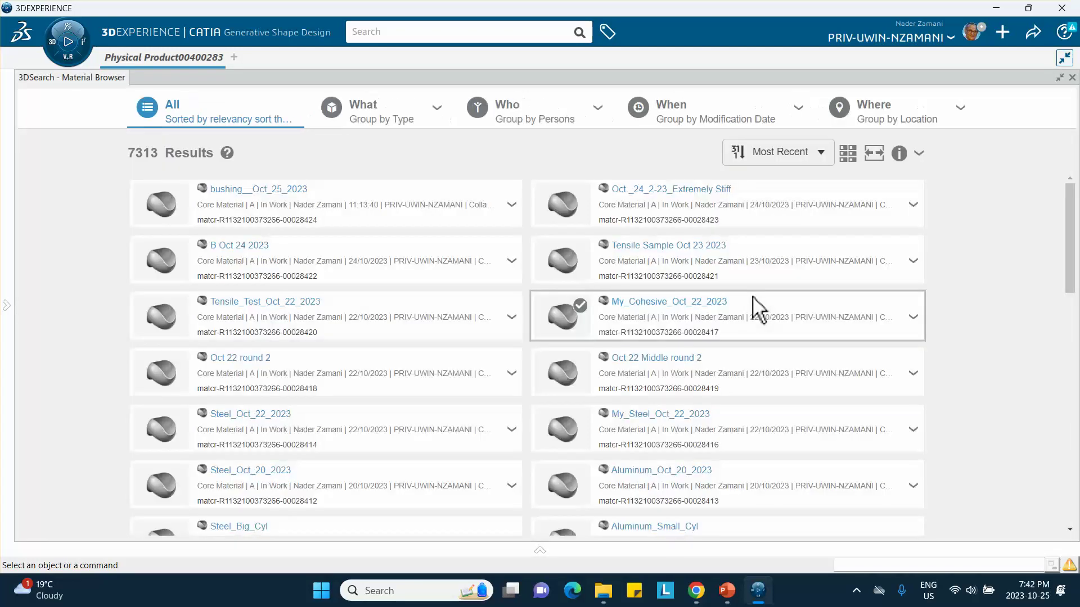
- Refresh the material search results to list the newly created materials
mouse_move(258, 207)
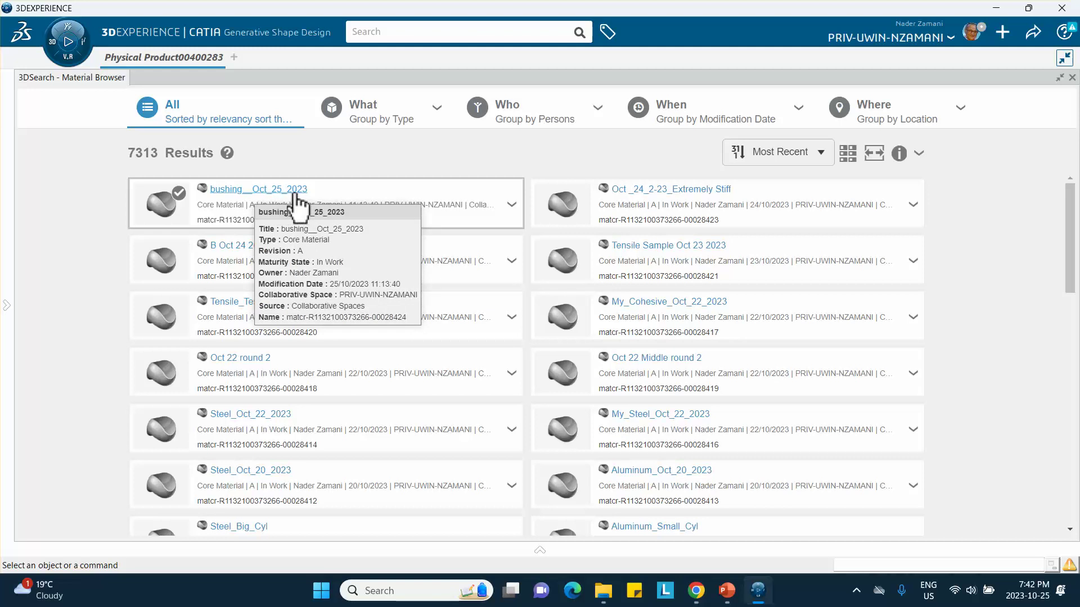
mouse_move(184, 246)
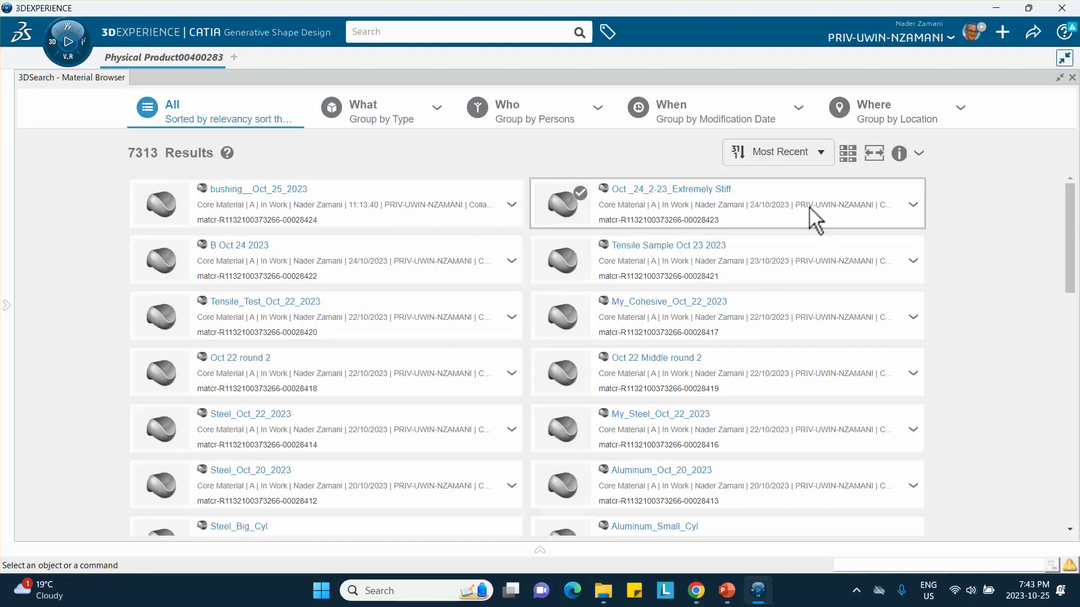
click(920, 155)
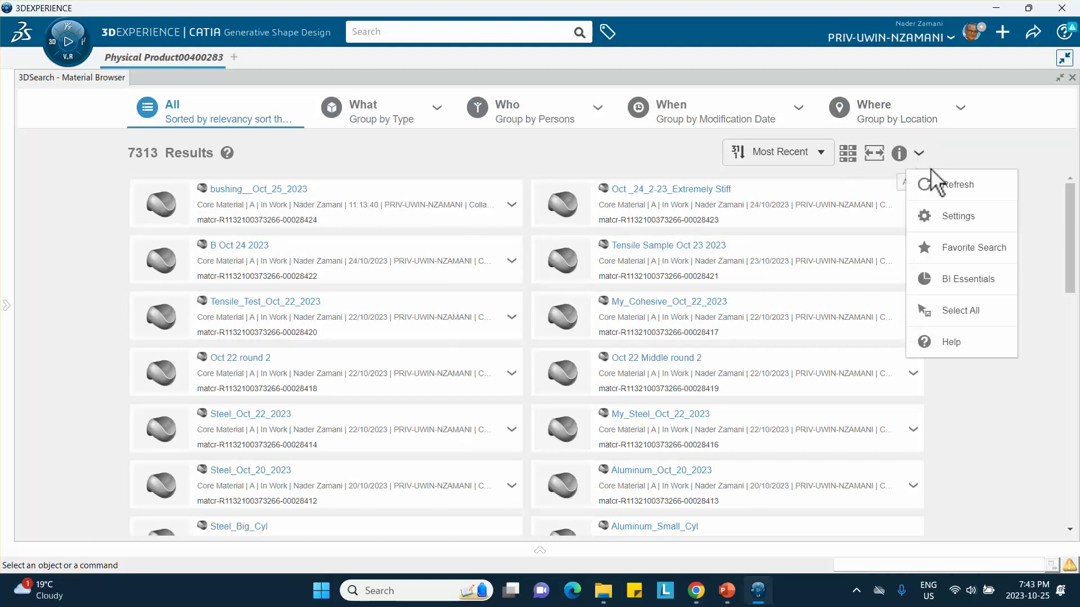
click(944, 186)
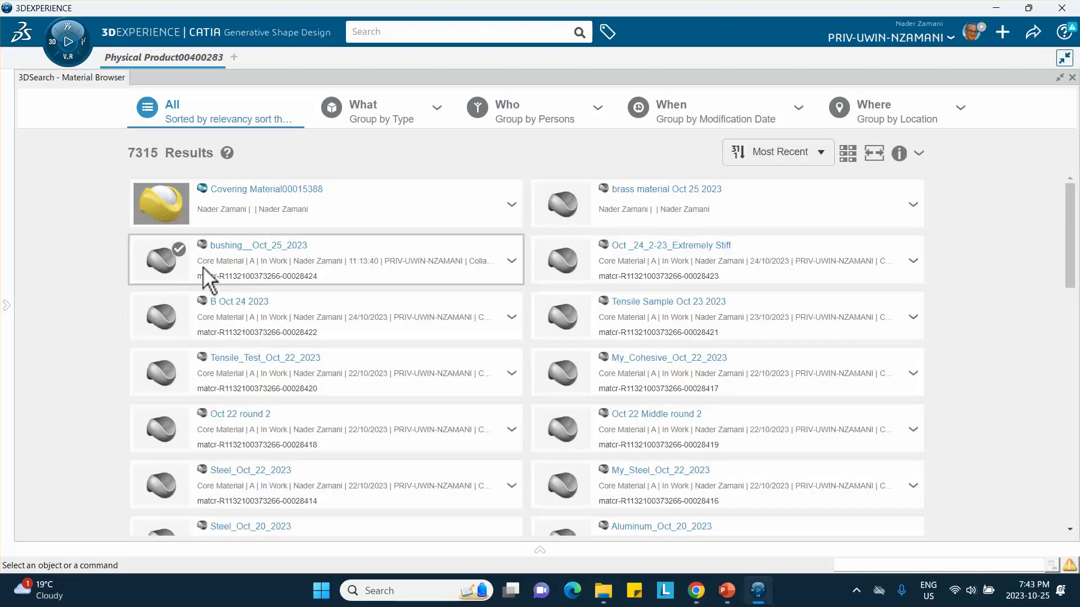
- Apply the core material "brass material Oct 25 2023" to the bushing product
mouse_move(250, 264)
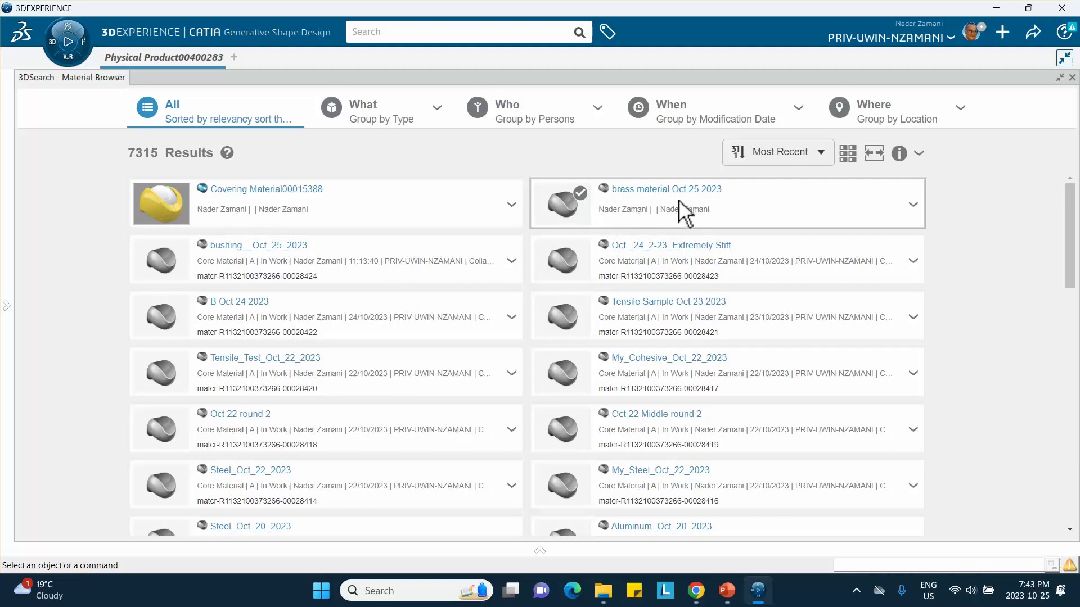
mouse_move(675, 207)
click(914, 205)
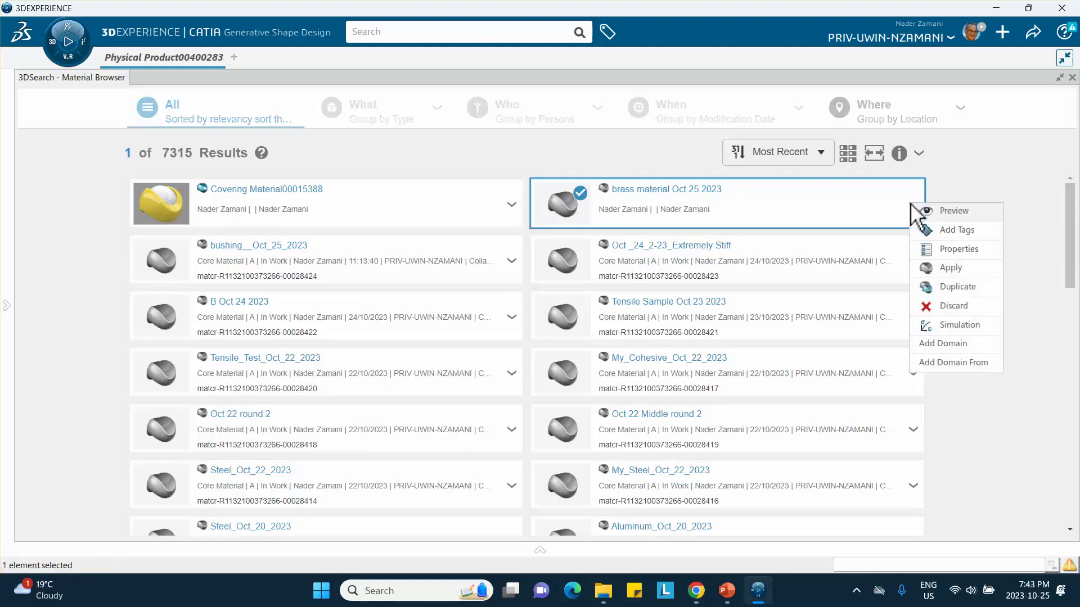
click(951, 269)
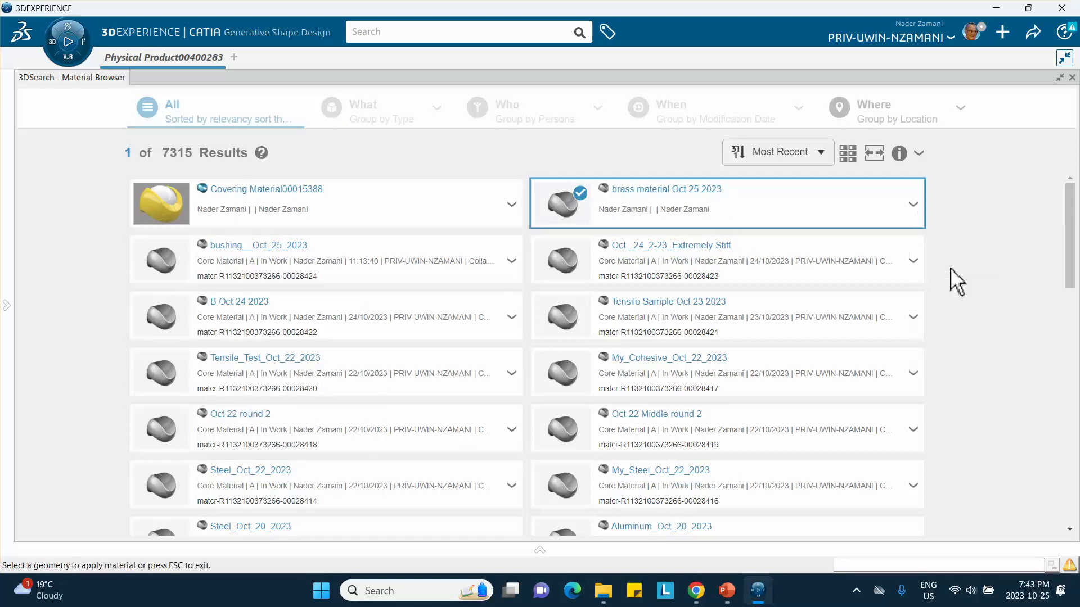
click(1072, 78)
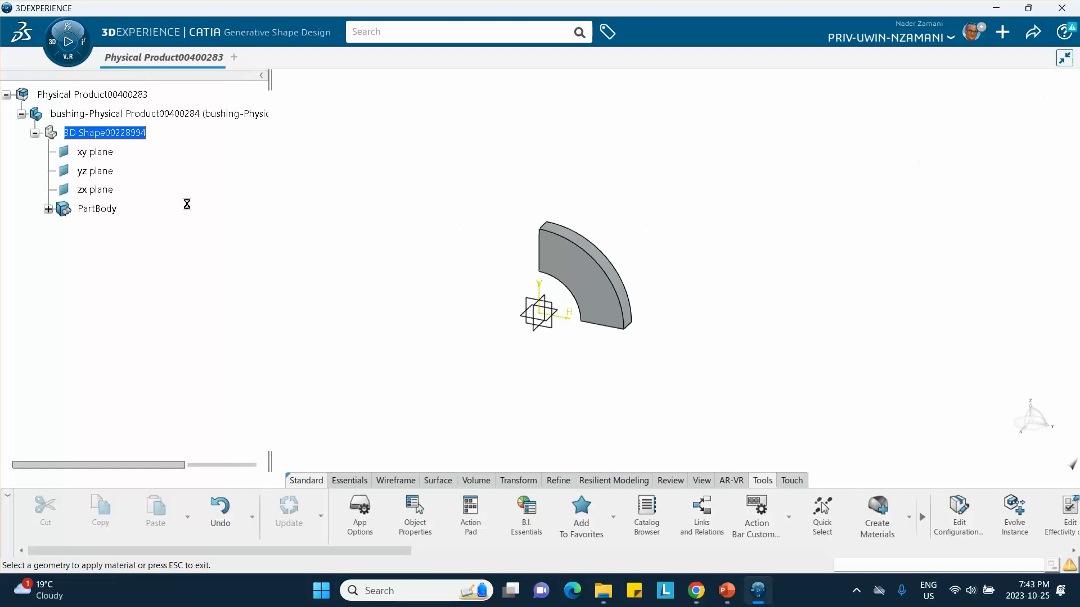
click(101, 114)
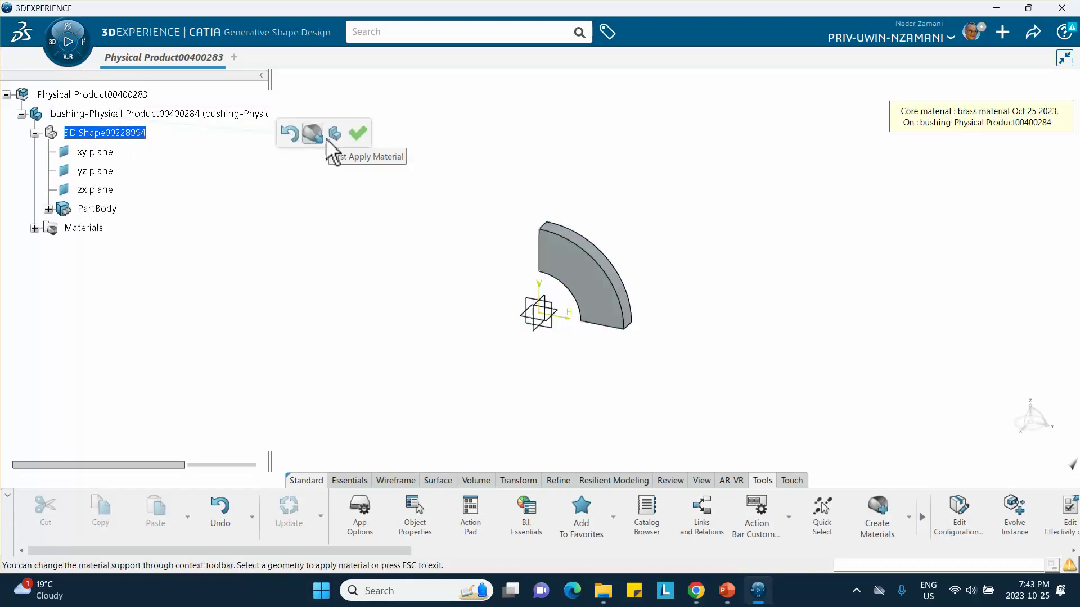
click(356, 134)
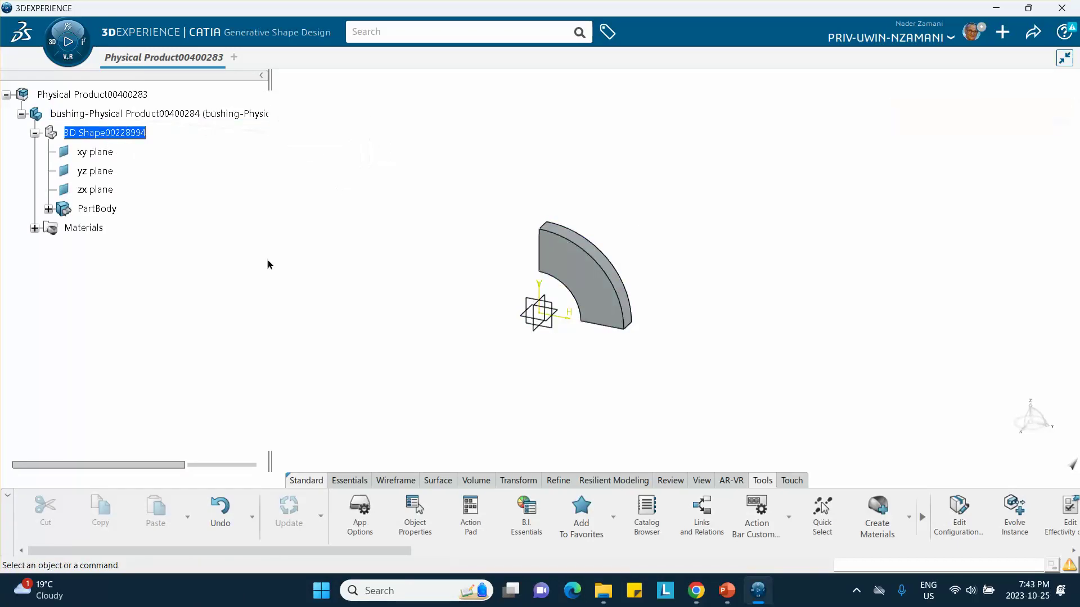
- Open the definition of the brass material's simulation domain from the bushing's applied materials
click(34, 229)
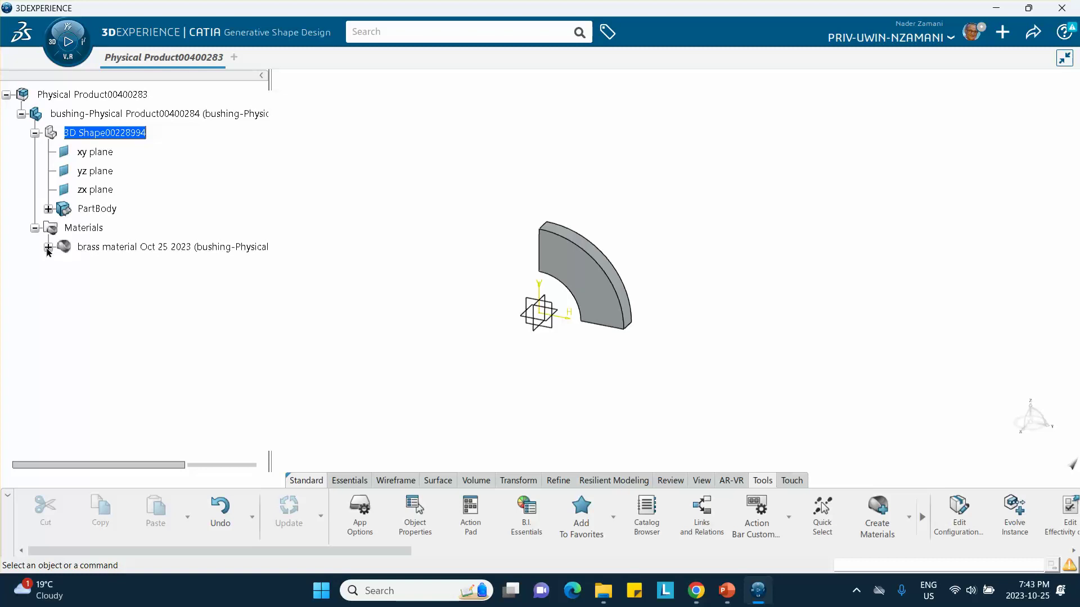
click(48, 248)
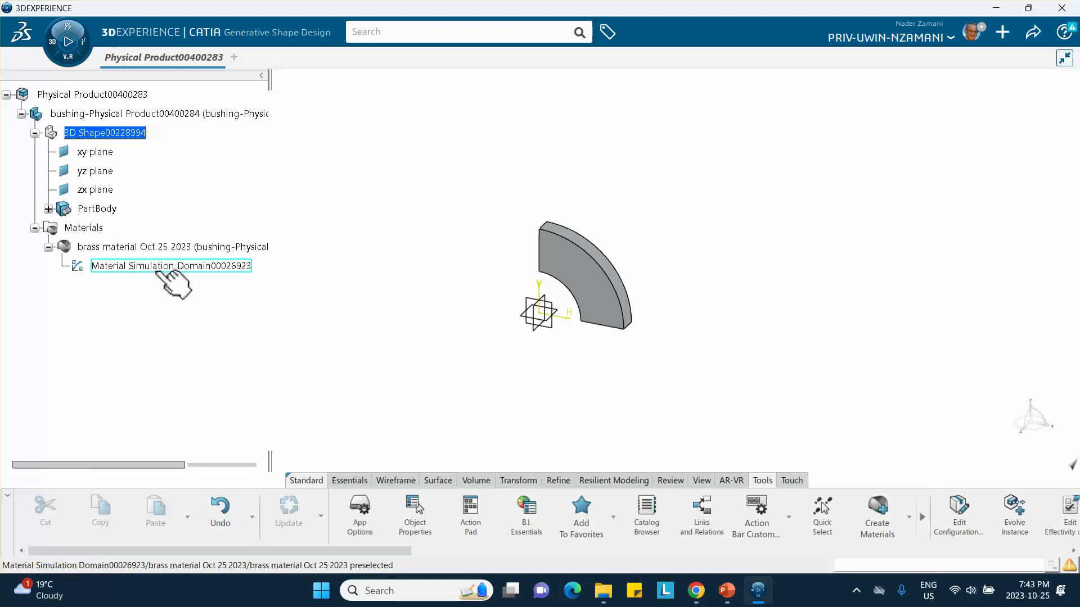
click(160, 271)
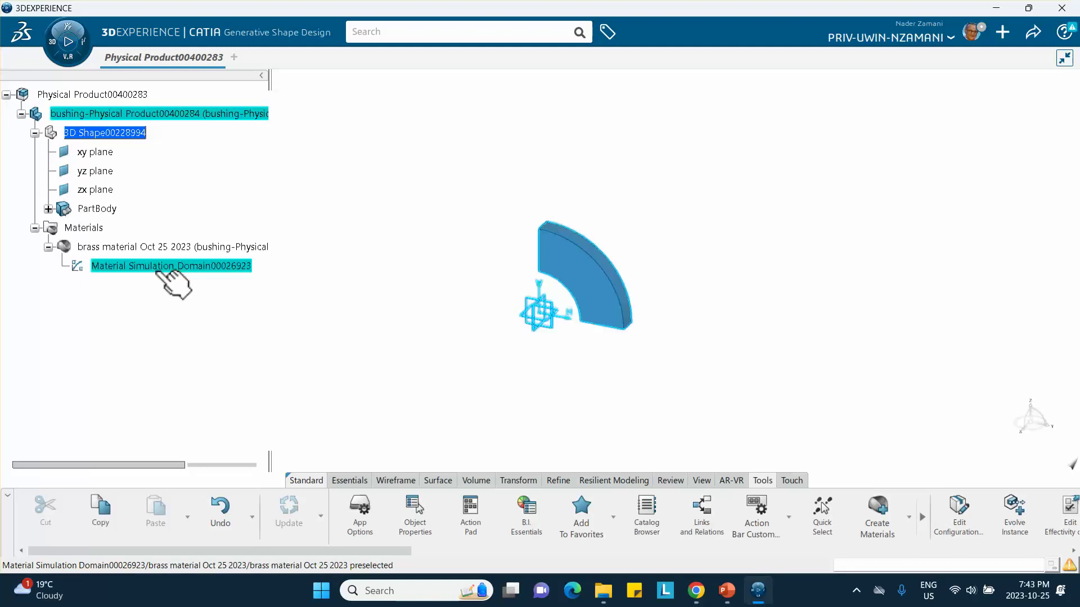
double_click(163, 267)
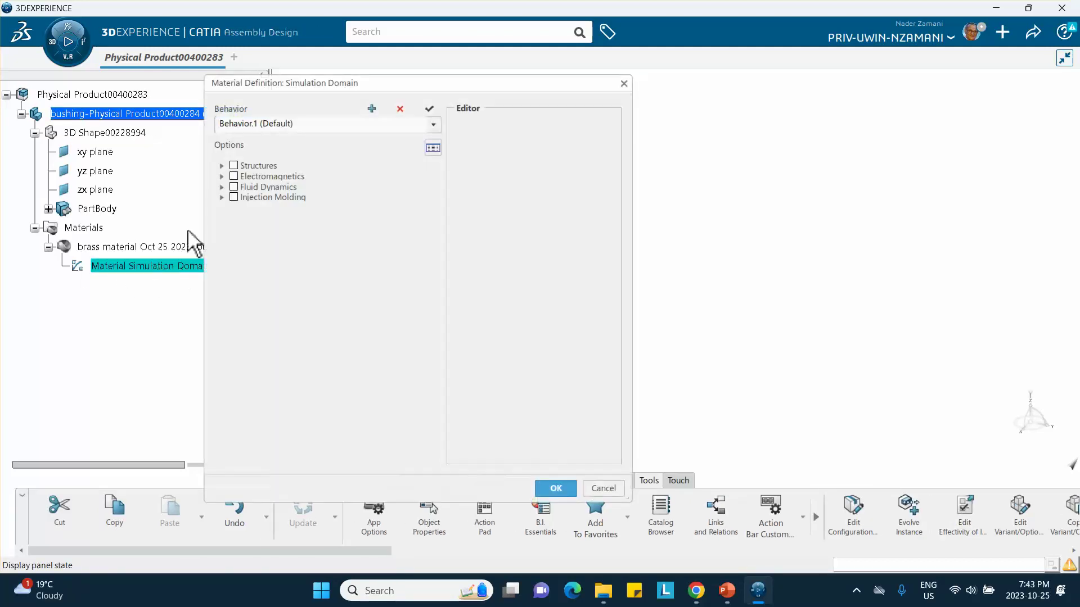
- Give the brass material isotropic linear elasticity for Abaqus Multiphysics with Young's modulus 100000 MPa and Poisson's ratio 0.34
click(221, 166)
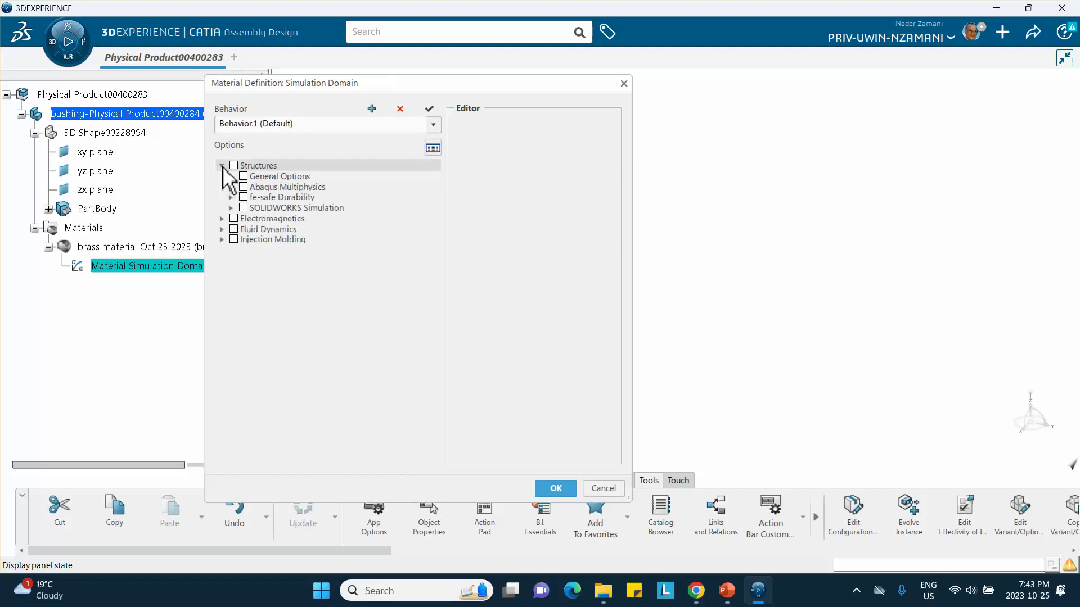
click(231, 188)
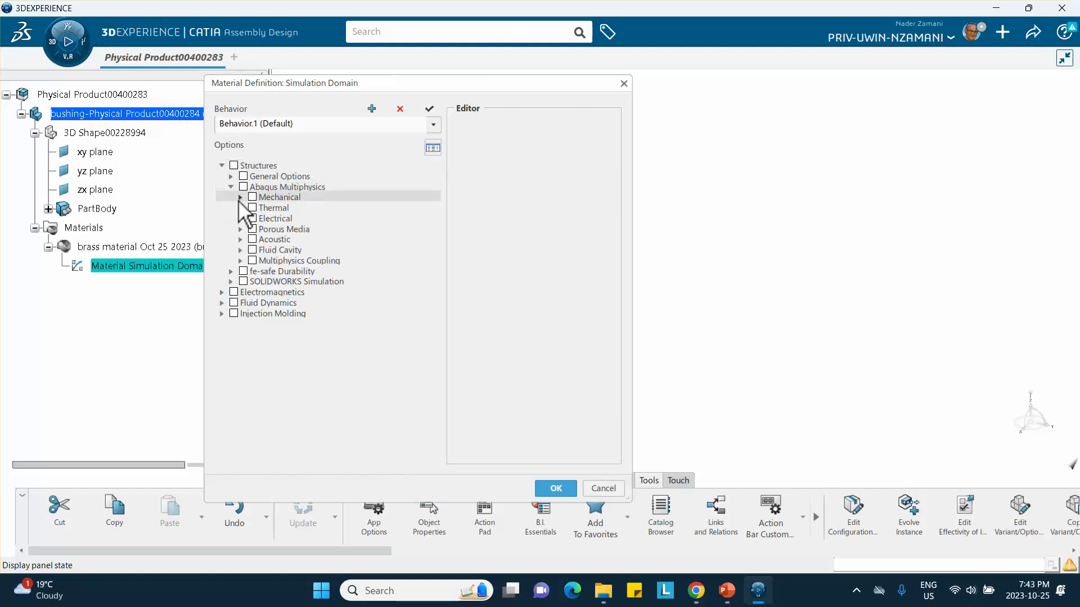
click(240, 197)
click(249, 207)
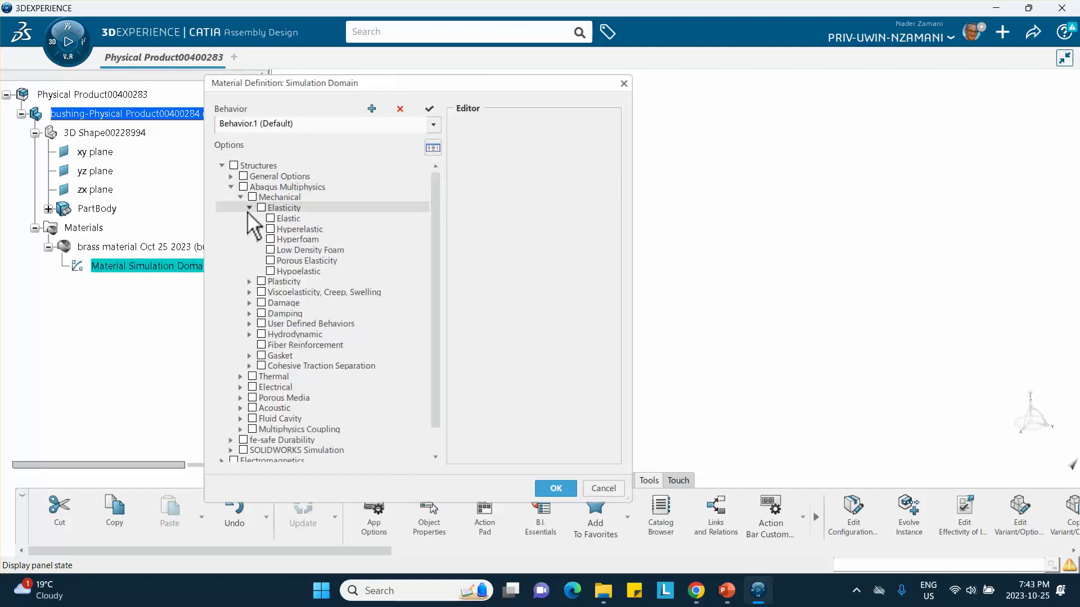
click(270, 218)
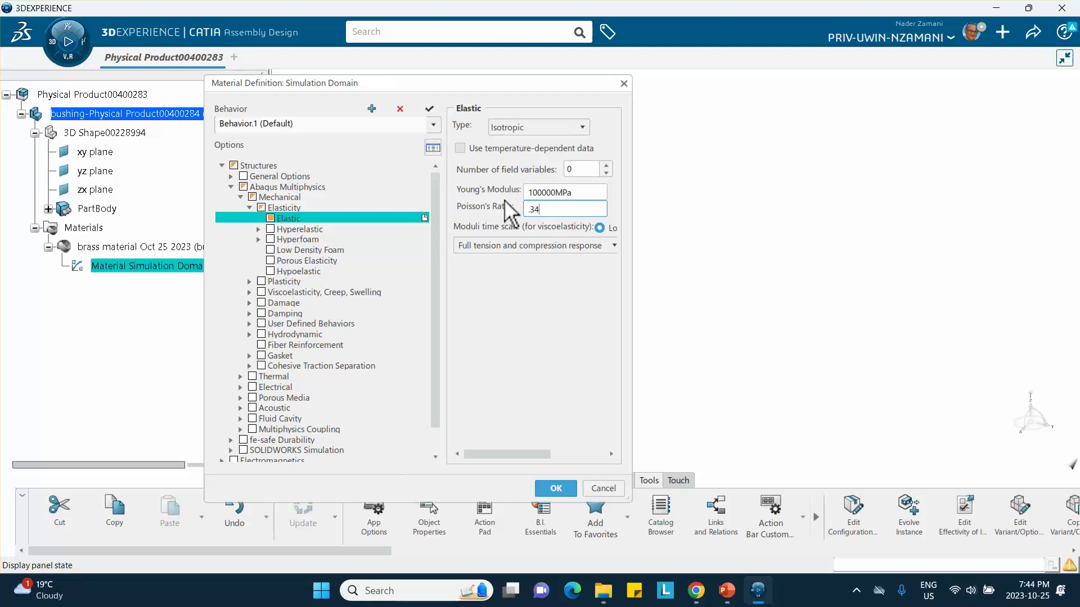
click(555, 488)
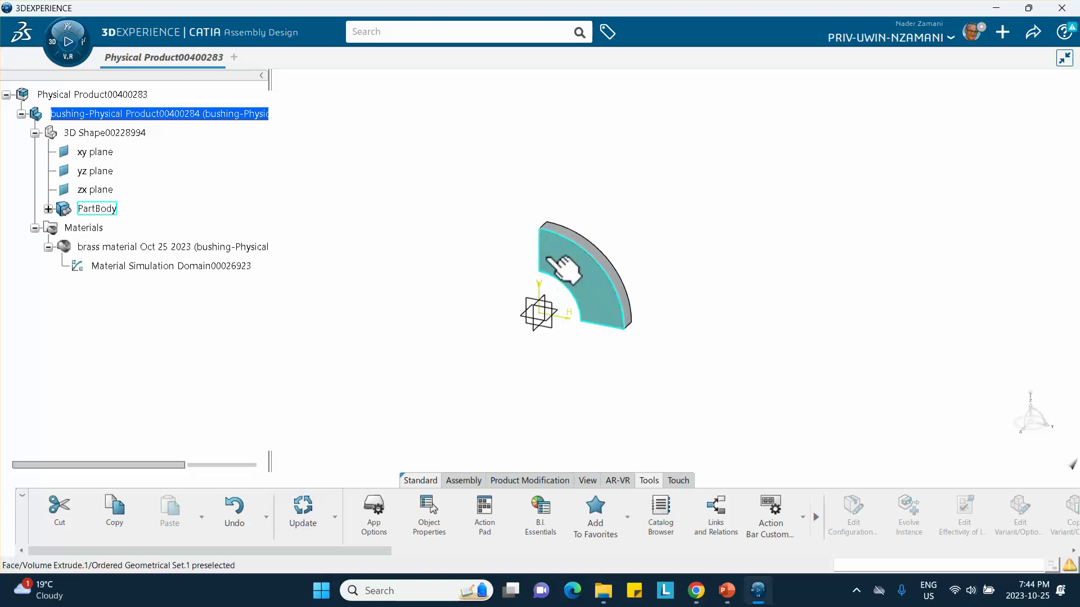
- Insert a new 3D Part under the root physical product of the assembly
click(93, 98)
double_click(94, 99)
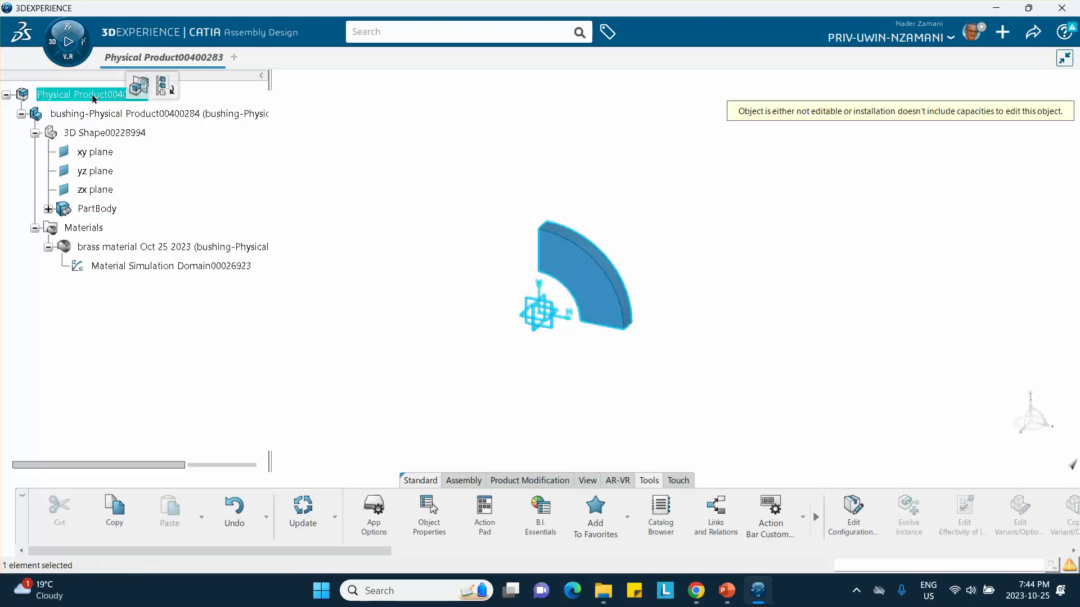
right_click(120, 96)
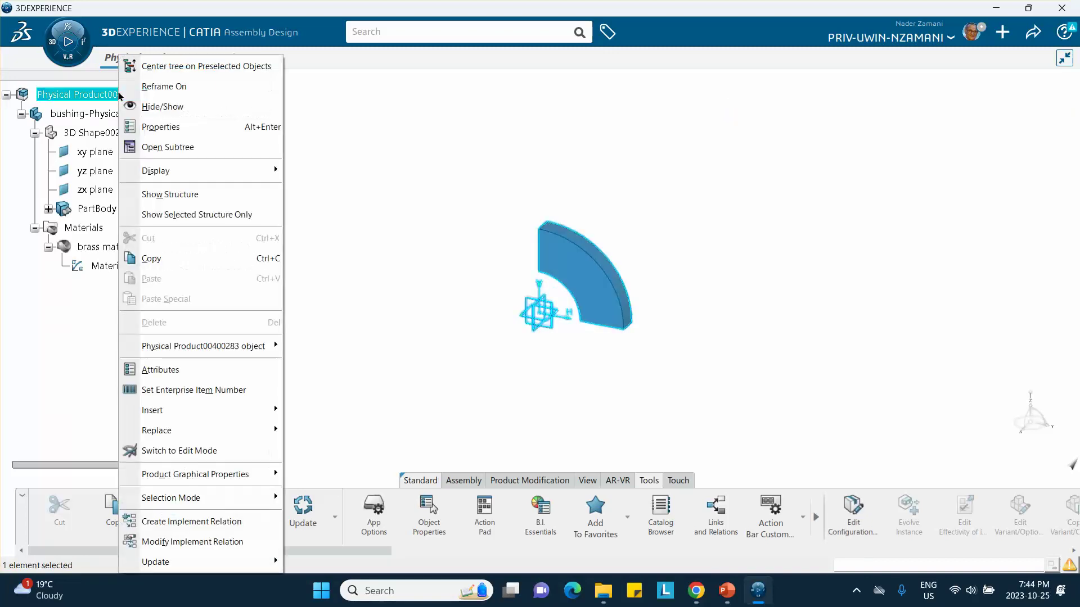
mouse_move(177, 411)
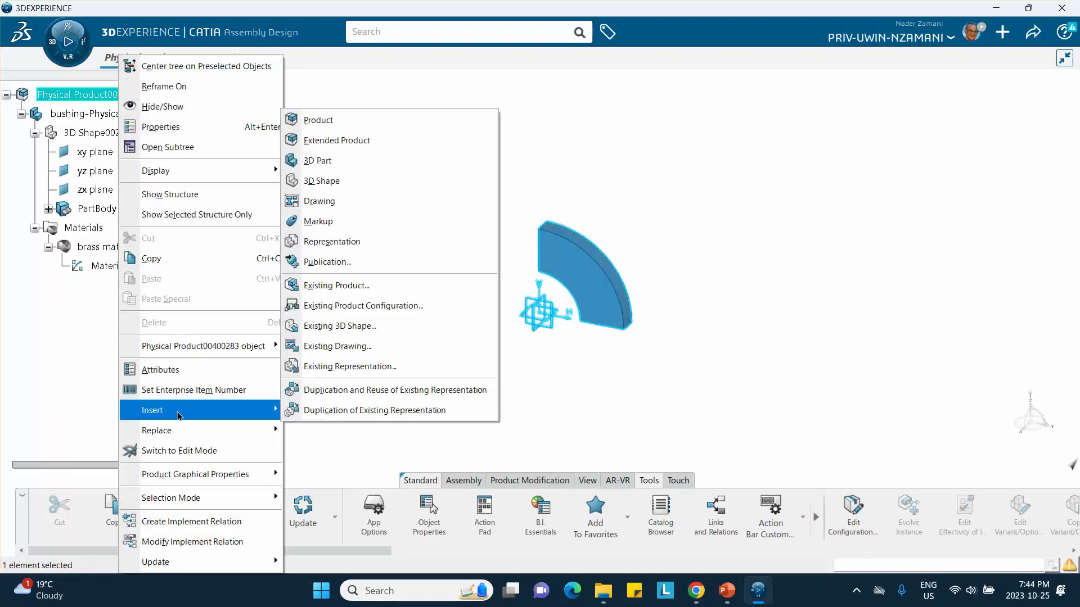
click(317, 161)
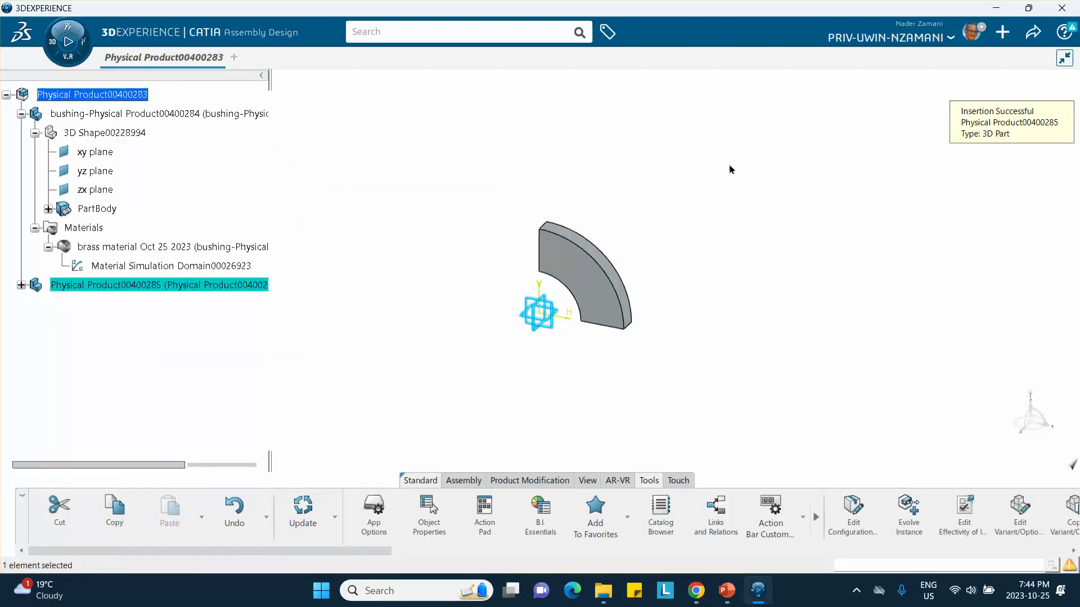
- Add the prefix "shaft-" to both the instance title and the reference title of the new part
right_click(85, 286)
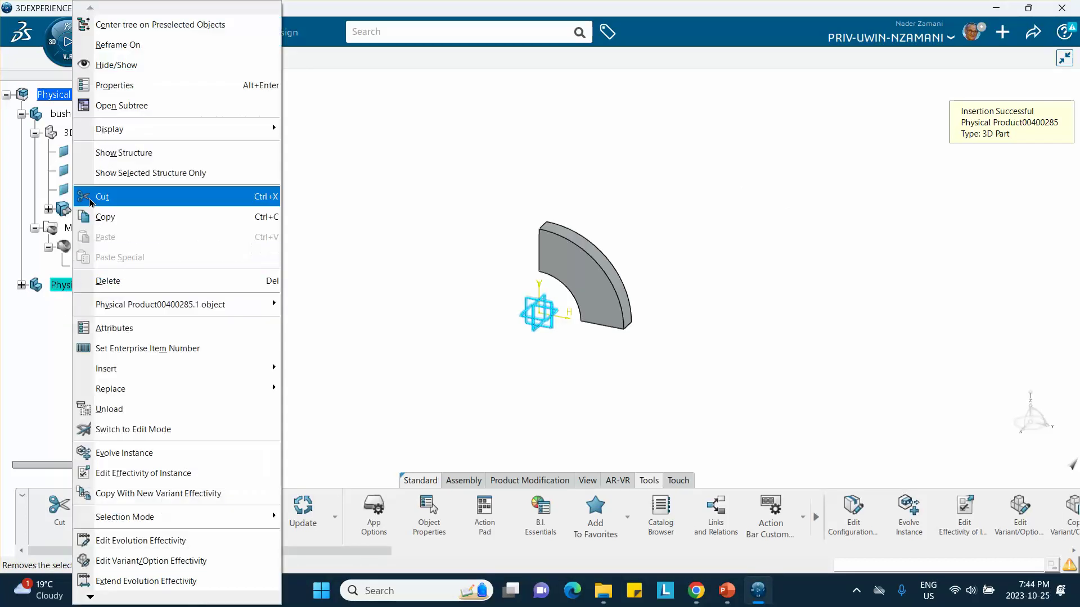
click(121, 86)
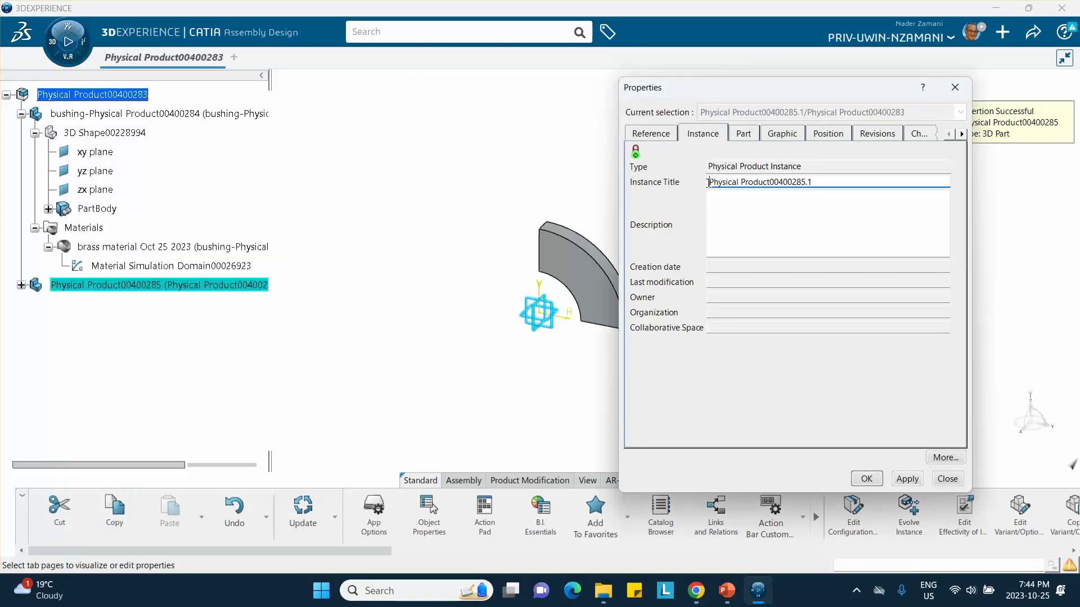
text(s)
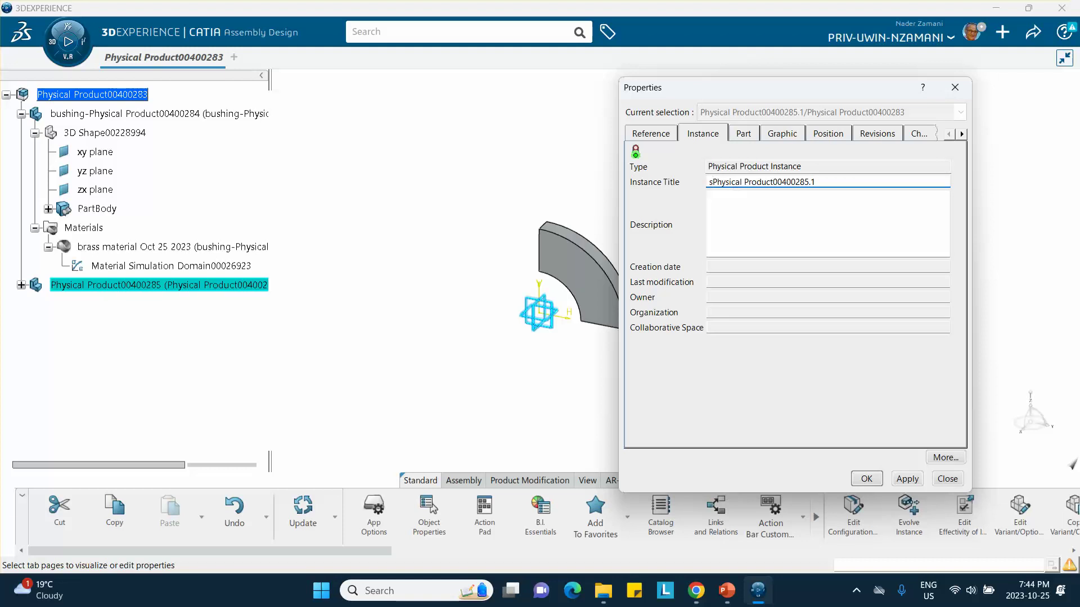
text(haft-)
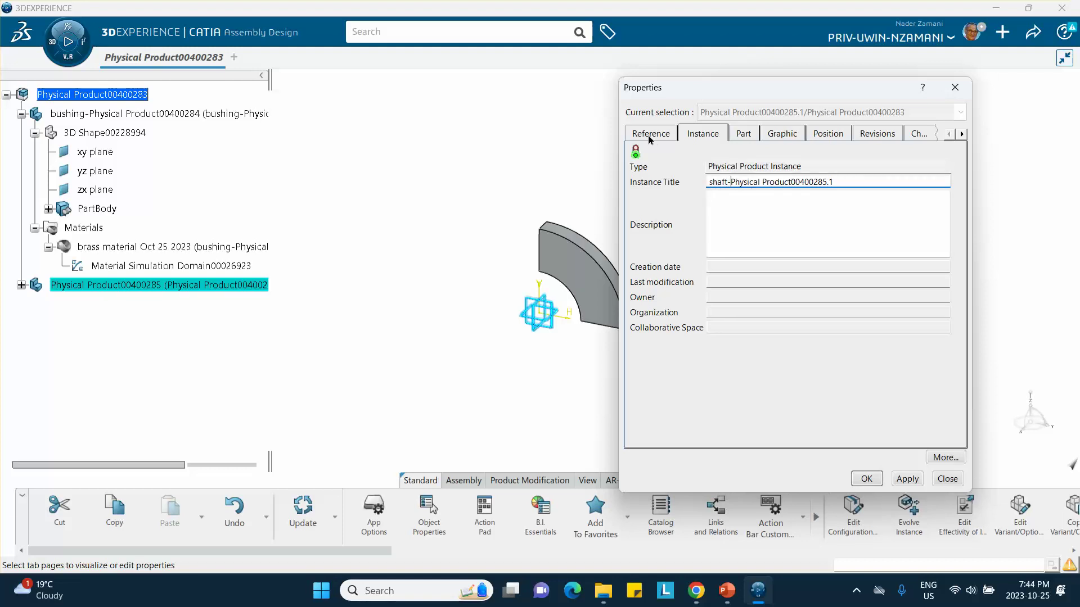
click(675, 135)
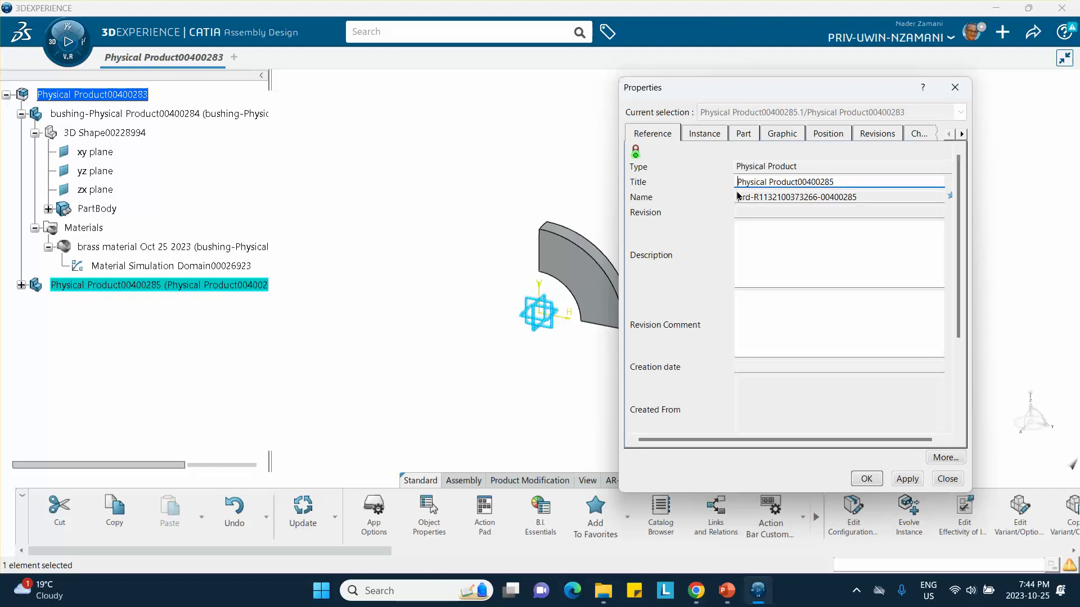
click(738, 182)
text(shaft)
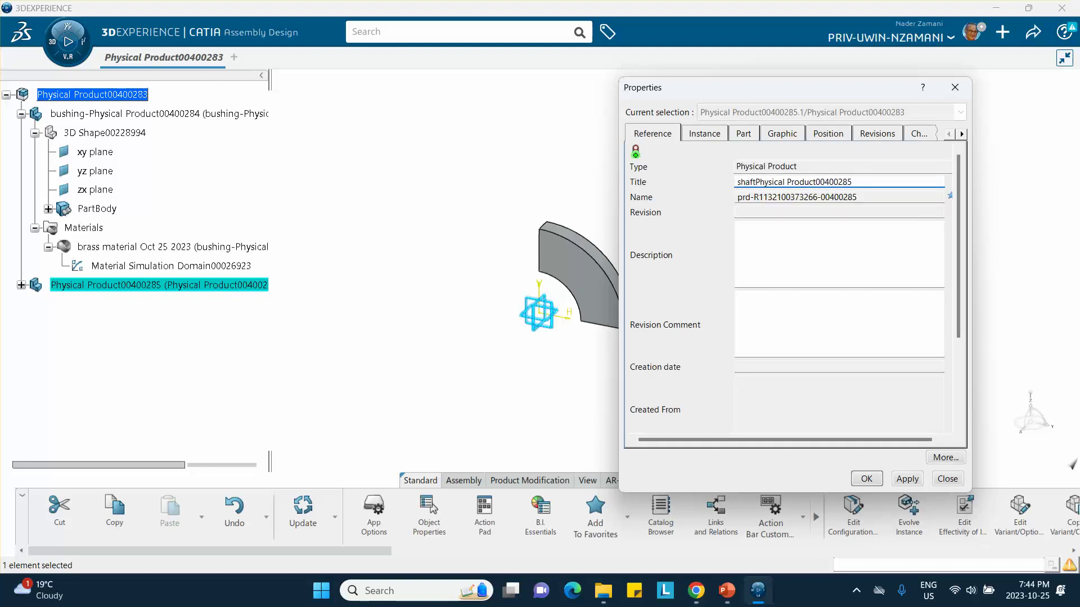
text(-)
click(866, 479)
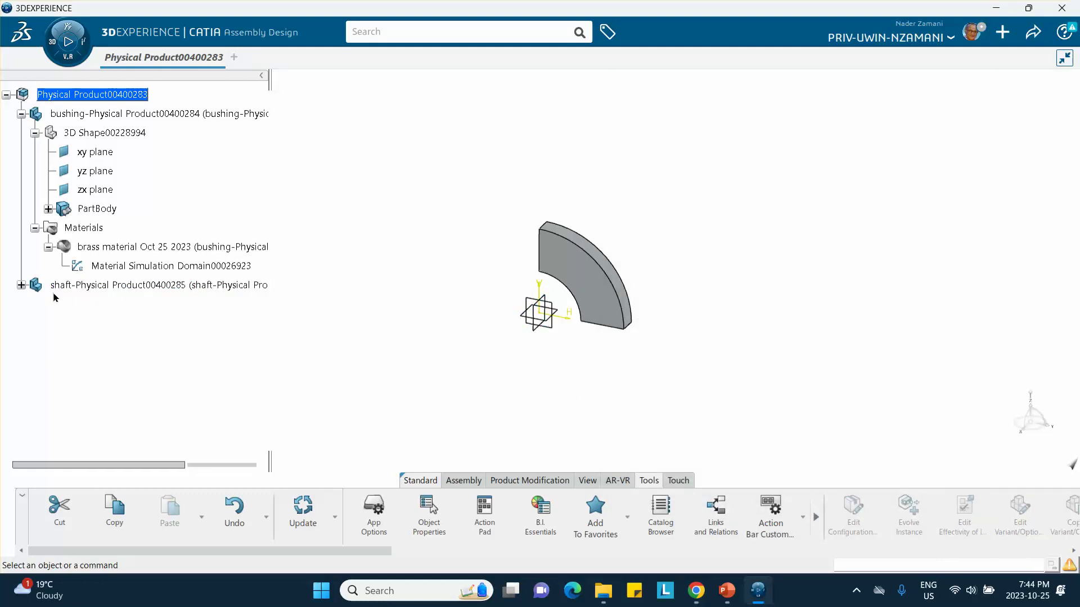
- Activate the shaft's 3D shape for editing and start a sketch on its yz plane
click(21, 285)
double_click(104, 305)
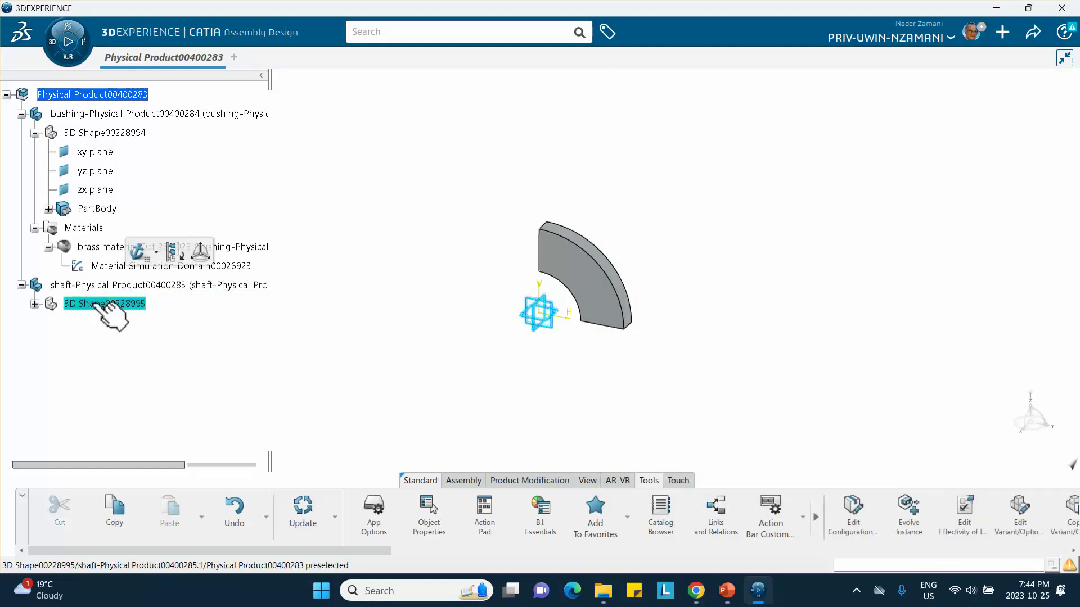
click(235, 339)
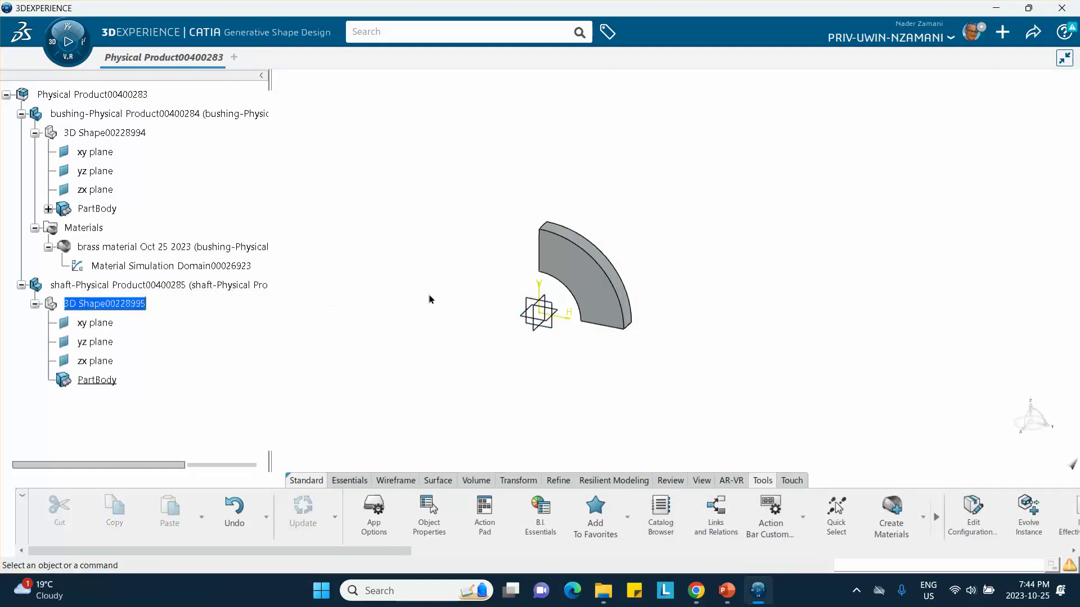
click(553, 309)
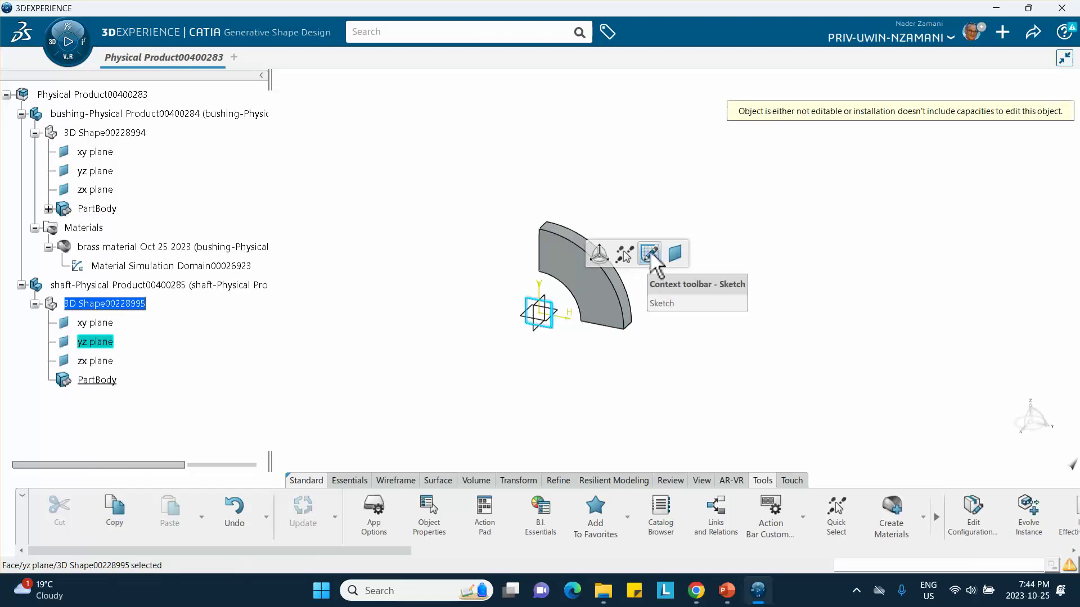
click(649, 254)
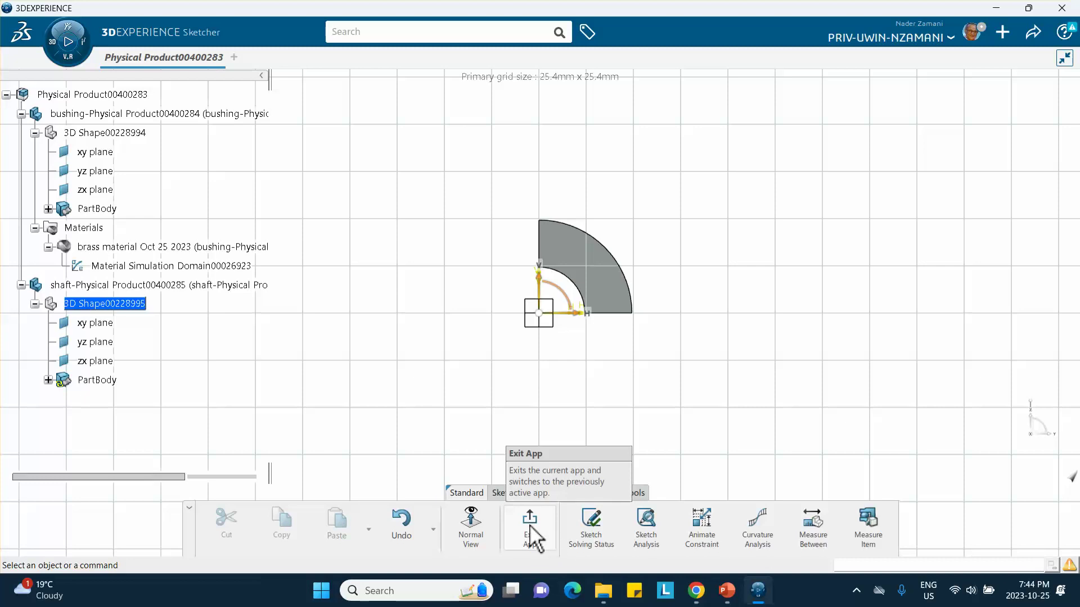
- Sketch a quarter-circle arc of about 40.5 mm radius centred on the origin, from the vertical to the horizontal axis
click(472, 494)
click(497, 494)
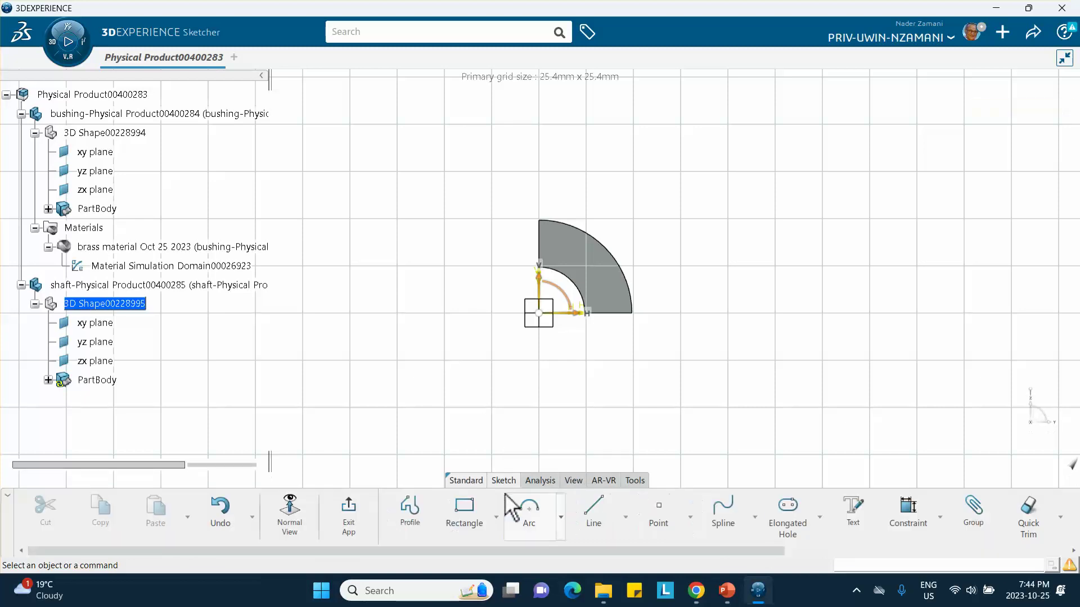
click(530, 521)
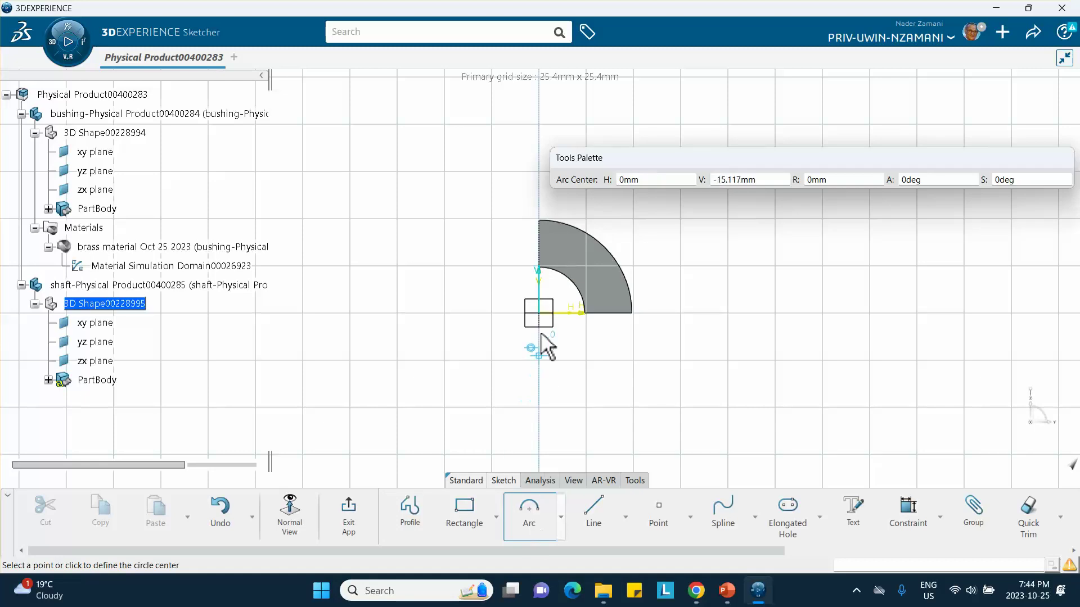
click(551, 317)
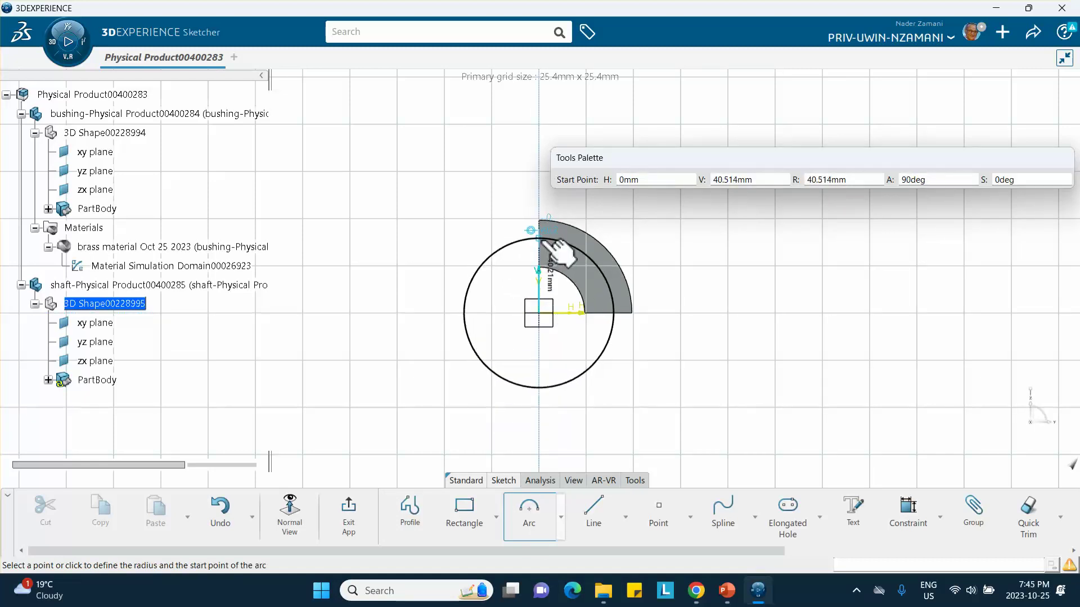
click(537, 239)
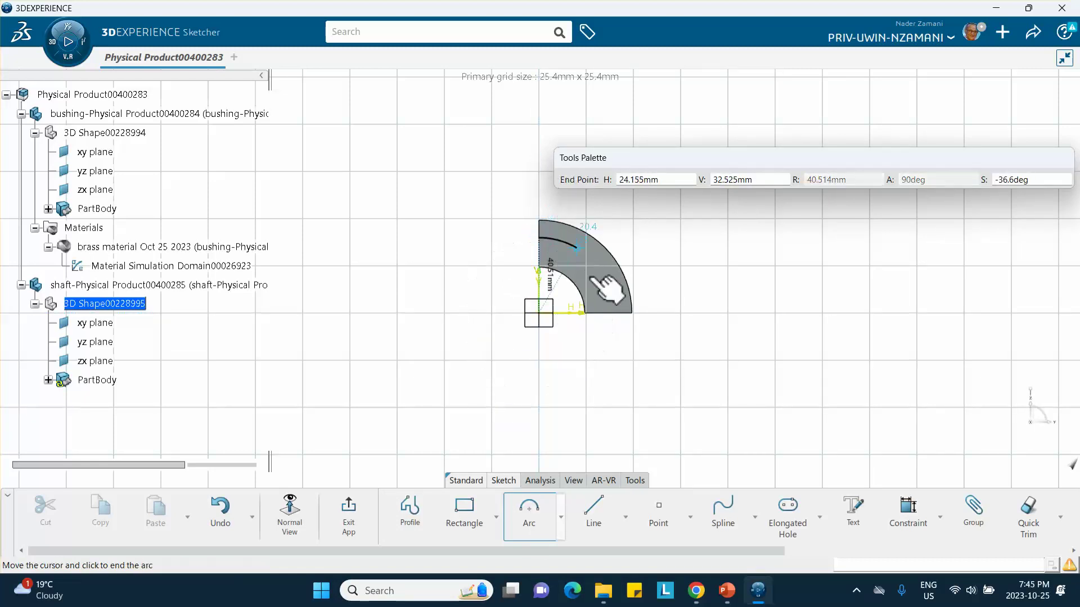
click(613, 313)
- Dimension the shaft arc's radius as 25 mm and leave the sketch
click(765, 265)
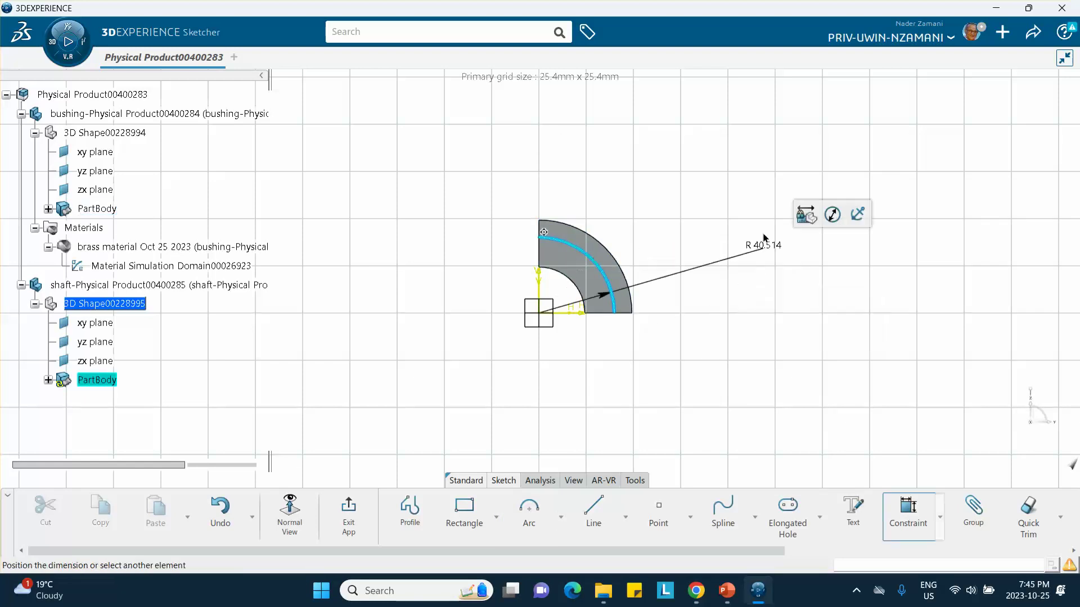
click(745, 194)
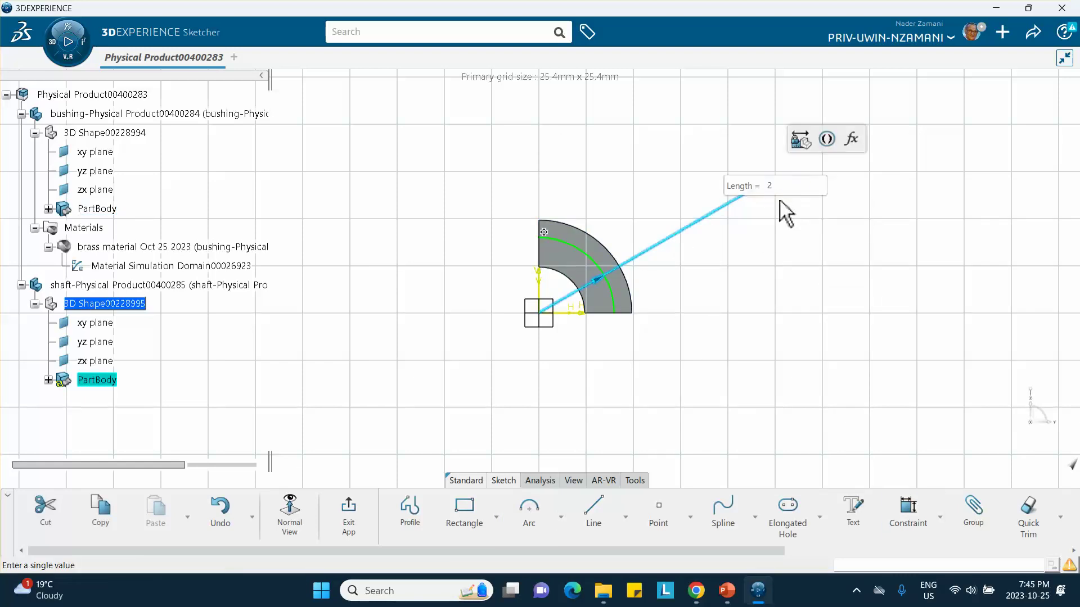
key(Return)
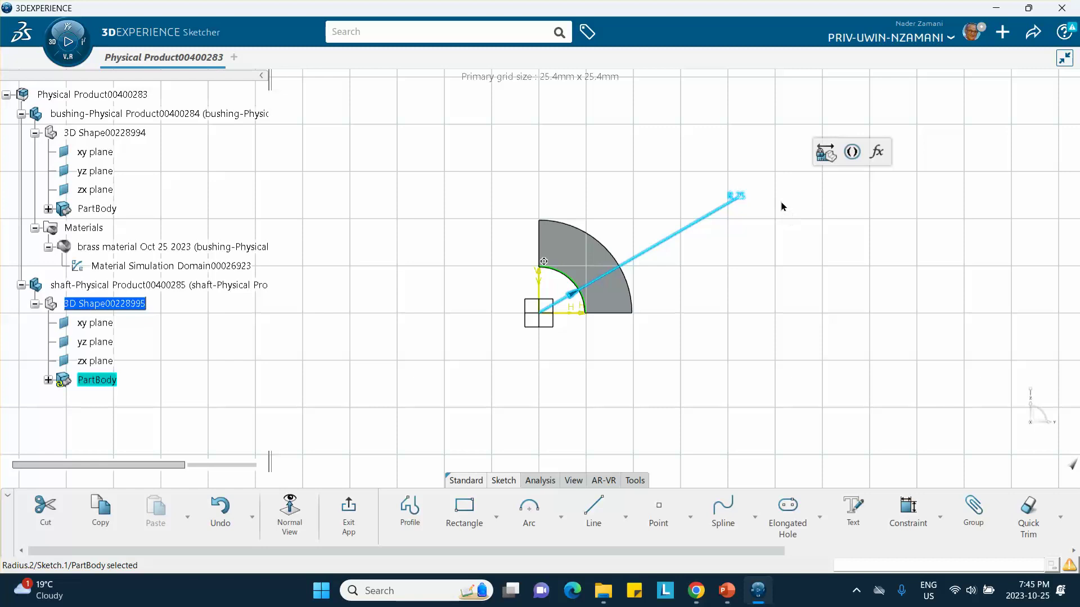
click(348, 514)
- Extrude the shaft's arc sketch as a surface 100 mm long, with the direction reversed so it runs through the bushing
ctrl+middle_drag(484, 373, 373, 294)
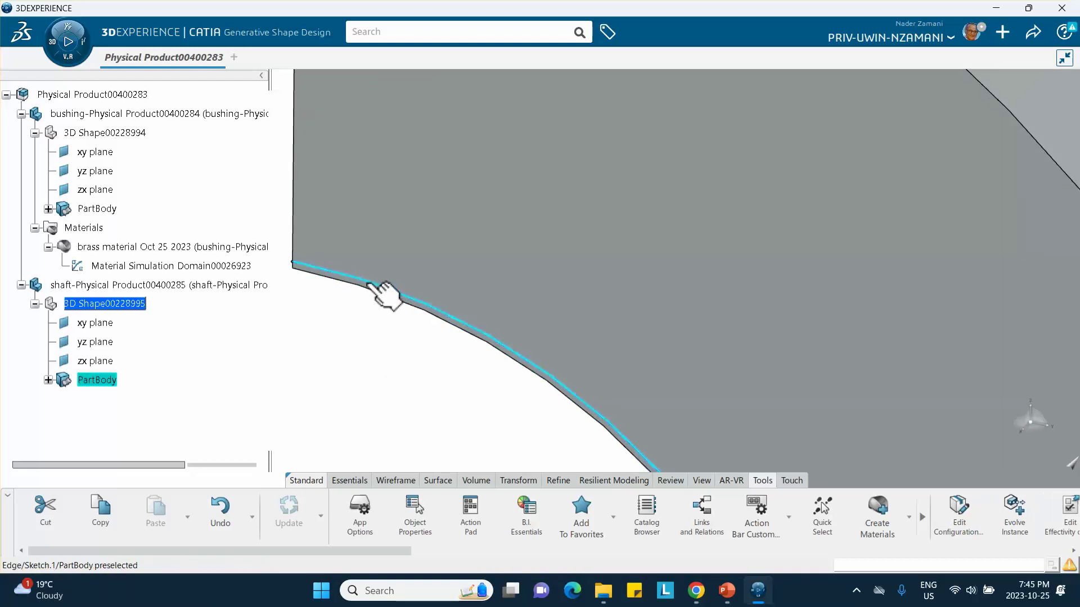
ctrl+middle_drag(513, 246, 530, 376)
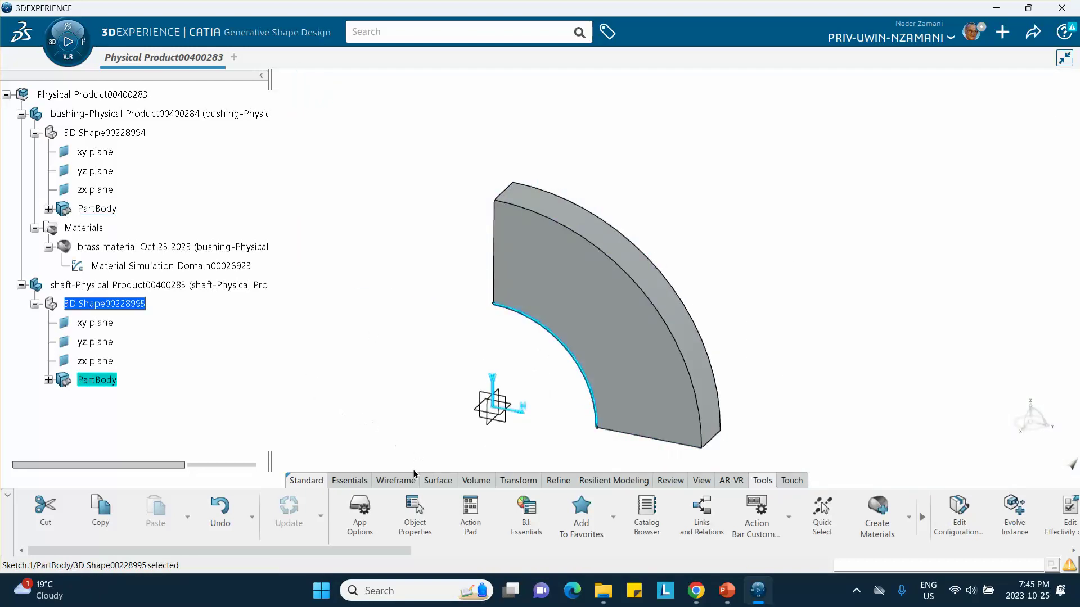
click(437, 480)
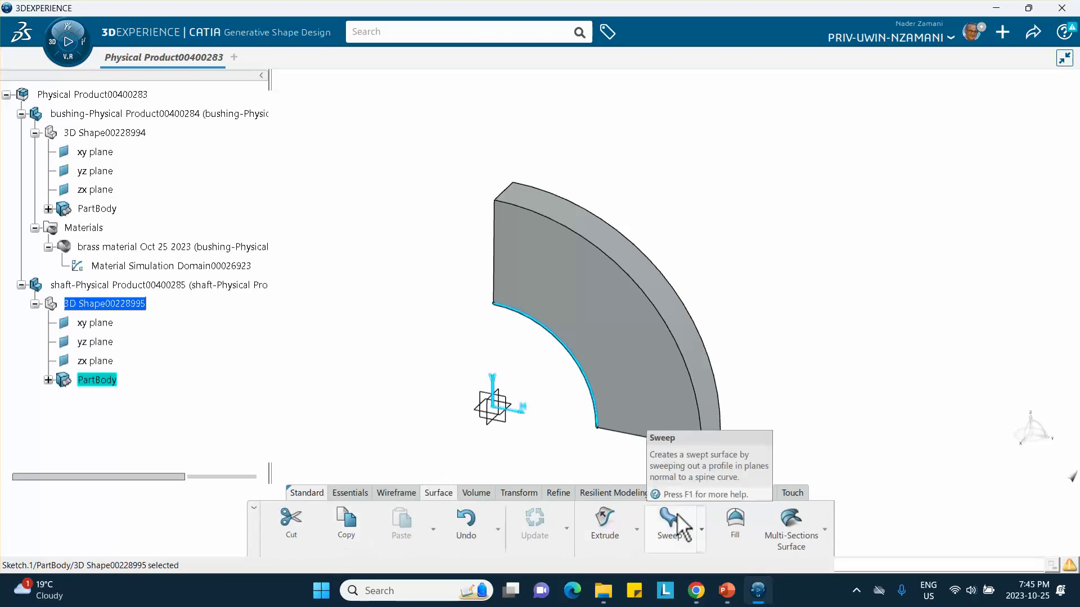
click(603, 529)
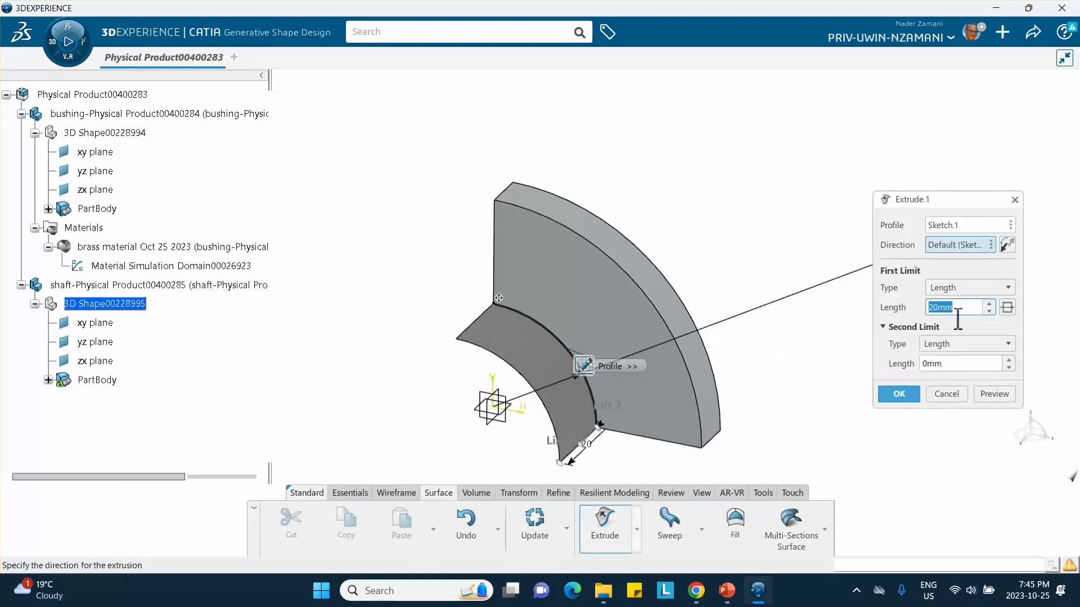
click(952, 307)
click(954, 364)
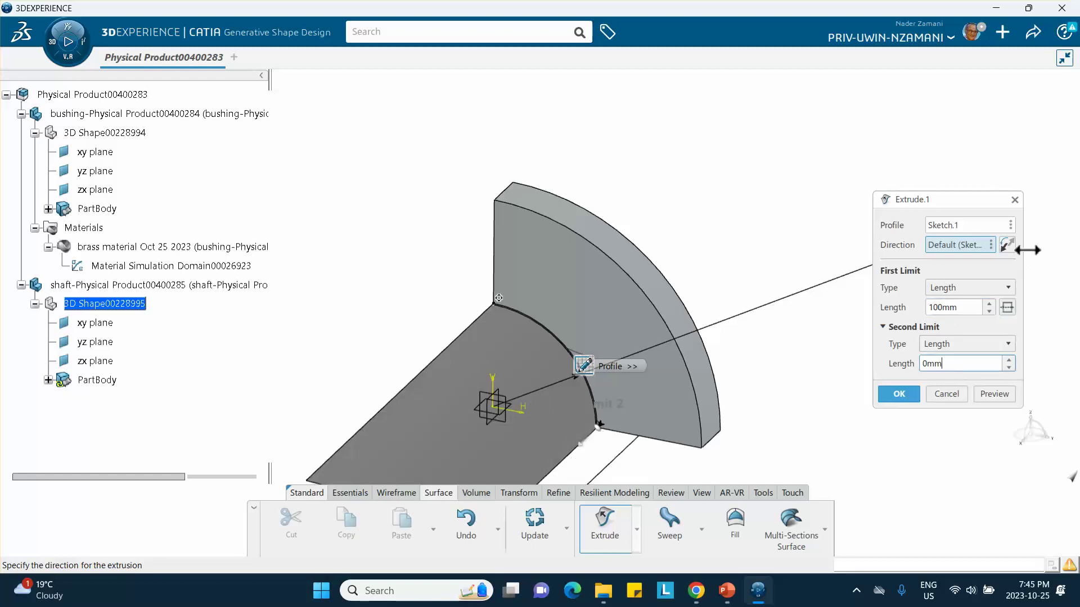
click(1007, 245)
click(899, 394)
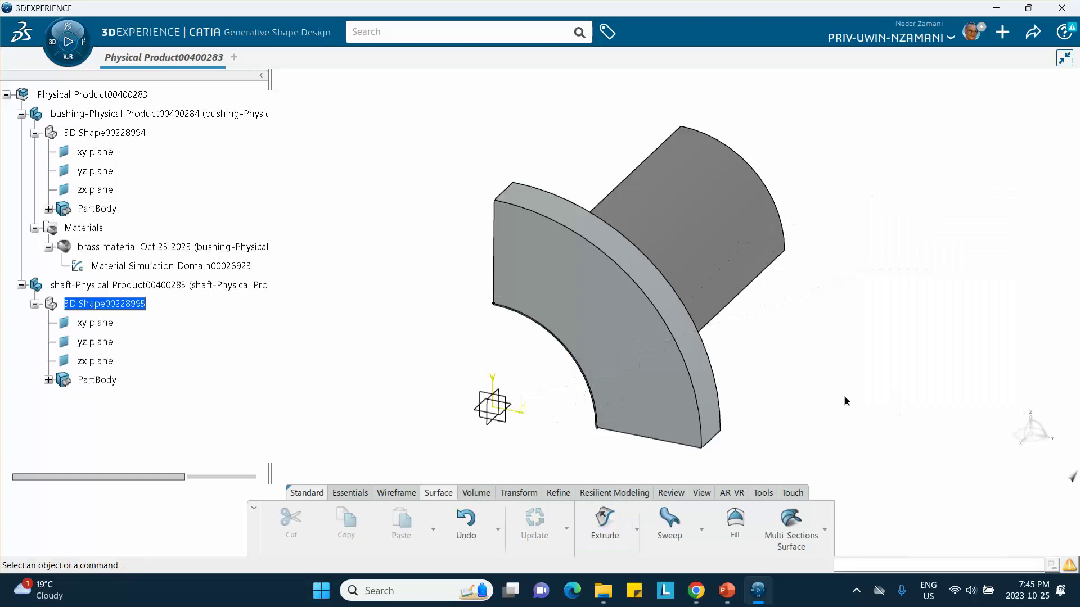
middle_drag(424, 303, 364, 251)
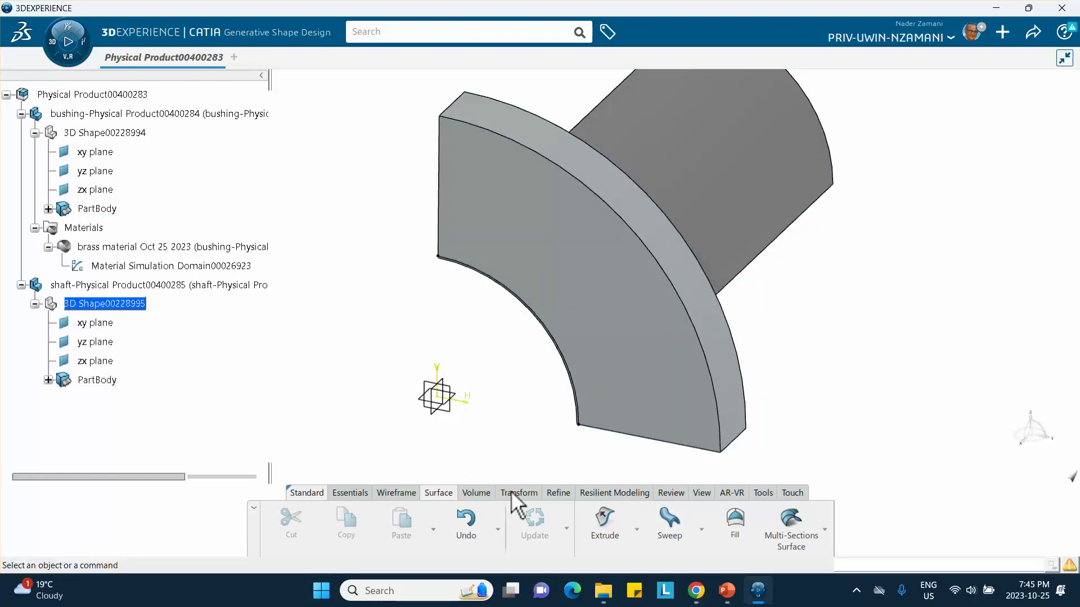
click(763, 492)
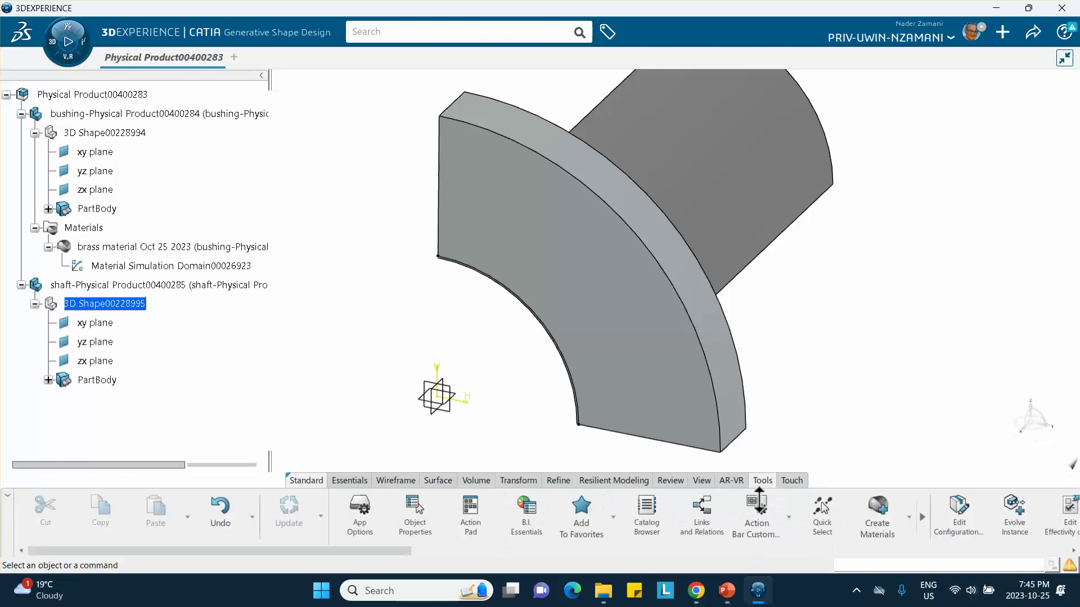
- Copy the bushing's brass material onto the shaft product with Pick Materials, and expand the shaft's materials in the tree to check it
click(908, 518)
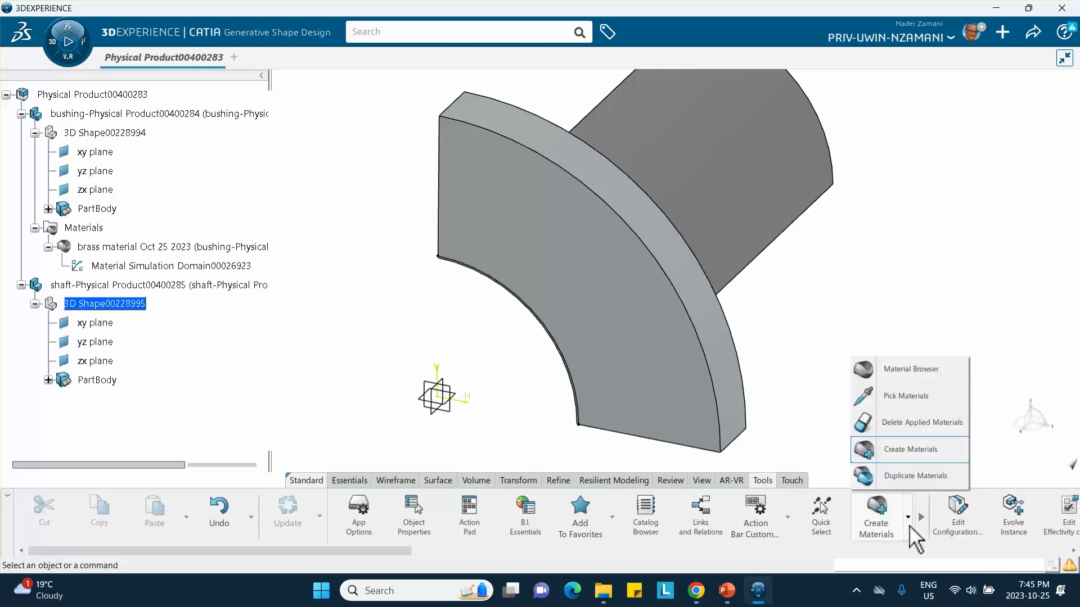
click(893, 397)
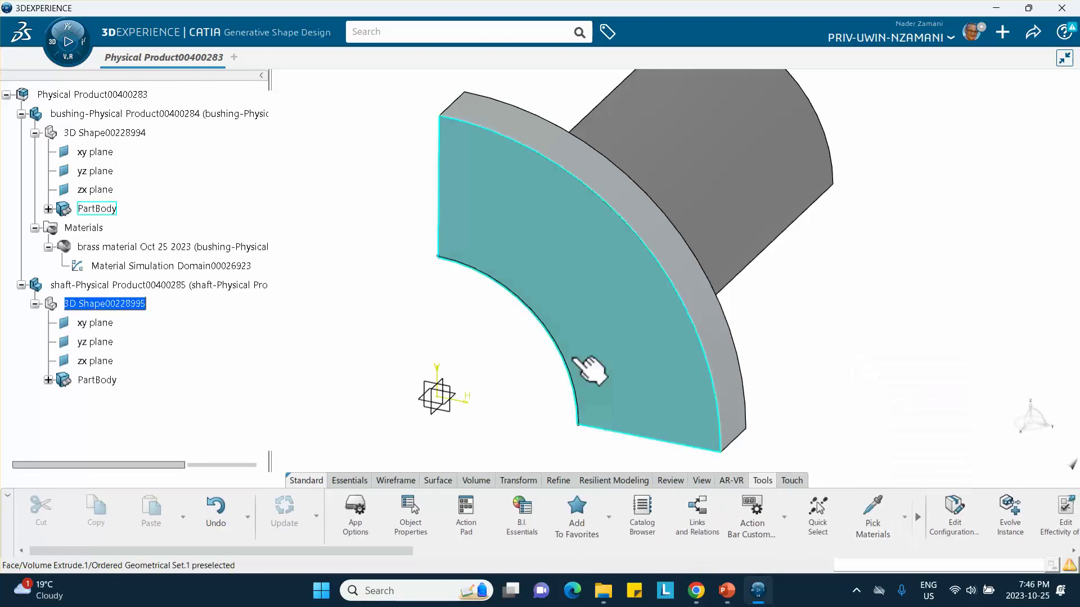
click(213, 247)
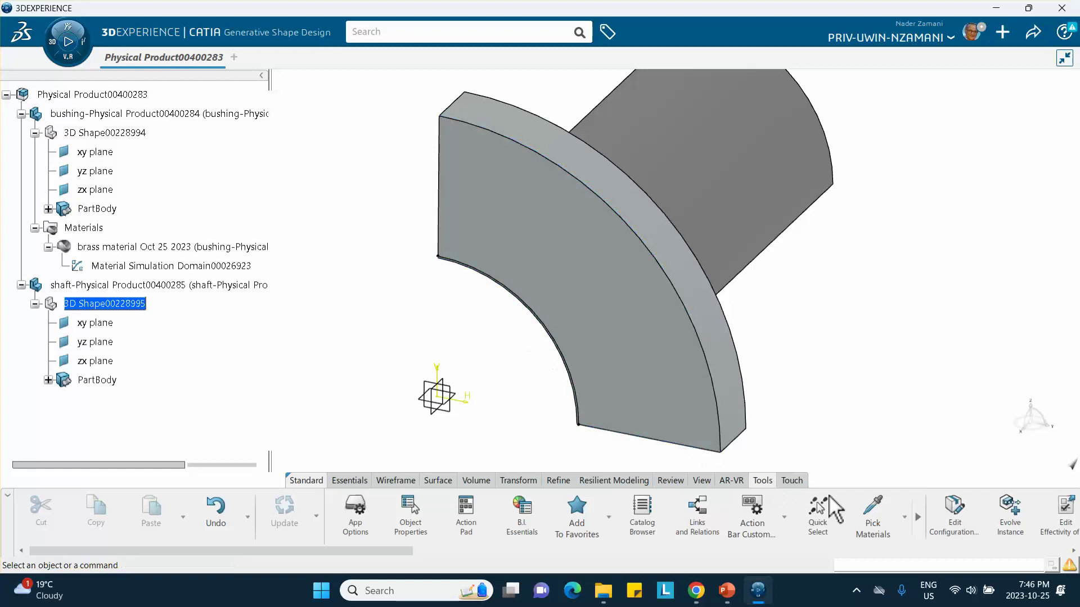
click(877, 520)
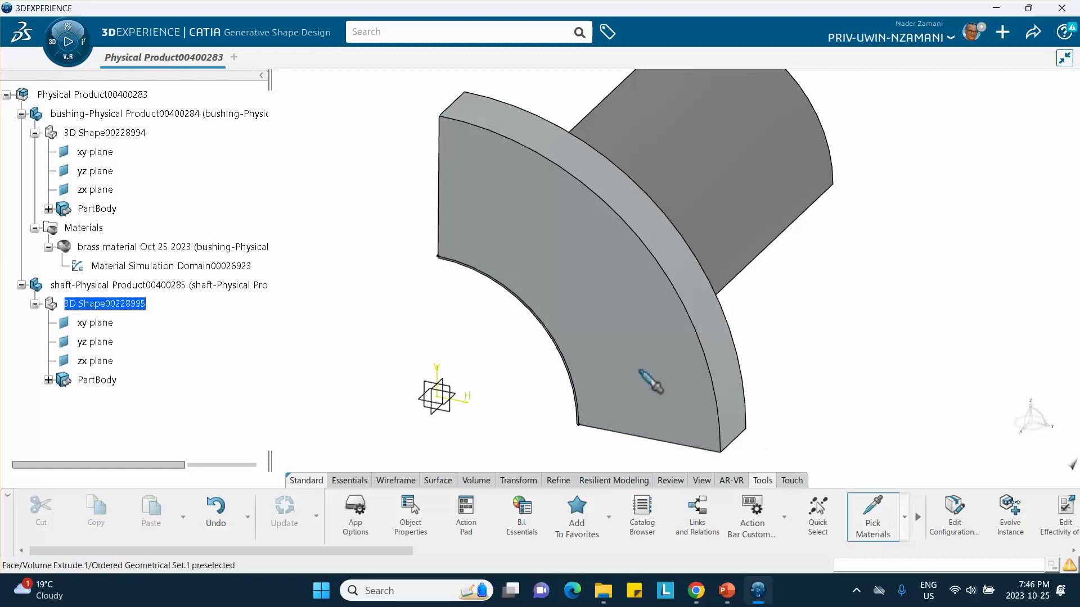
click(243, 247)
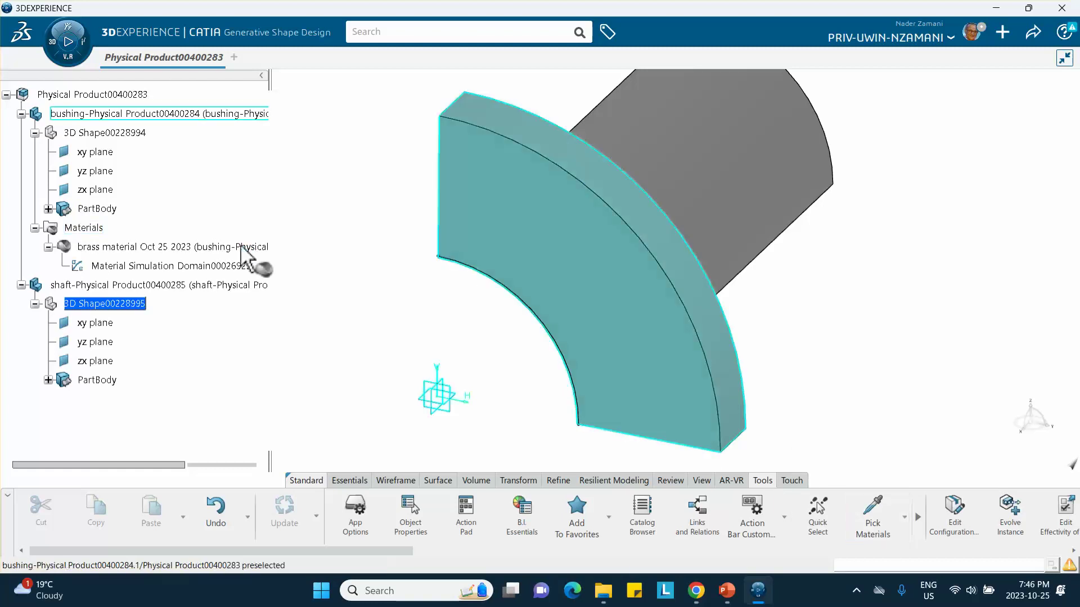
click(212, 286)
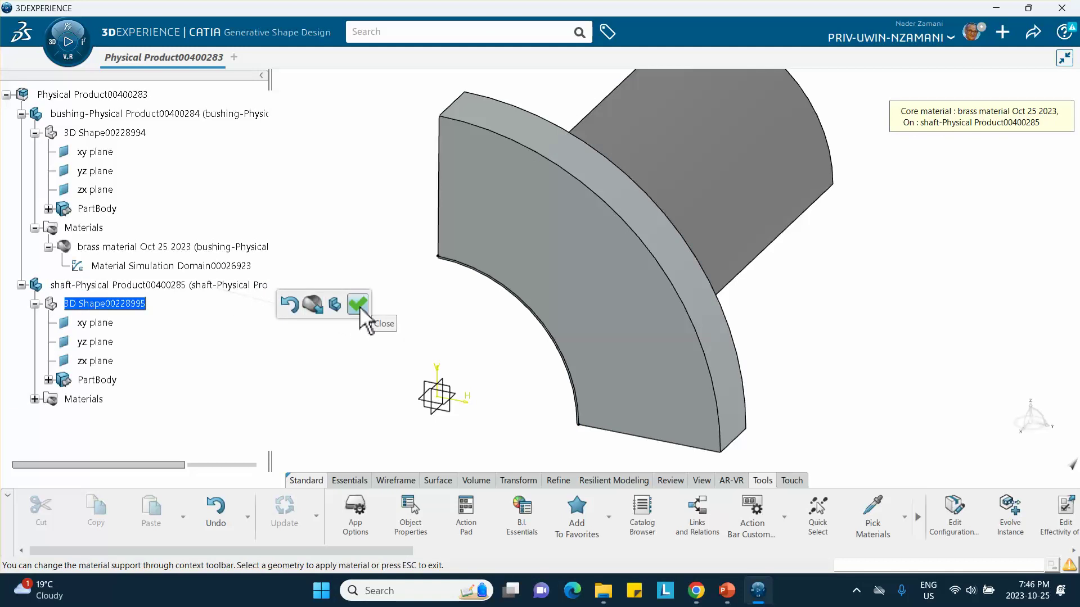
click(358, 304)
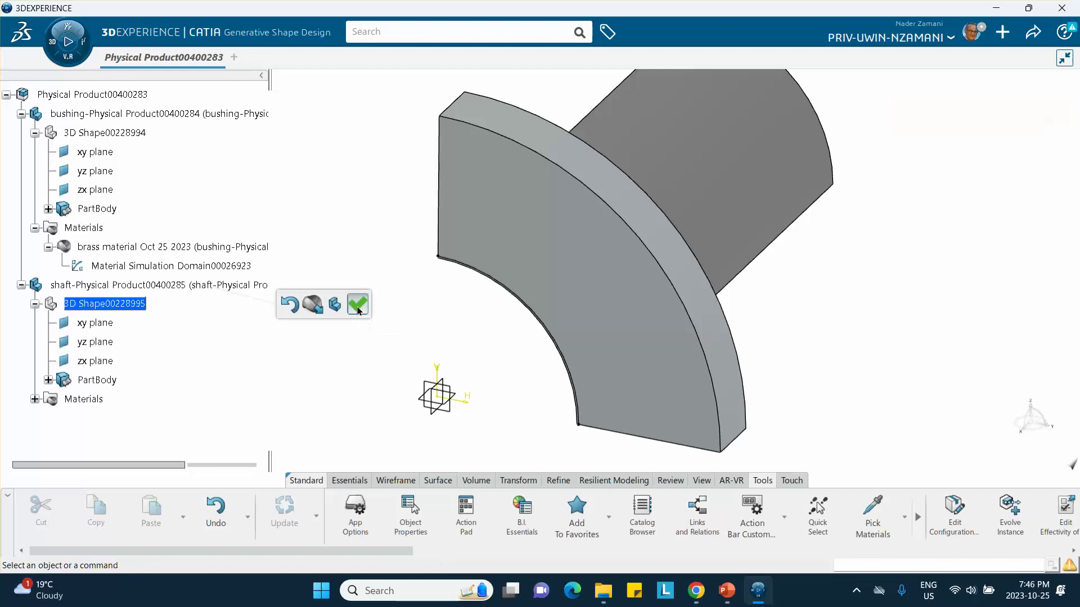
click(35, 399)
scroll(224, 405, down, 1)
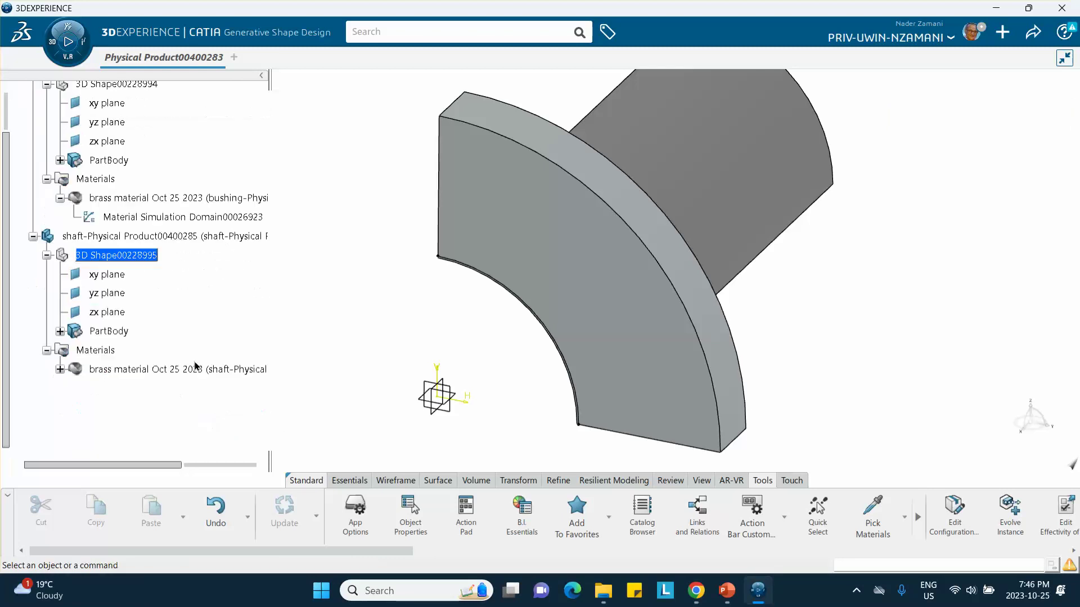
scroll(196, 367, down, 1)
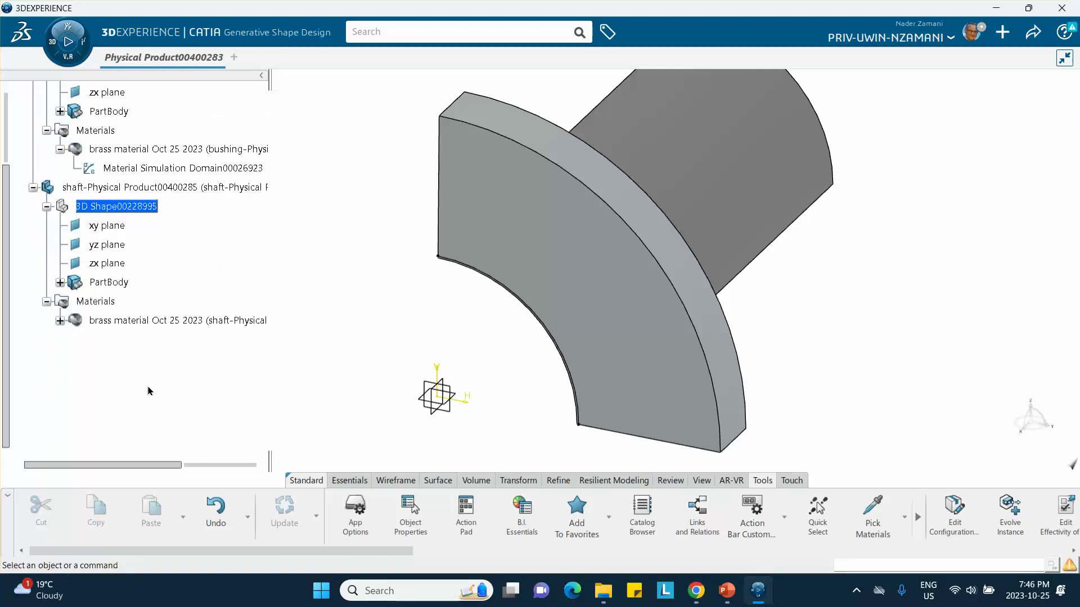
scroll(149, 391, up, 2)
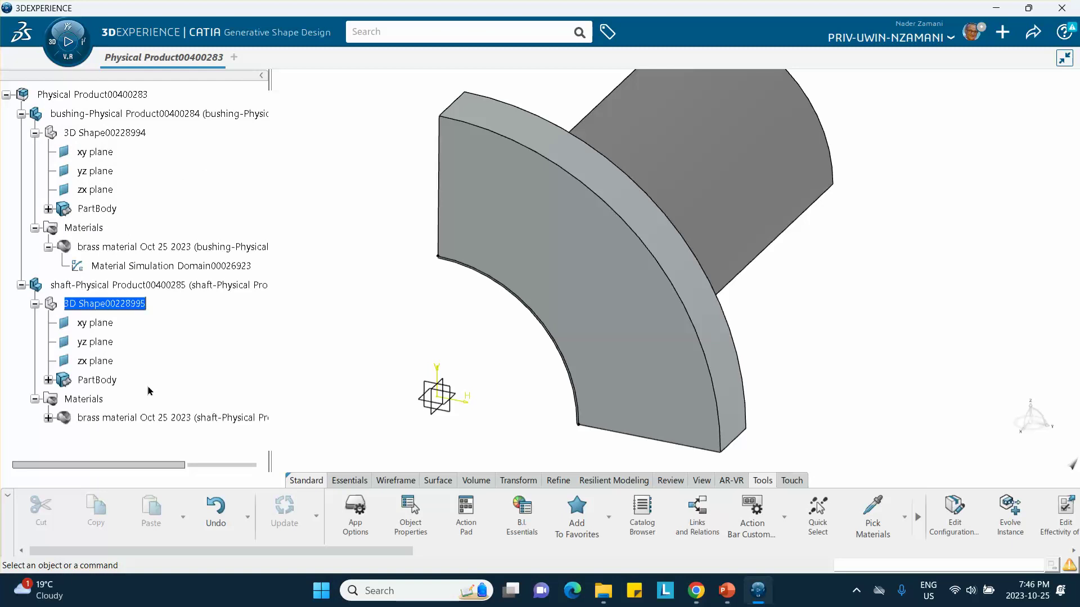
scroll(152, 387, up, 1)
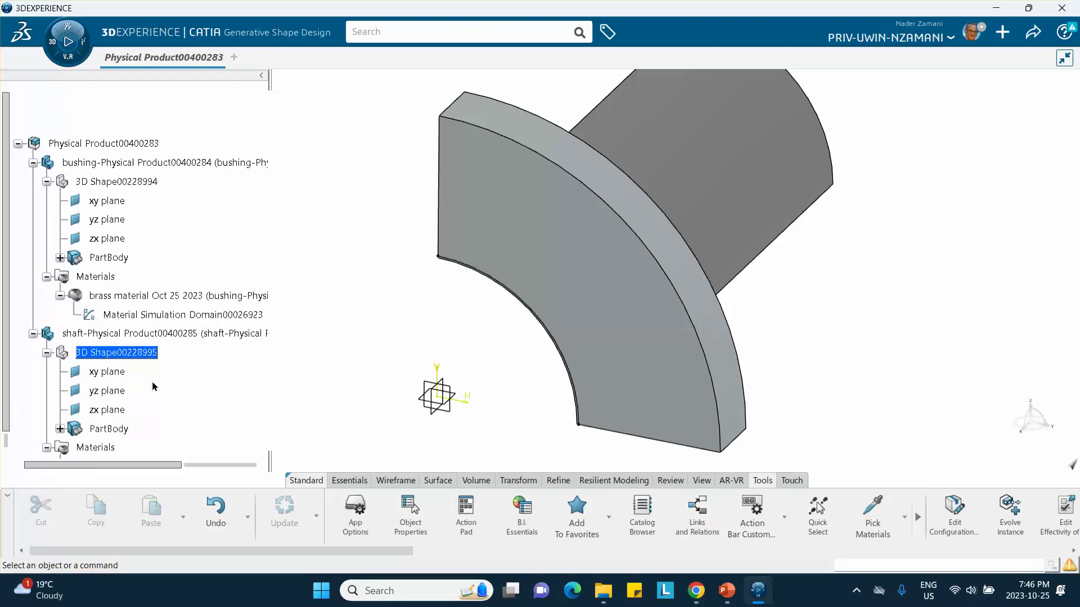
- Activate the top-level assembly product for editing
click(109, 144)
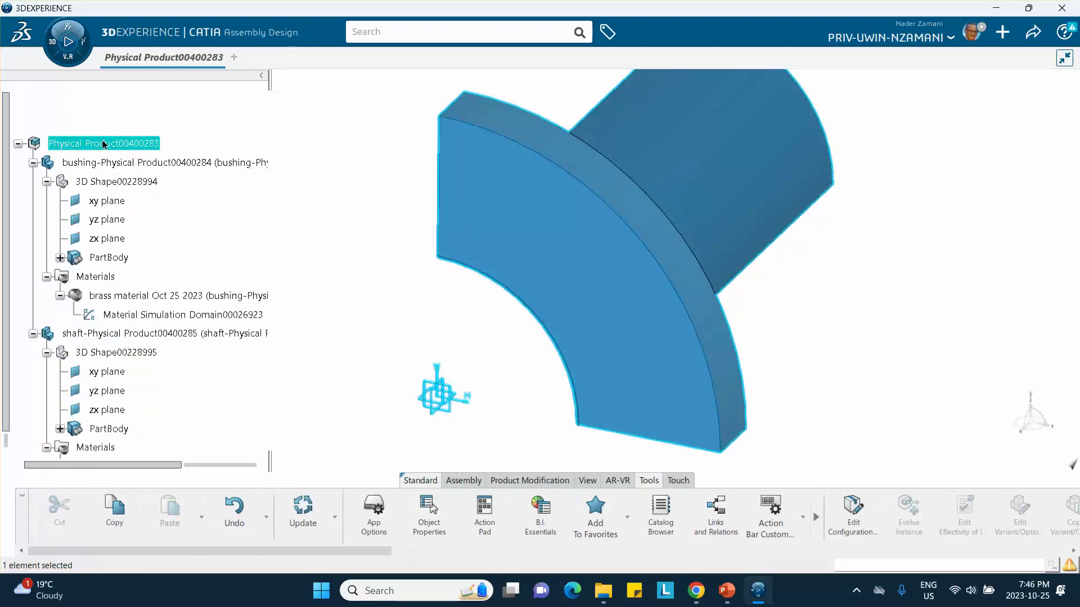
click(175, 219)
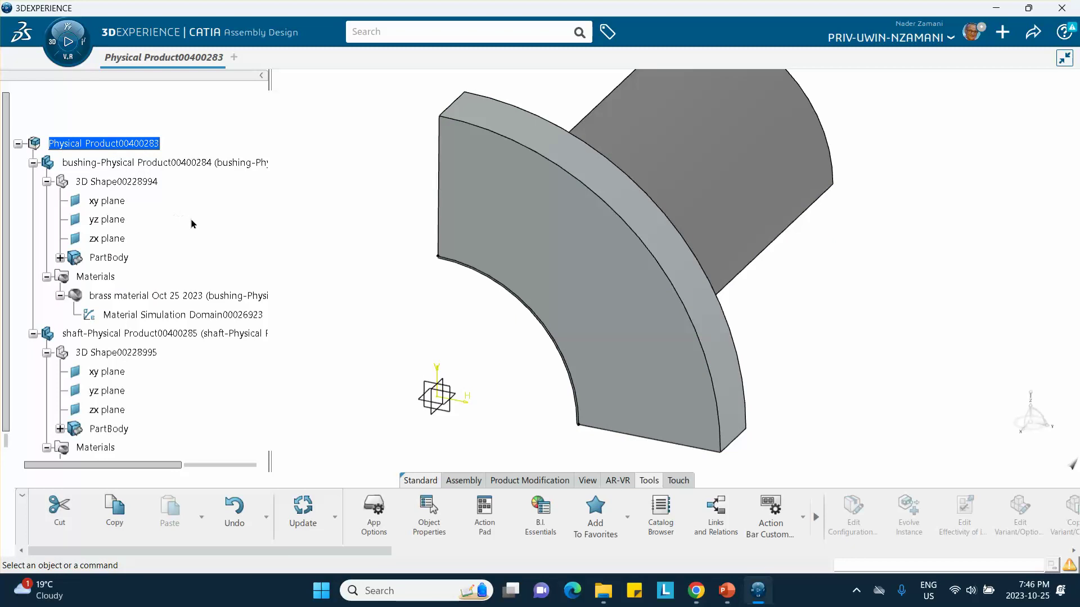
scroll(191, 223, down, 1)
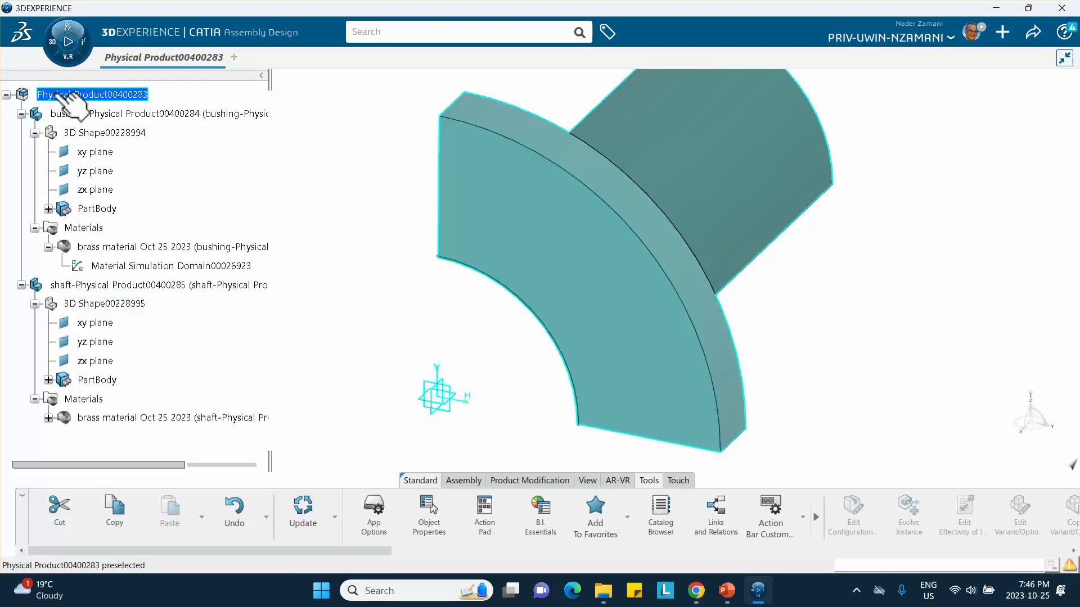
click(65, 49)
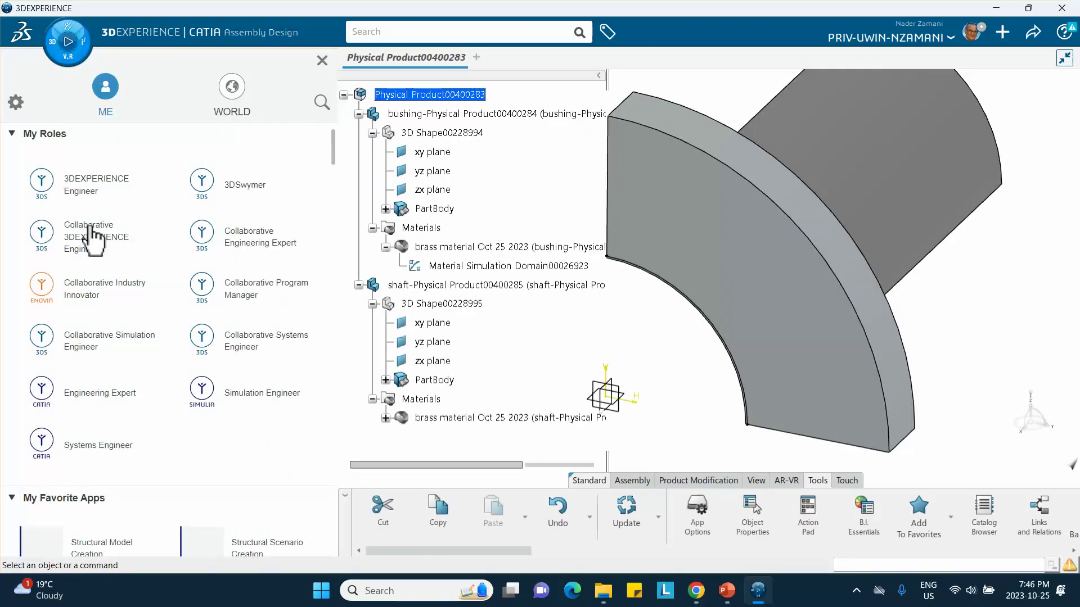
scroll(95, 242, down, 5)
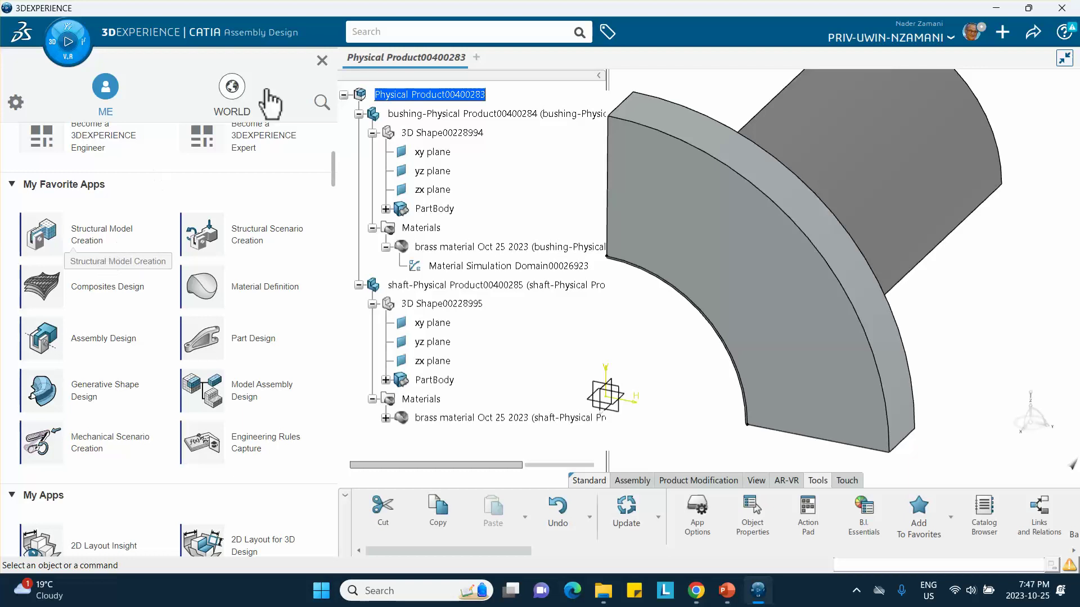
click(322, 59)
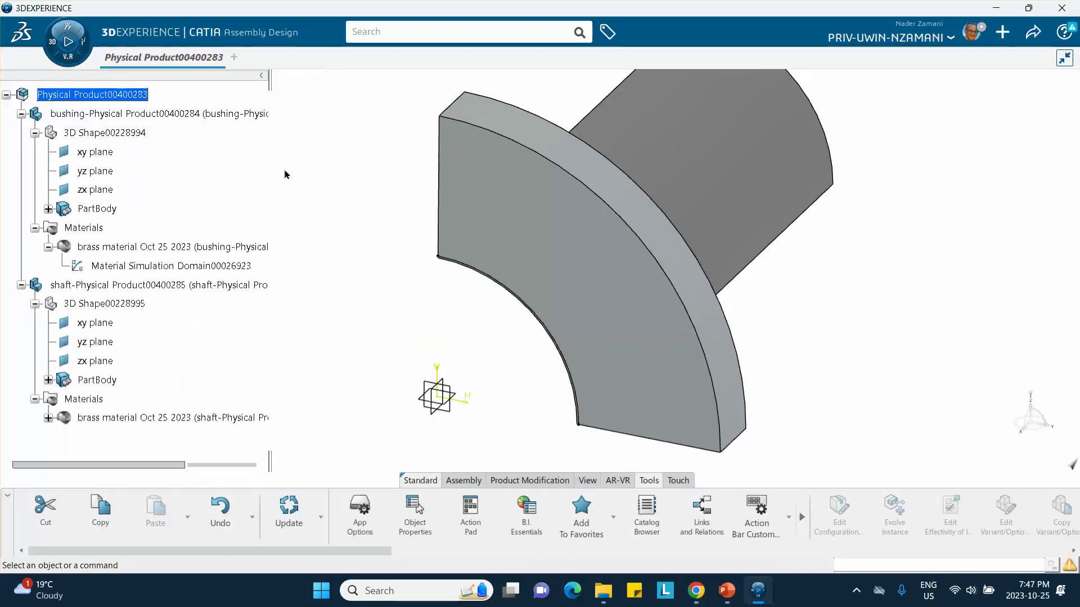
- Insert a Finite Element Model representation into the top-level assembly product
right_click(105, 97)
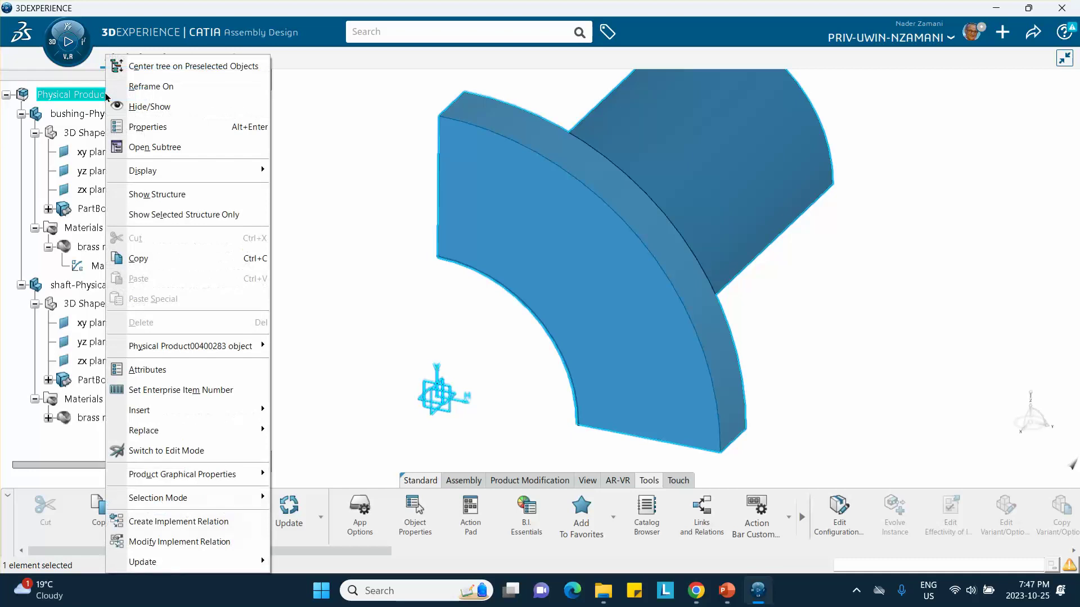
mouse_move(184, 412)
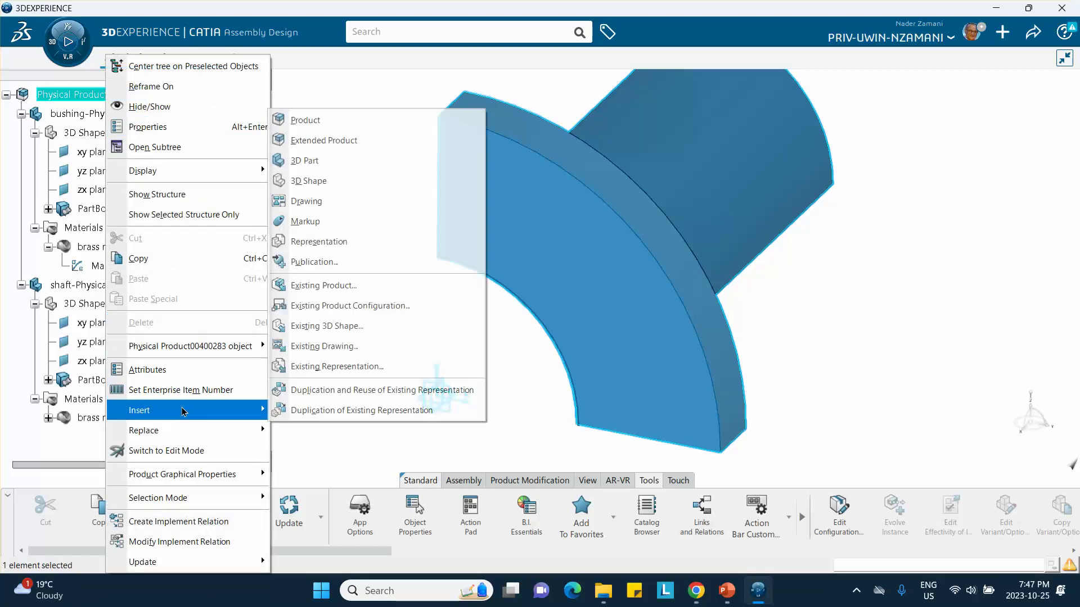
click(316, 248)
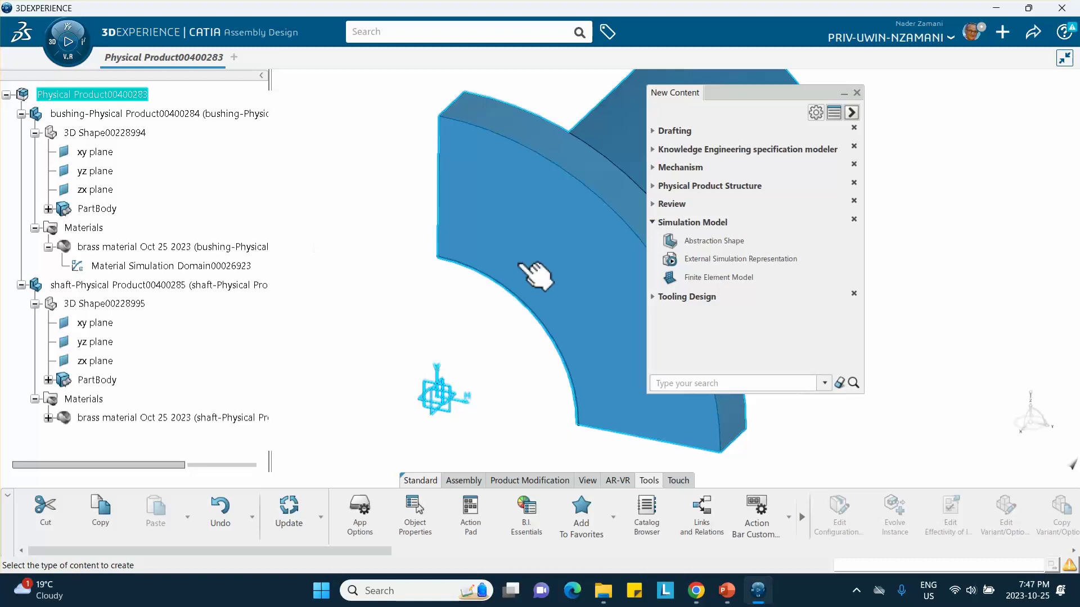
click(709, 278)
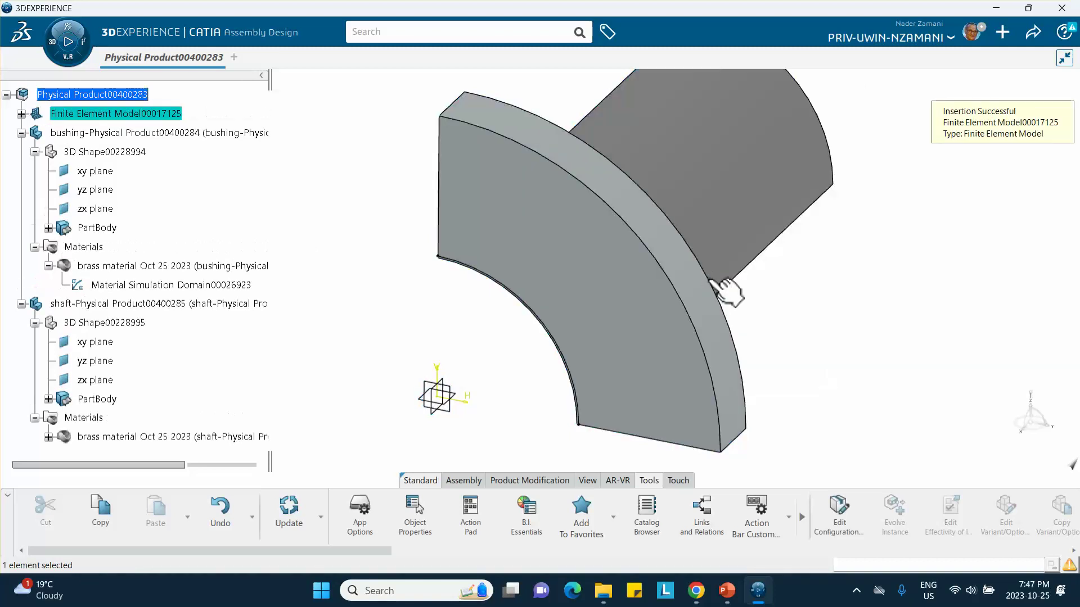
- Open the finite element model's Nodes and Elements for editing and confirm the contributing shapes of the assembly
click(20, 114)
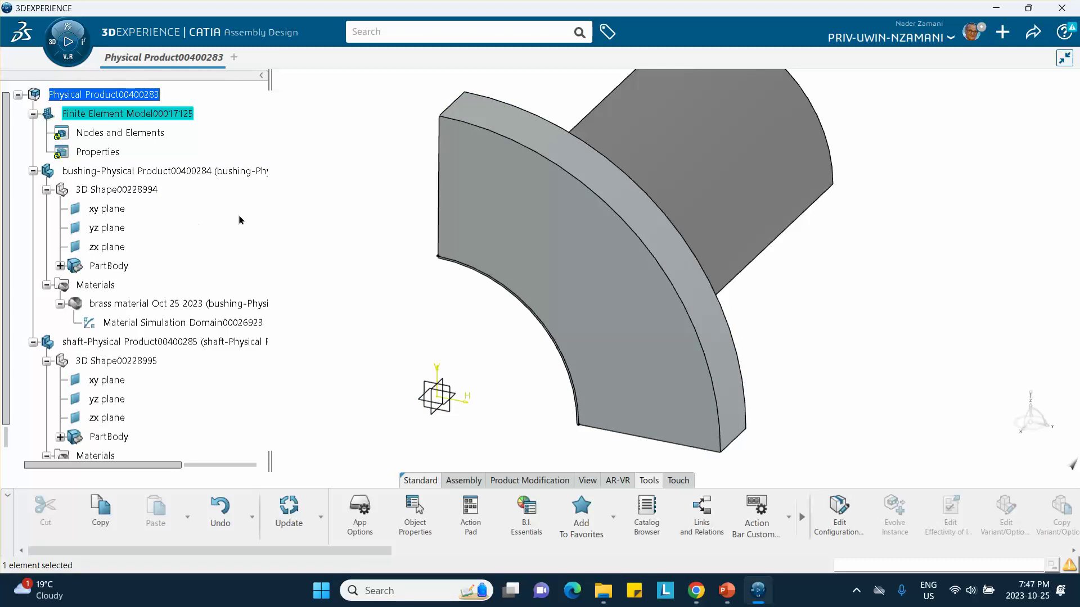
click(135, 133)
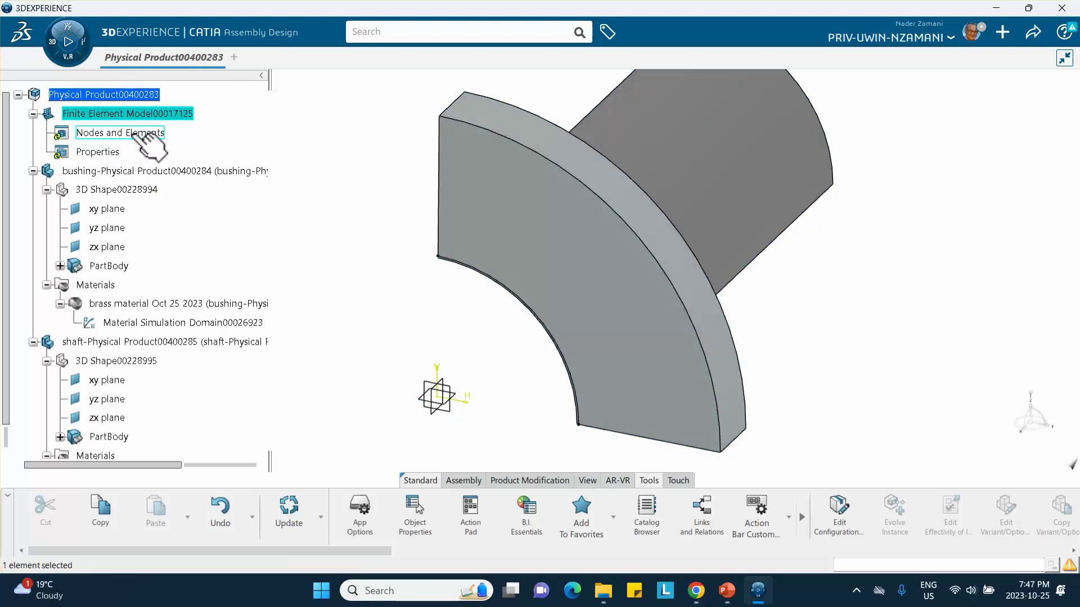
double_click(135, 133)
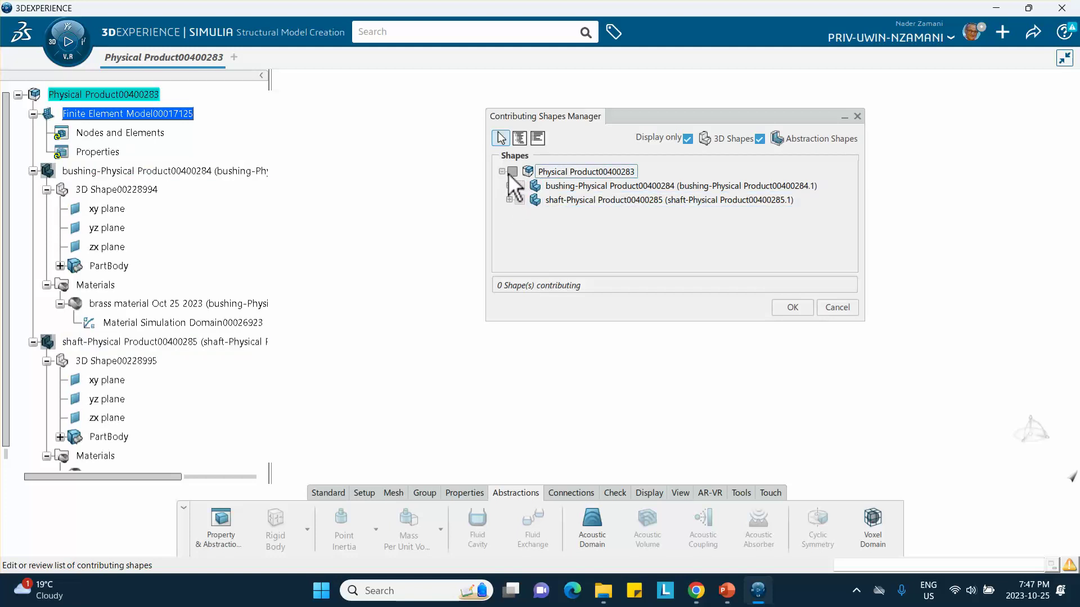
click(790, 307)
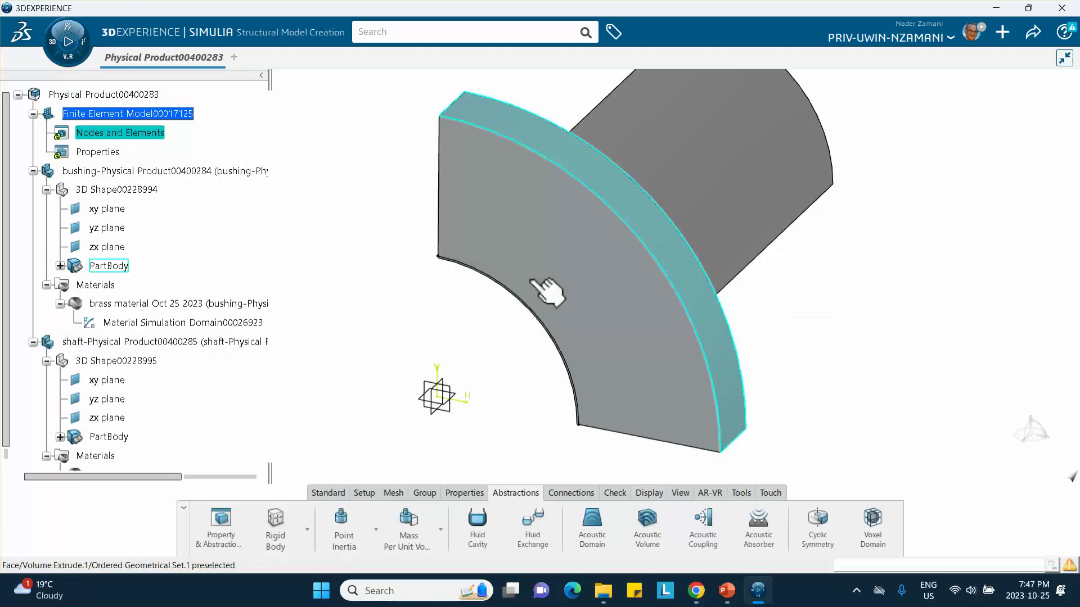
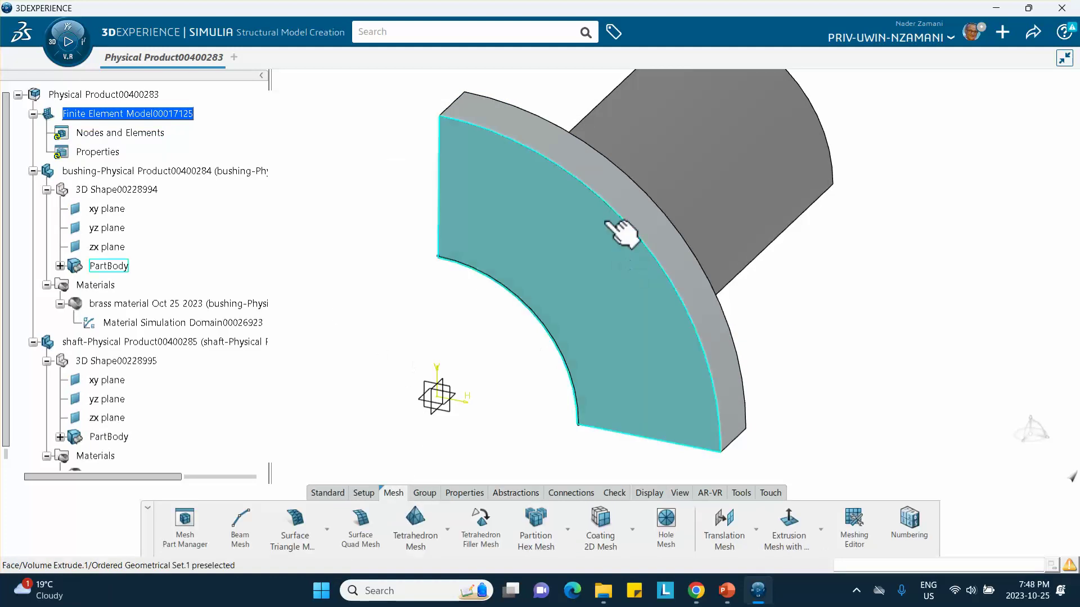
- Start a Sweep 3D Mesh with the bushing's PartBody as its support
click(568, 529)
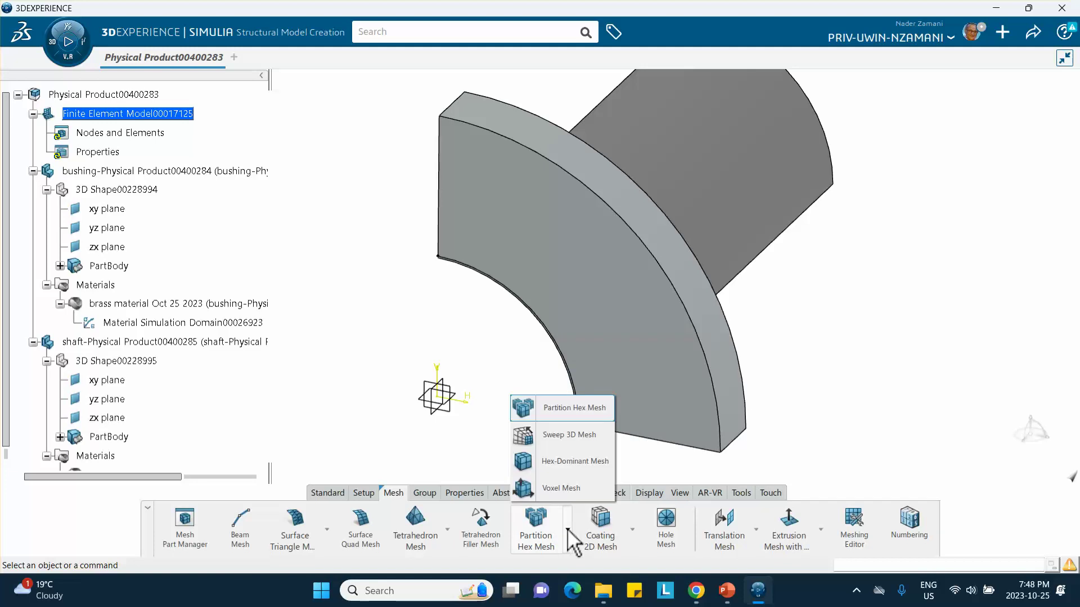
click(569, 435)
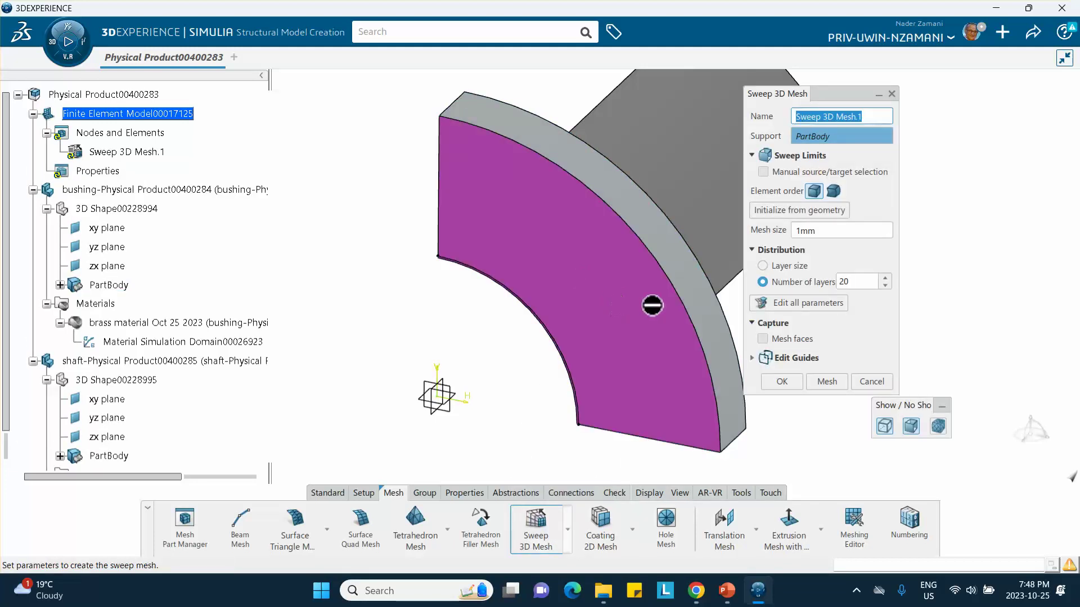
middle_drag(677, 270, 524, 219)
right_click(407, 292)
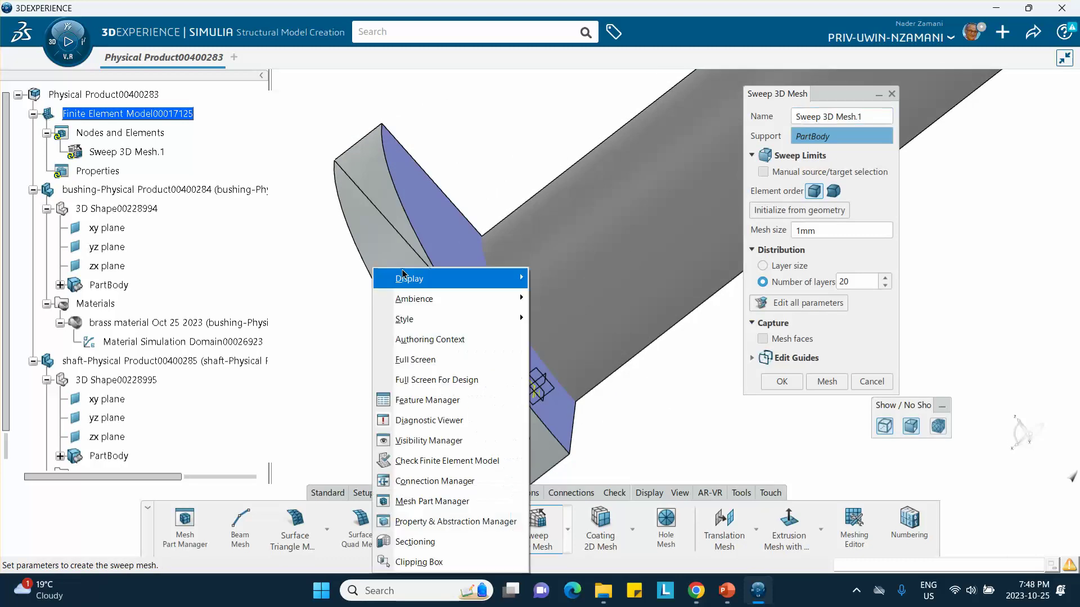
click(494, 179)
middle_drag(467, 214, 779, 239)
middle_drag(551, 139, 389, 249)
middle_drag(517, 299, 444, 300)
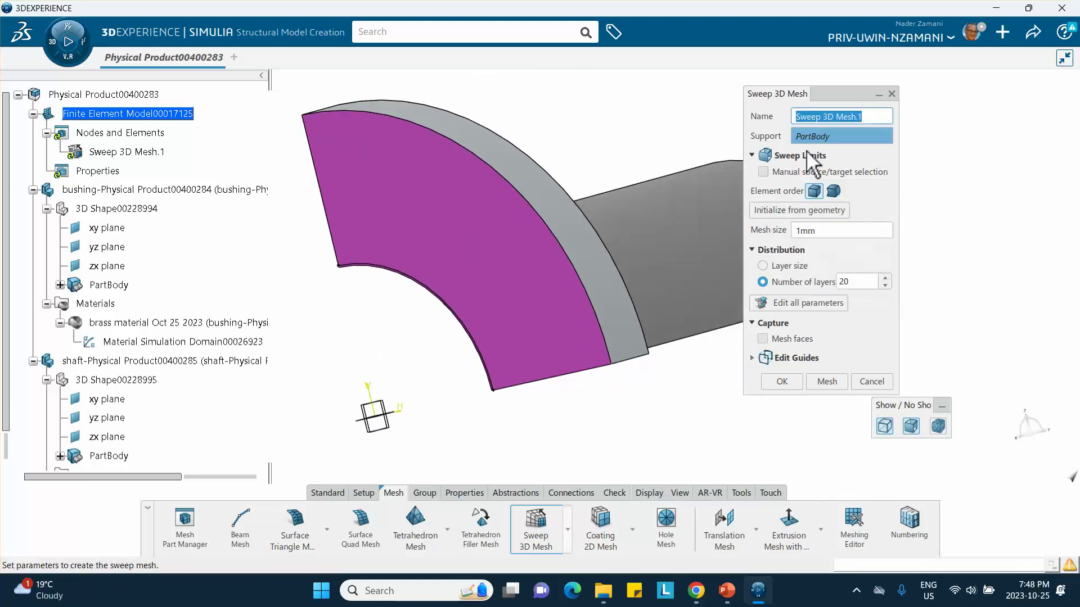
- Enable manual source/target selection for the sweep mesh and remove the preselected source and target faces
click(763, 172)
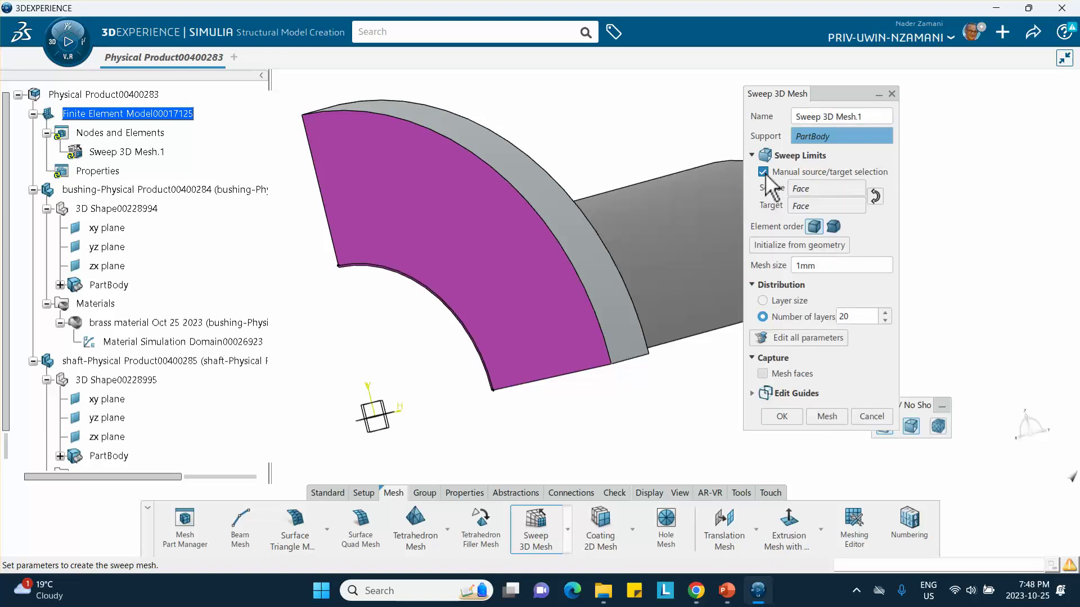
right_click(804, 193)
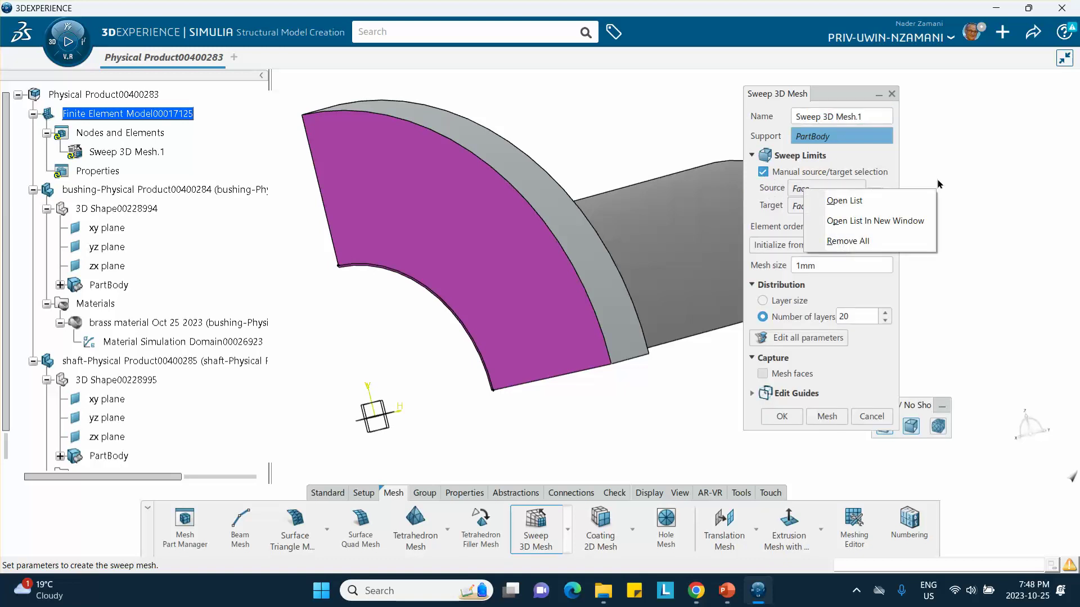
click(857, 241)
right_click(831, 206)
click(856, 256)
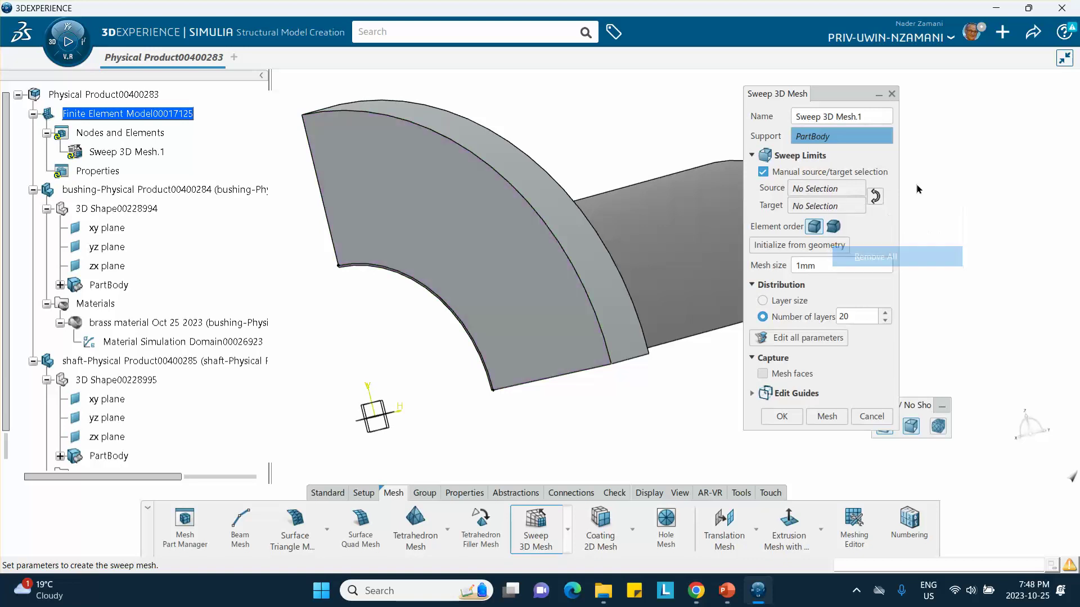
- Set the bushing's two flat radial end faces as the sweep mesh's source and target
click(828, 190)
middle_drag(678, 370, 571, 258)
click(568, 264)
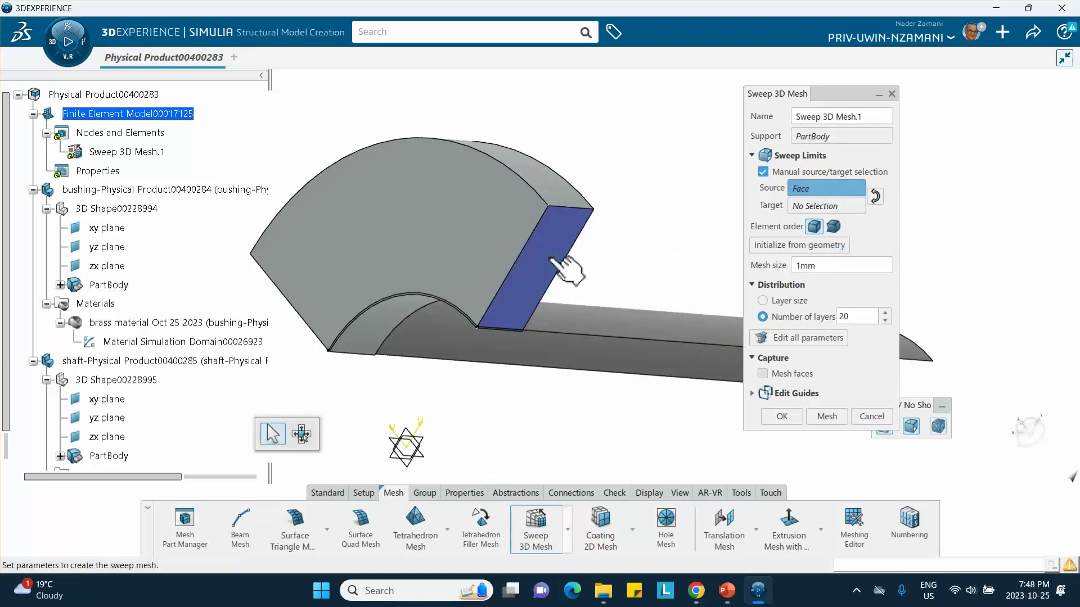
click(810, 205)
mouse_move(441, 227)
middle_down()
mouse_move(718, 265)
mouse_move(456, 228)
middle_up()
click(453, 224)
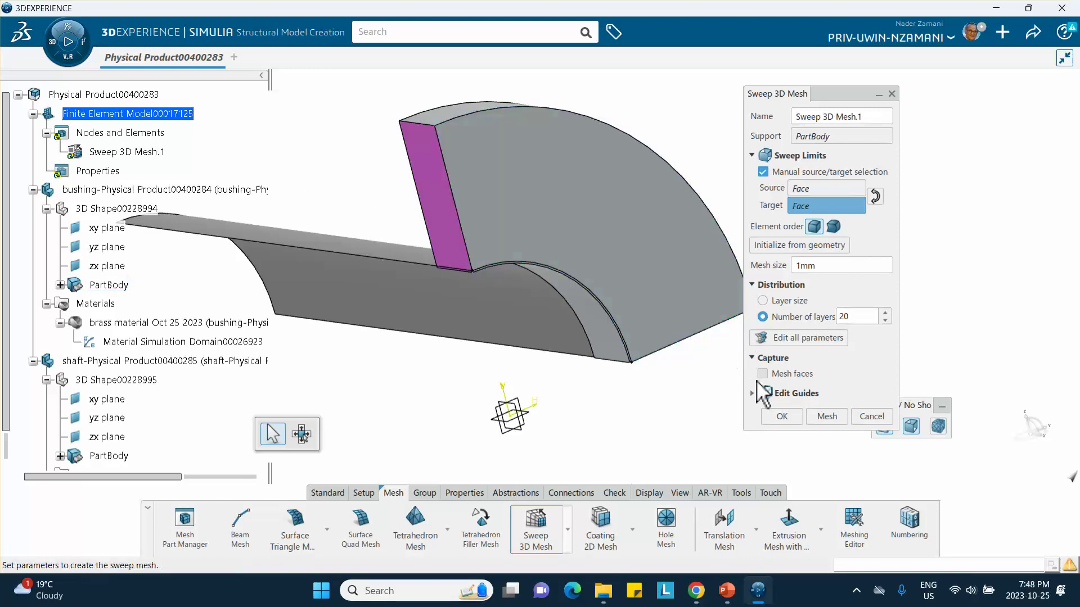
- Generate the swept mesh on the bushing and accept the mesh definition
click(827, 416)
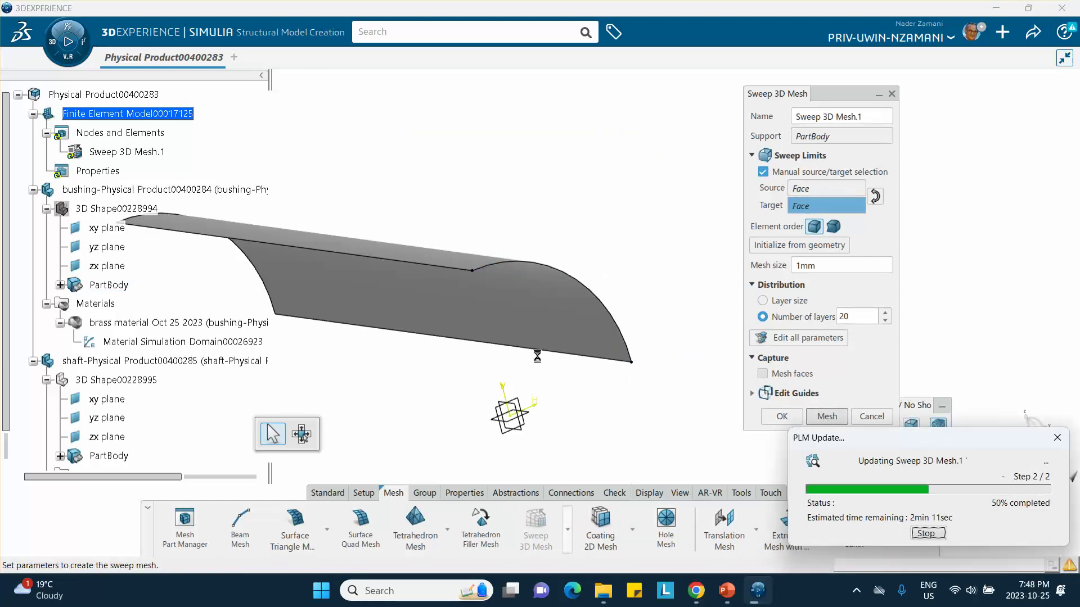
middle_drag(547, 235, 550, 270)
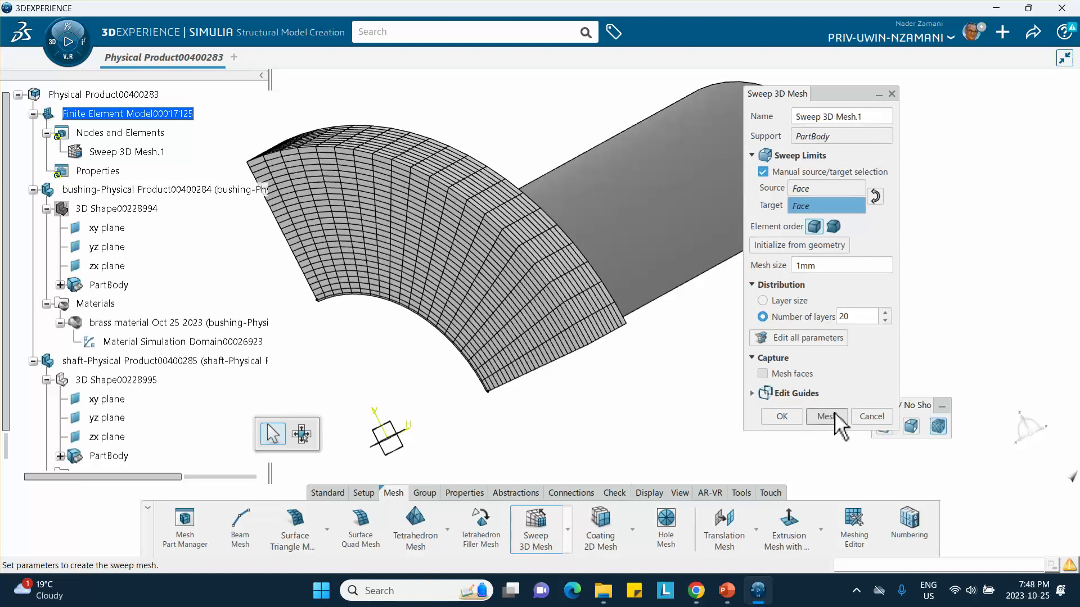
click(779, 419)
- Assign a solid section using the brass material to the bushing's meshed volume
drag(466, 498, 468, 497)
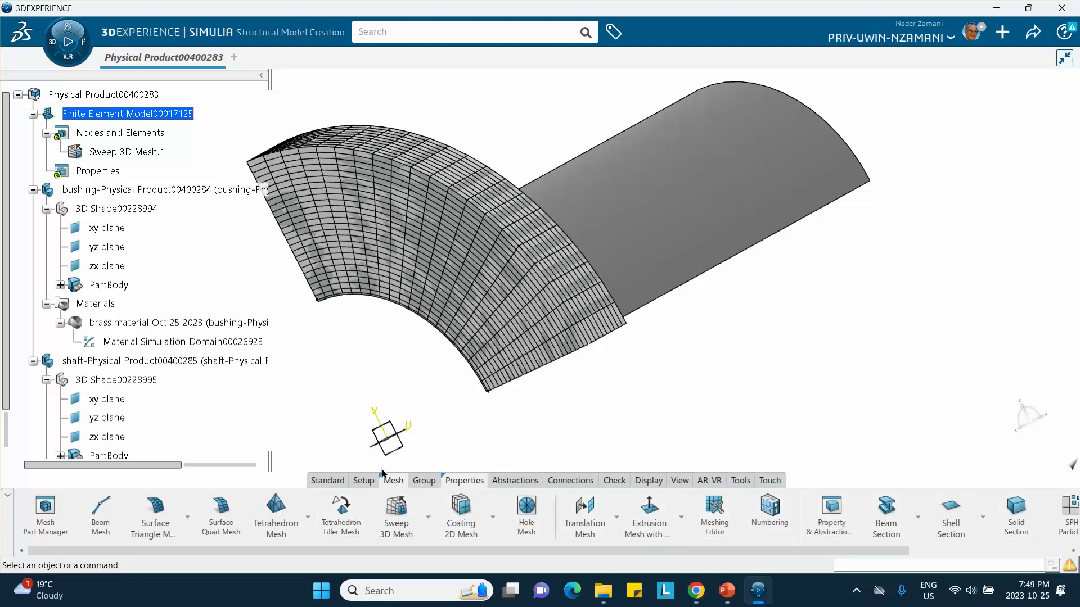
right_click(396, 488)
click(408, 466)
click(456, 483)
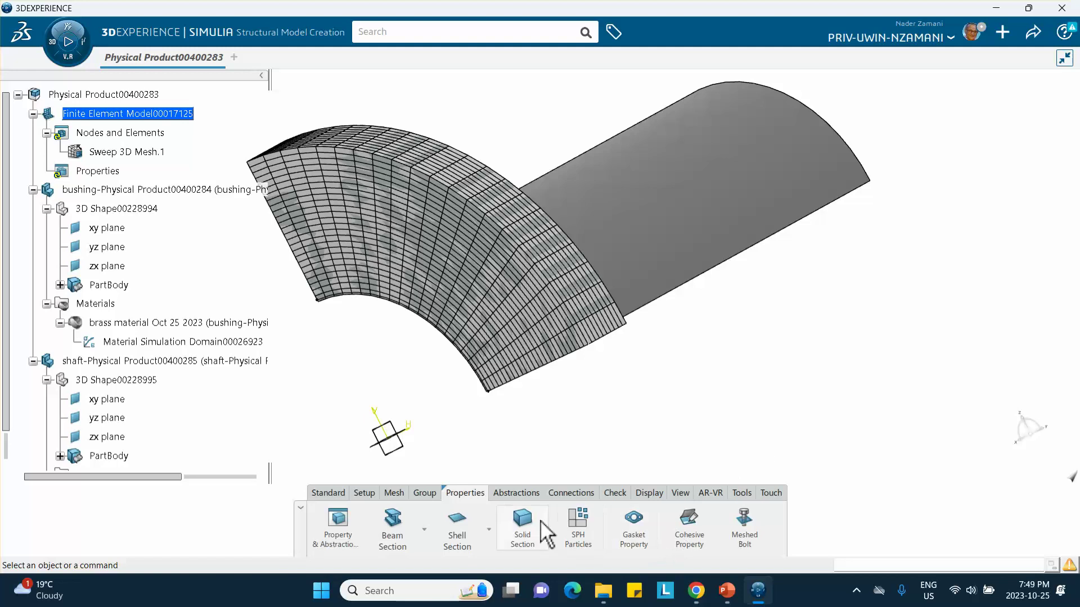
click(514, 517)
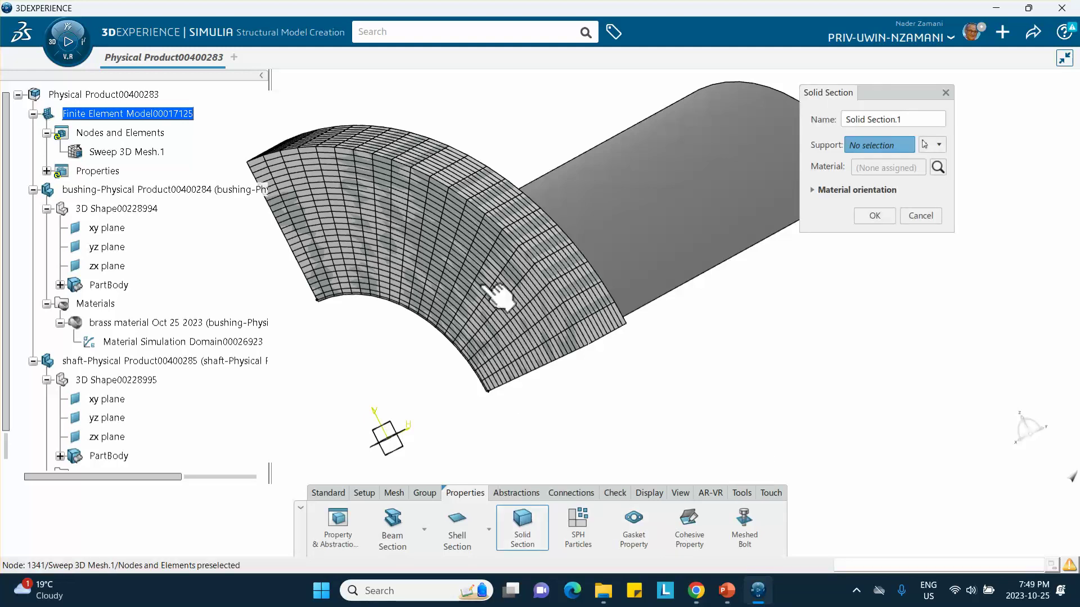
click(479, 267)
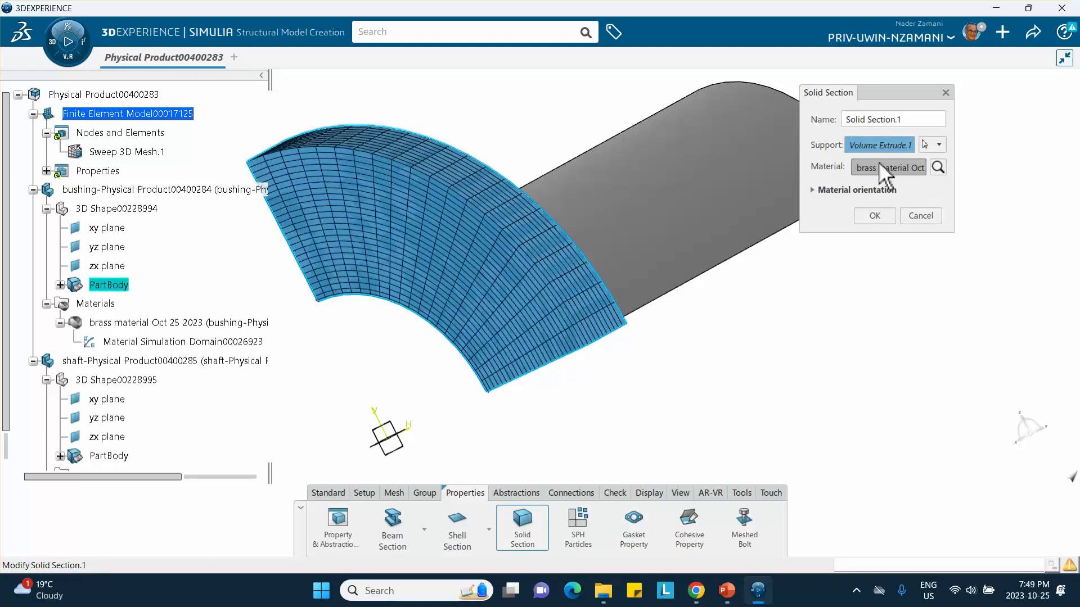
click(875, 217)
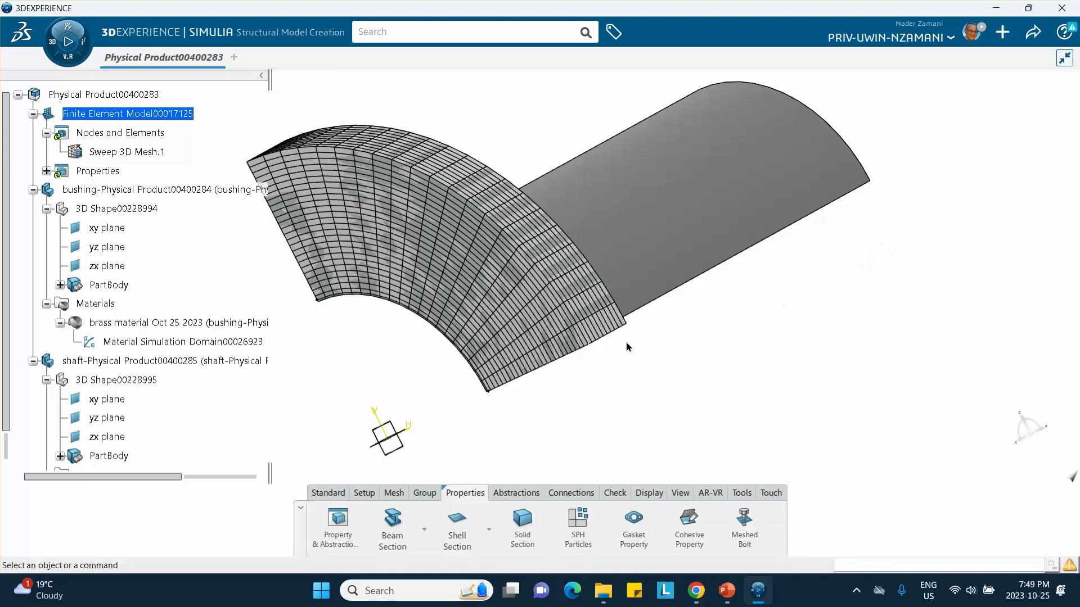
- Mesh the shaft's PartBody with a Surface Quad Mesh at a 1.5 mm mesh size
click(393, 493)
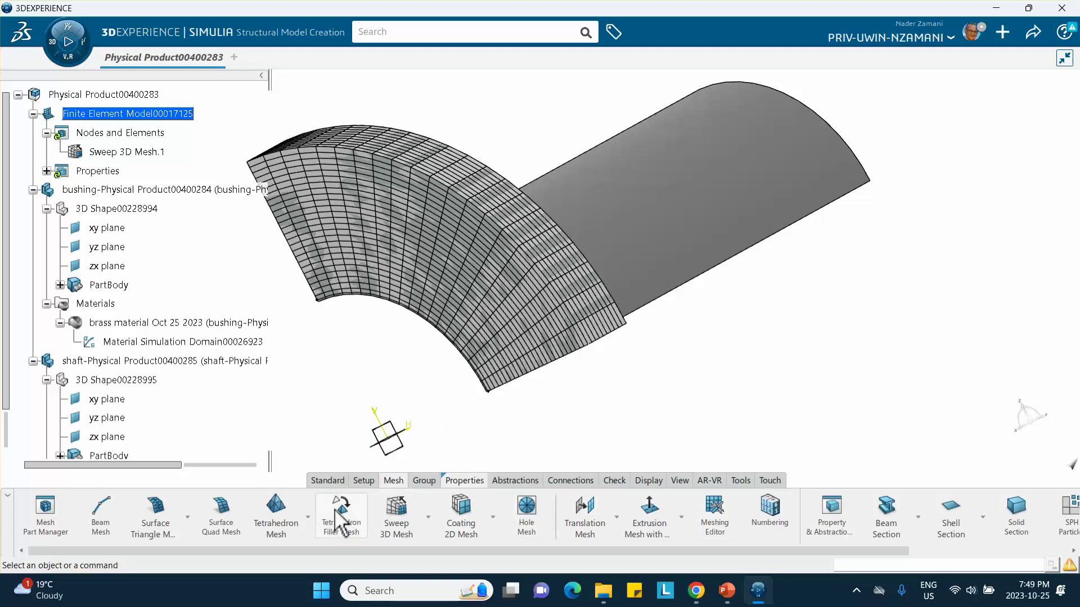
click(228, 520)
click(624, 225)
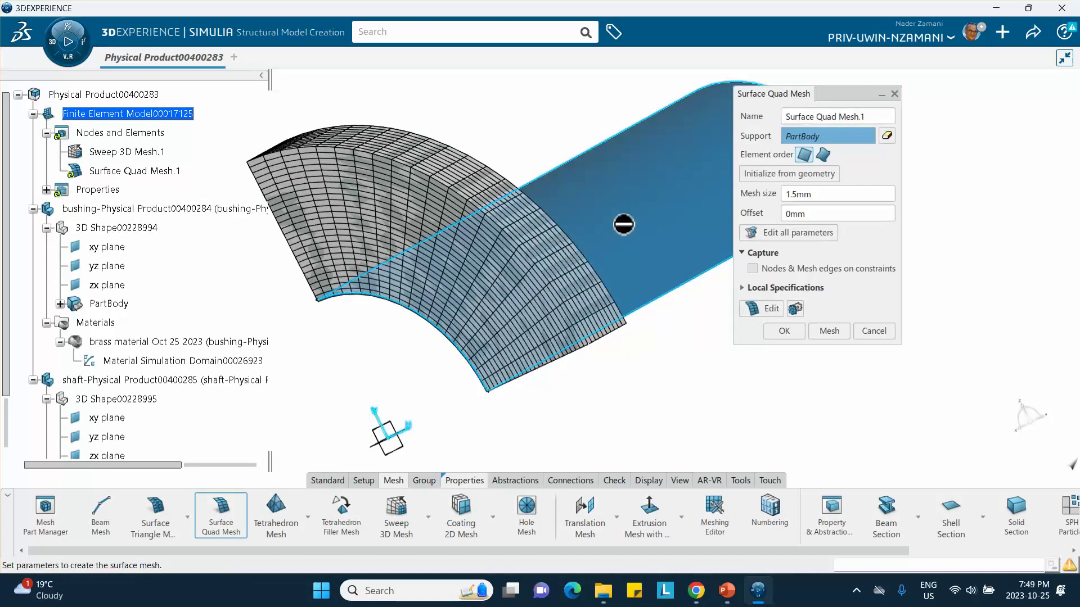
click(837, 332)
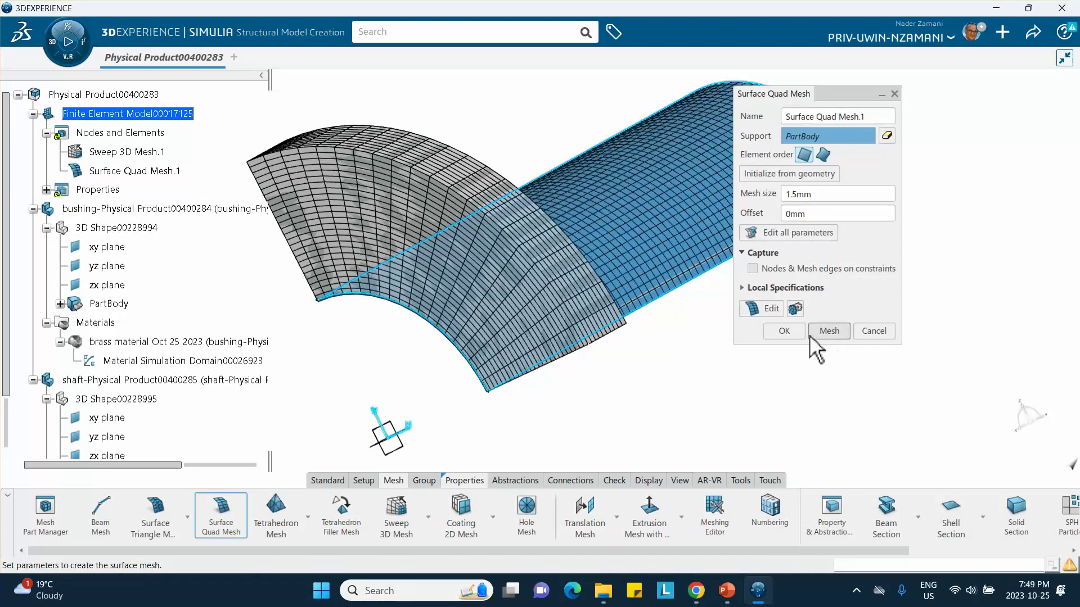
click(787, 331)
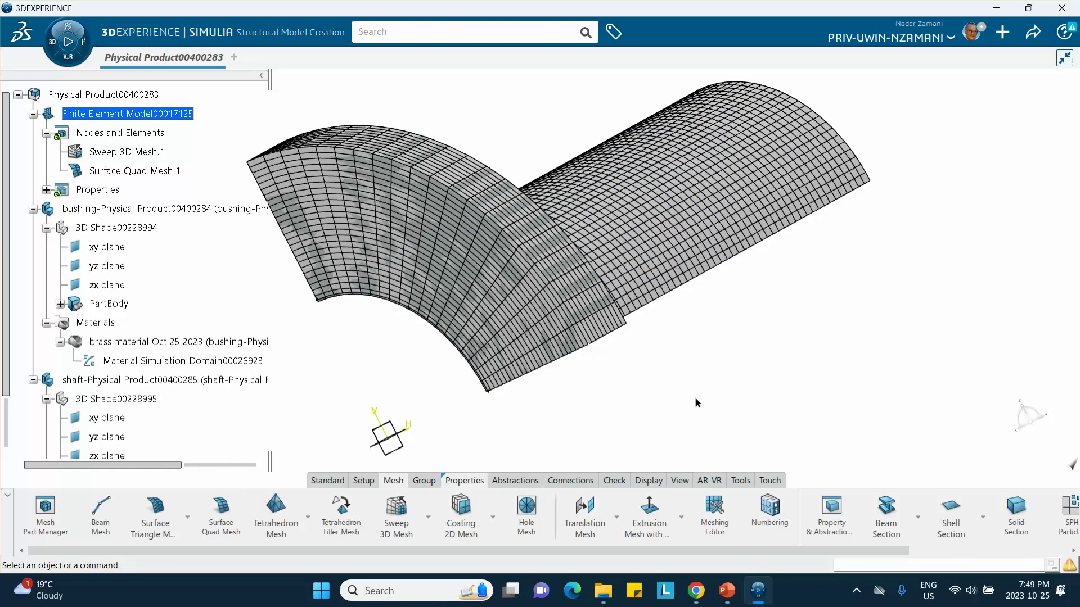
- Assign a shell section with 0 mm thickness and the brass material to the shaft's meshed surface
click(950, 520)
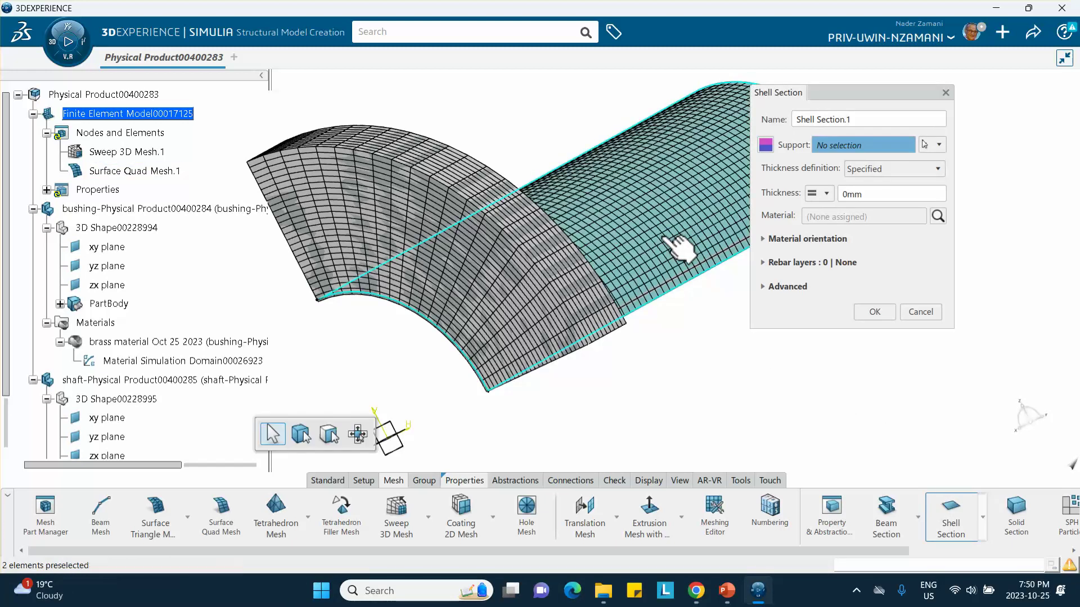
click(679, 249)
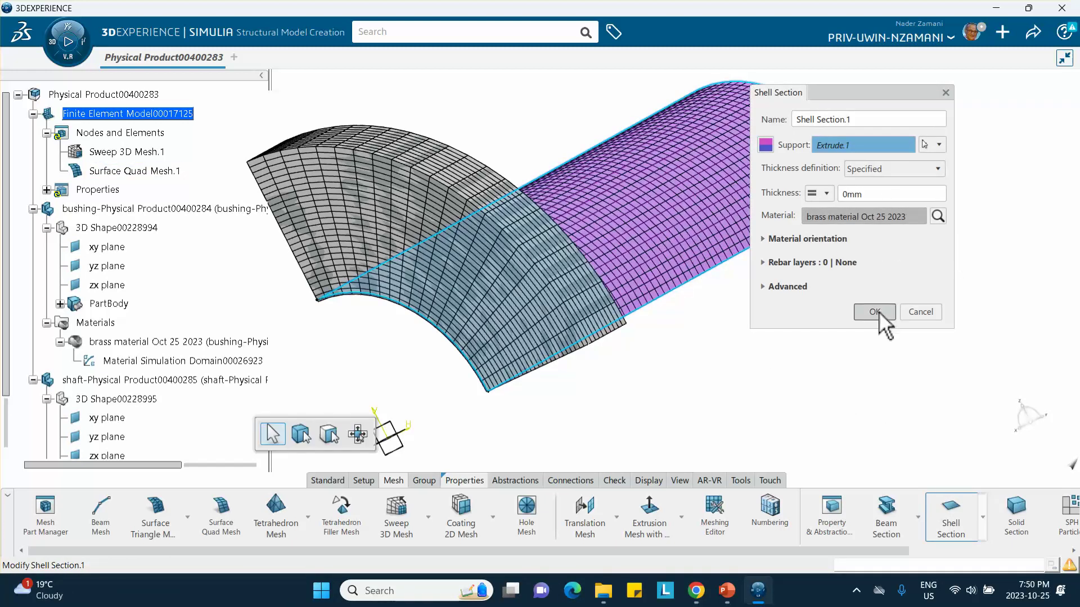
click(877, 312)
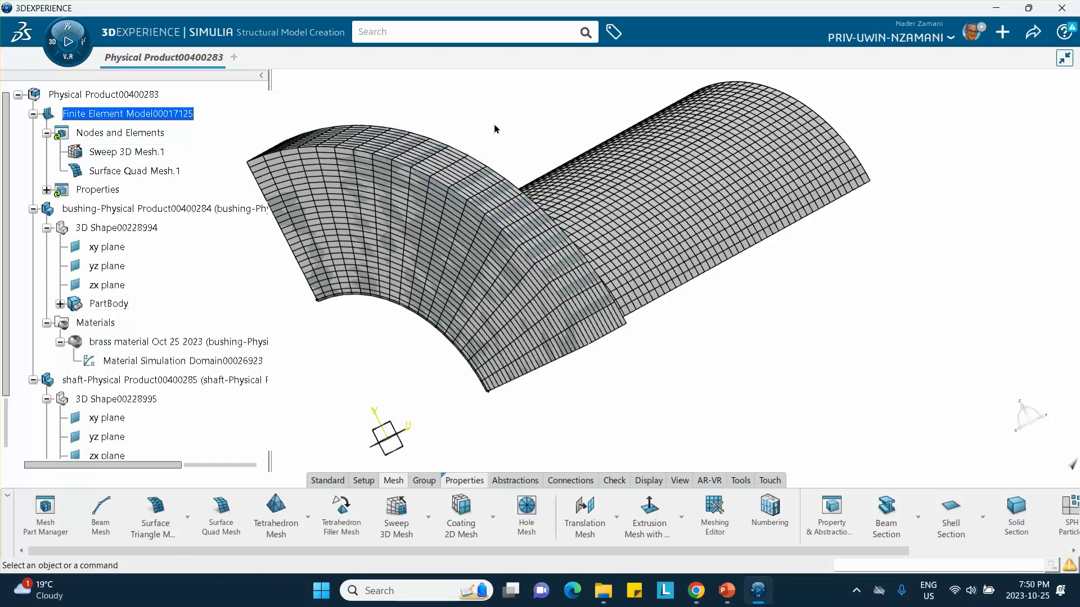
- Activate the root physical product and switch to the Structural Scenario Creation app
middle_drag(498, 120, 798, 216)
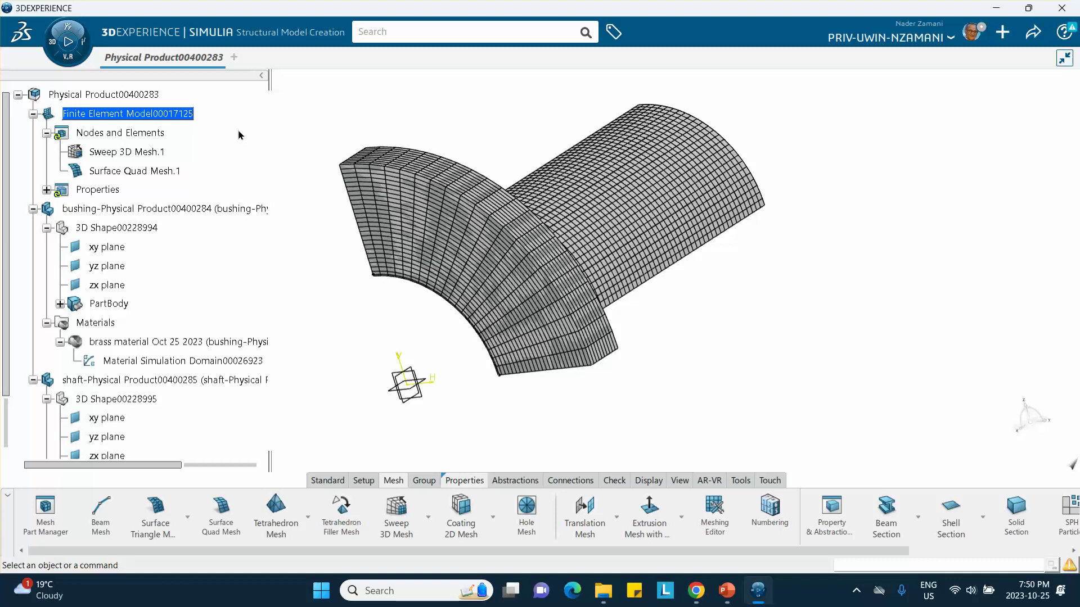
double_click(140, 94)
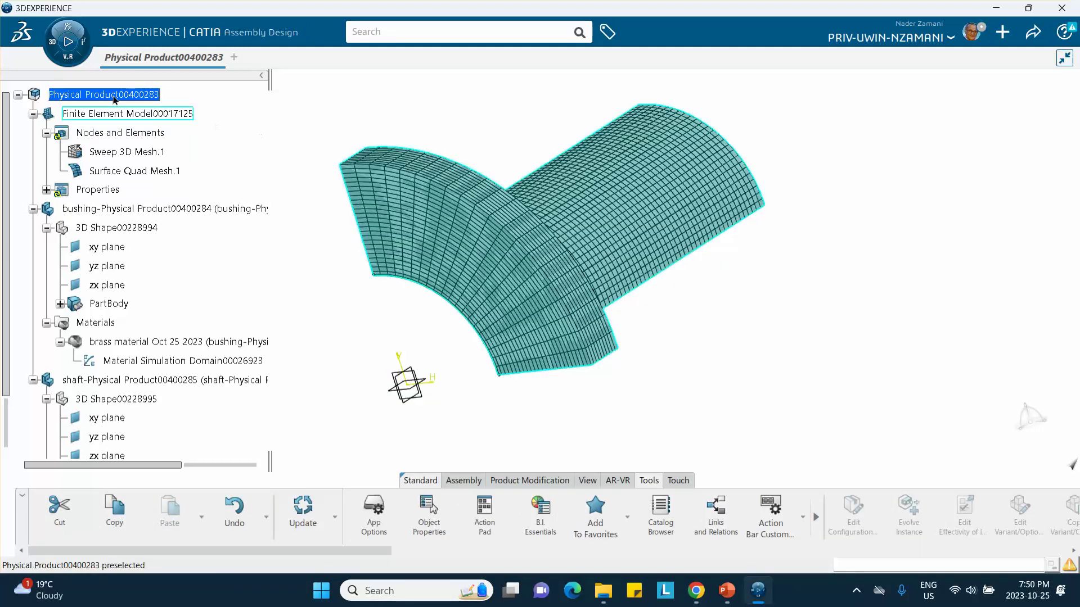
click(63, 49)
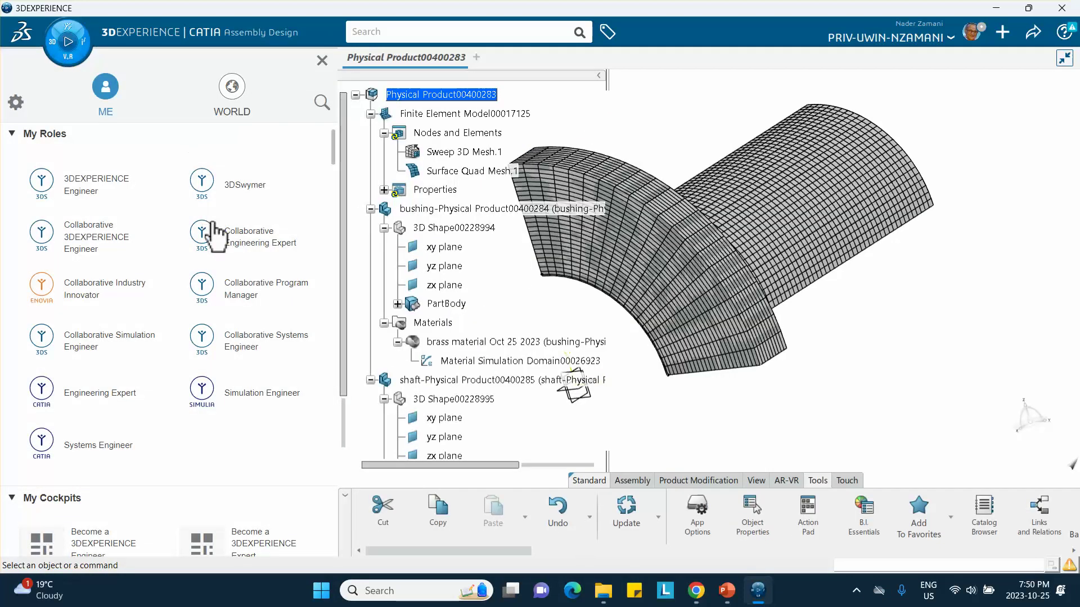
scroll(241, 377, down, 3)
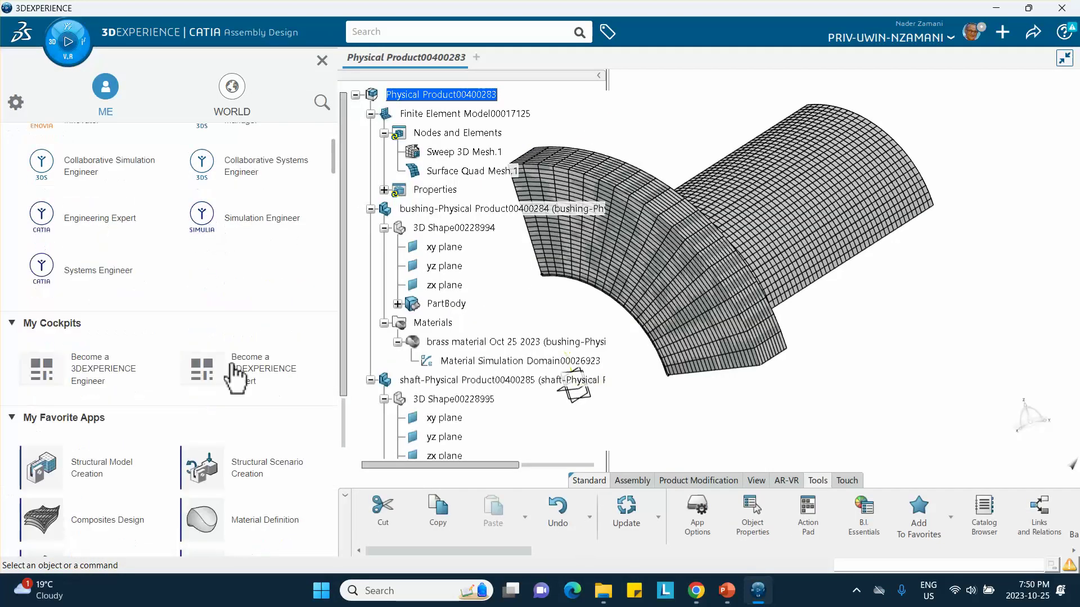
click(270, 472)
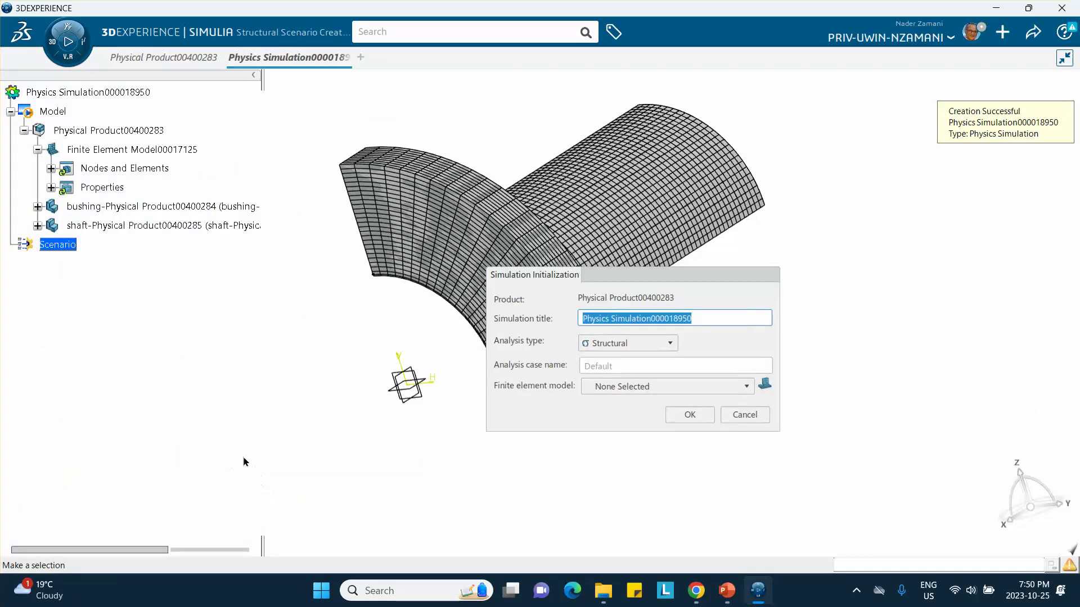
- Initialize the structural simulation with Finite Element Model00017125 as its finite element model
click(618, 386)
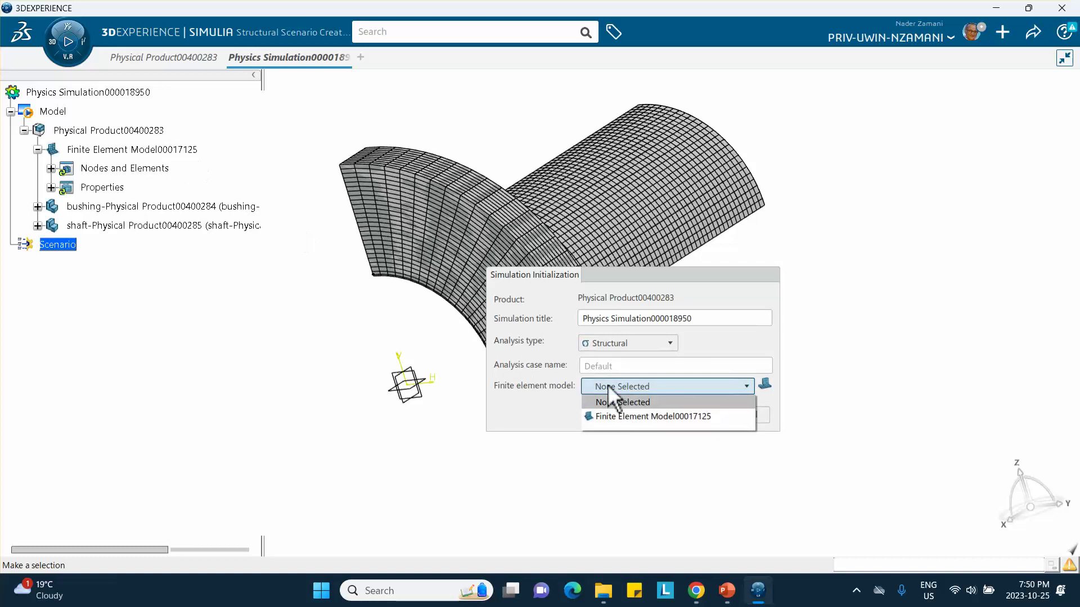
click(658, 417)
click(700, 414)
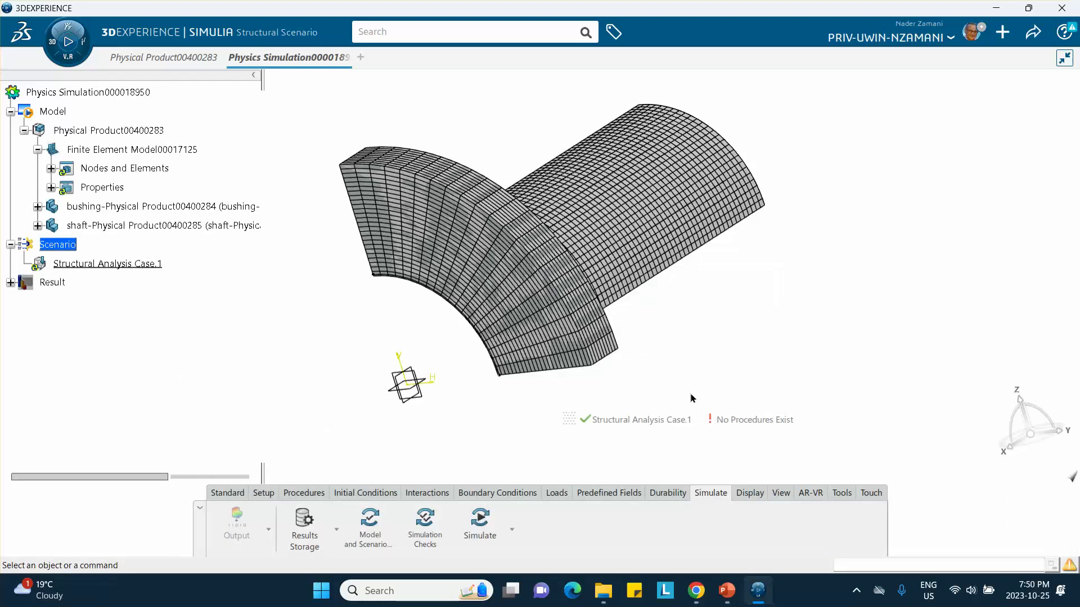
- Add a Static Step to the structural analysis case with an initial time increment of 0.1 s
click(305, 493)
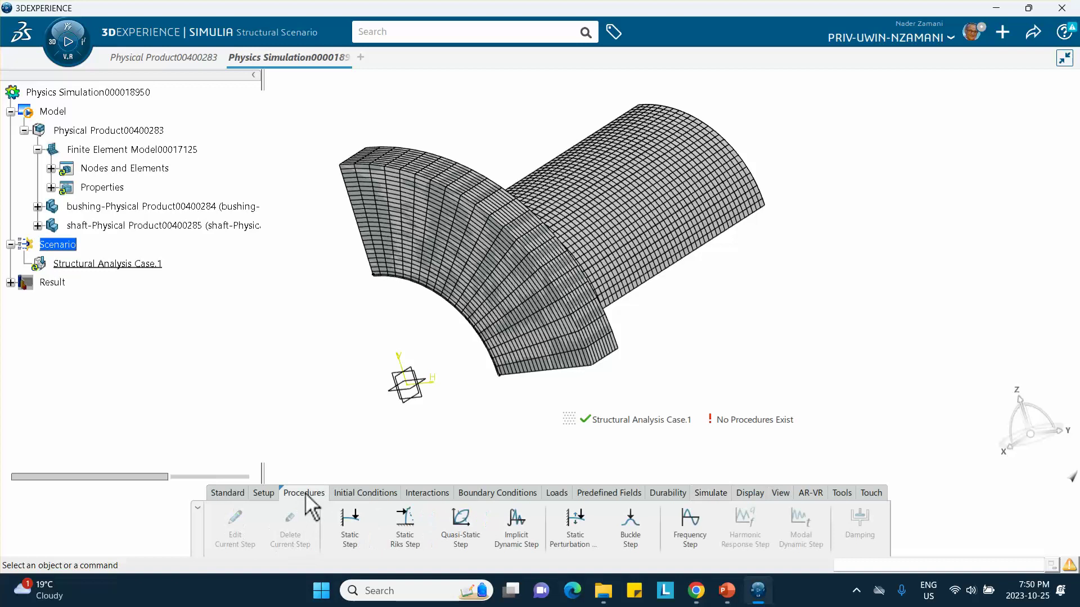
click(358, 530)
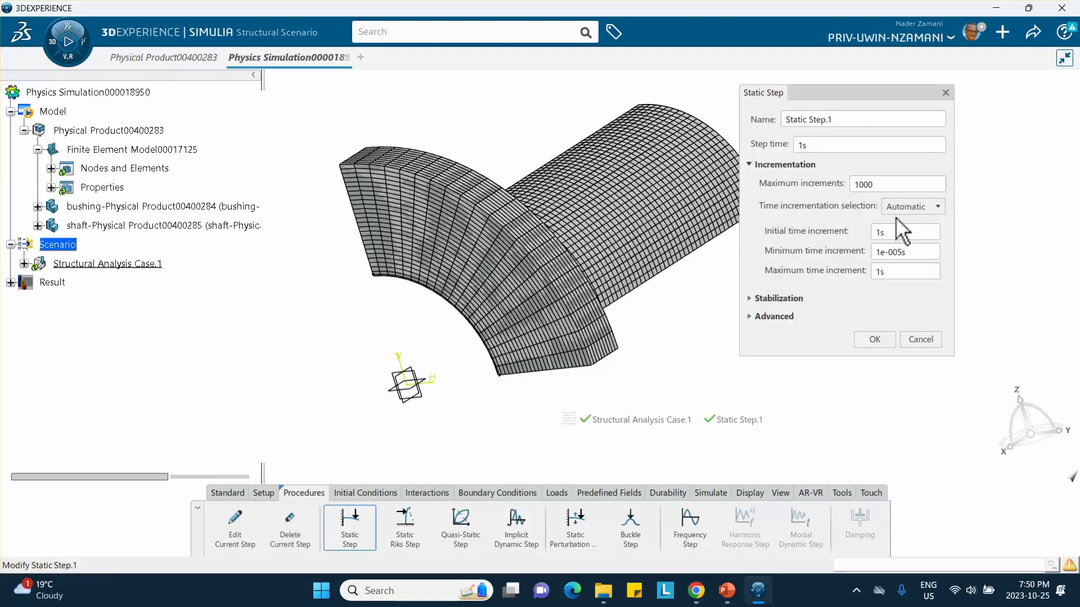
click(892, 232)
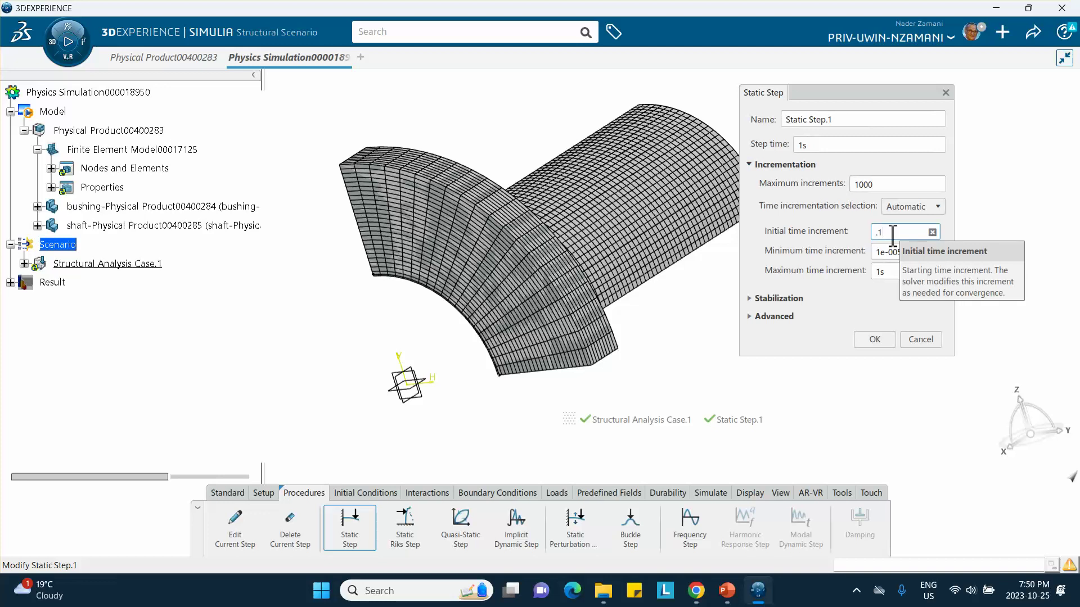
click(876, 338)
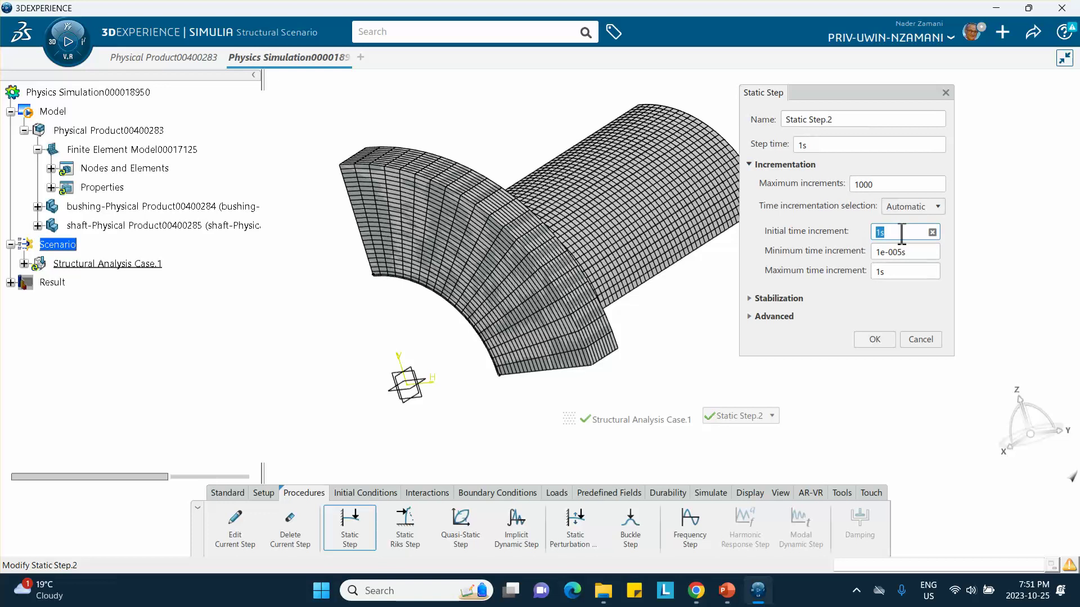
key(Tab)
click(922, 299)
click(875, 363)
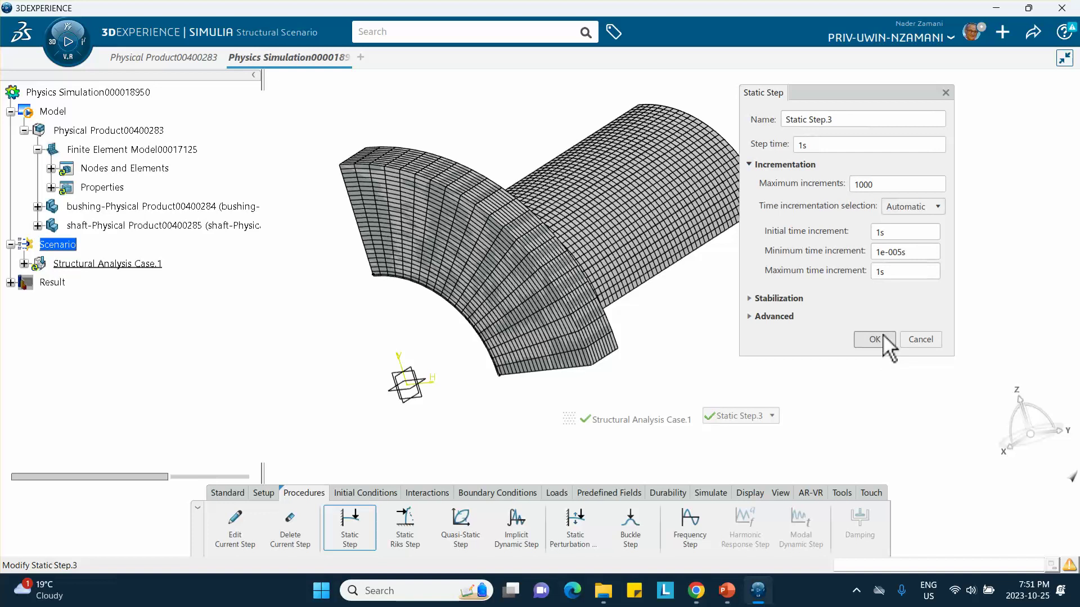
click(24, 264)
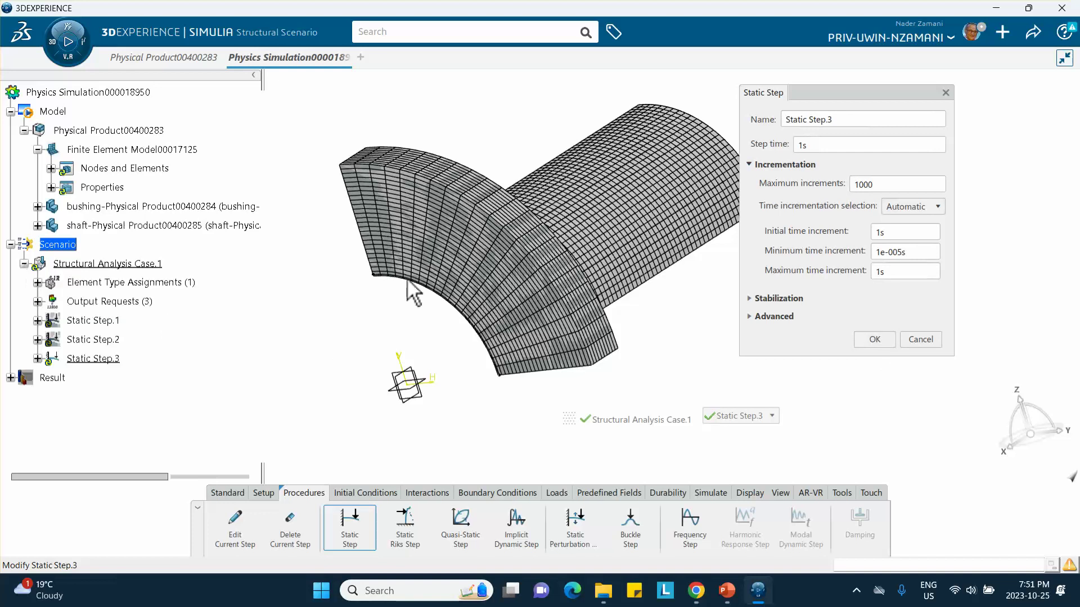
click(914, 339)
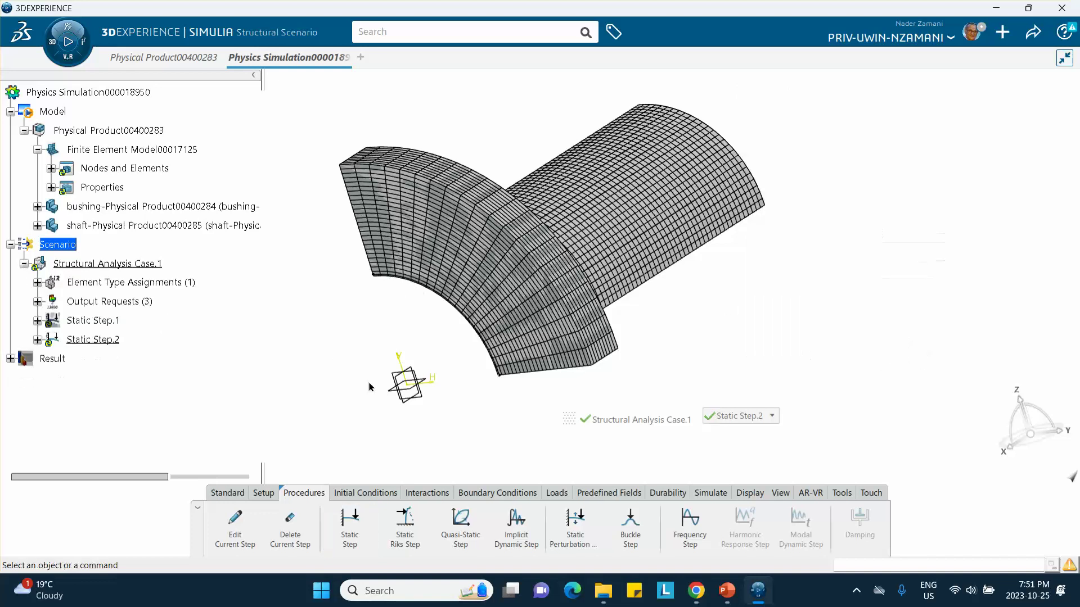
right_click(96, 339)
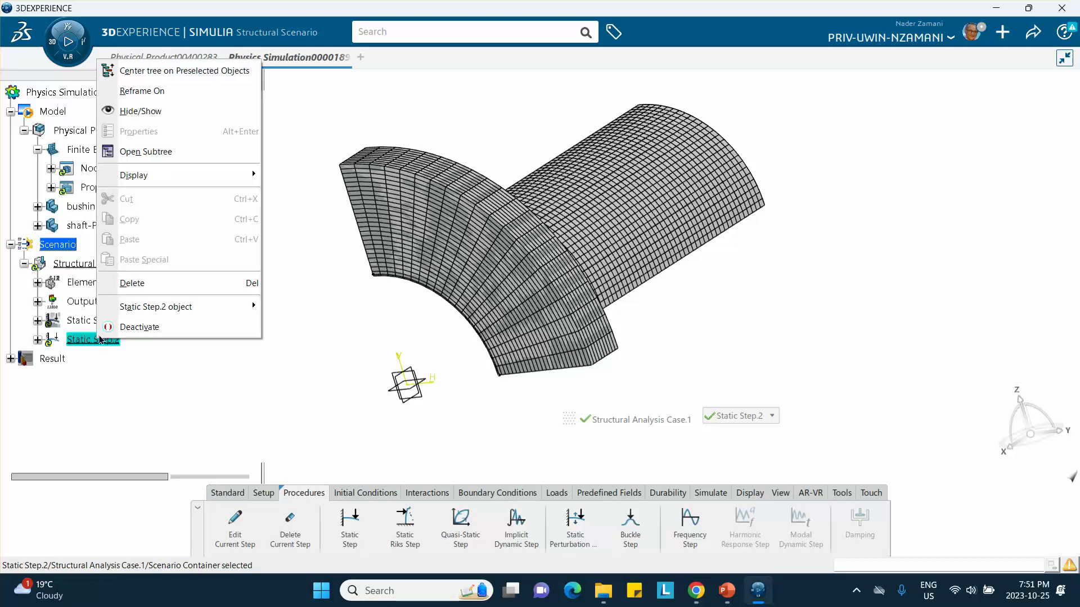
click(163, 282)
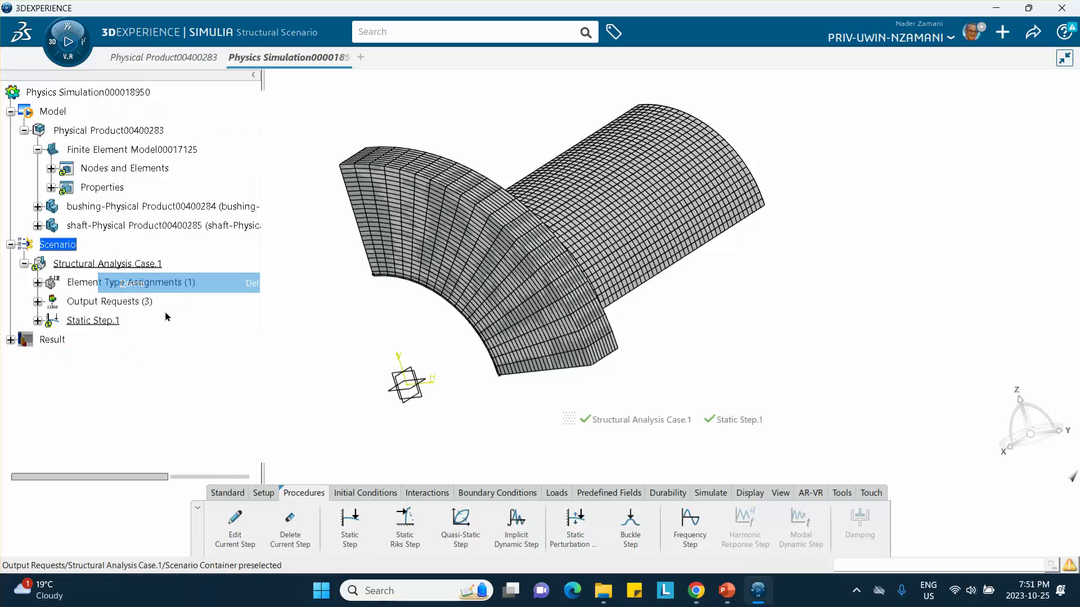
- Reopen Static Step.1 to check its time incrementation settings and close it
click(37, 321)
double_click(94, 323)
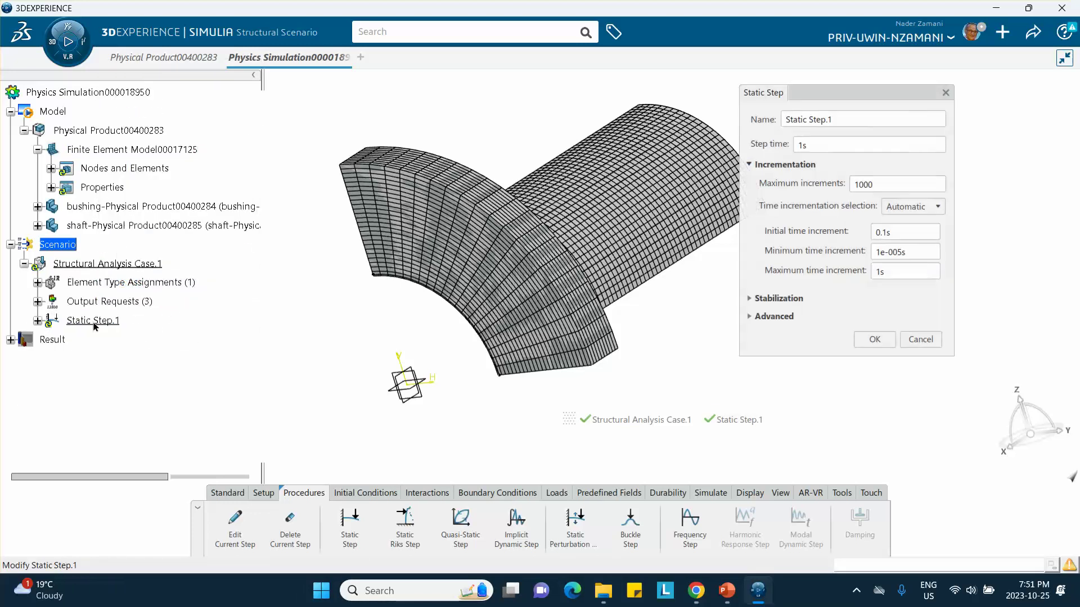
click(875, 336)
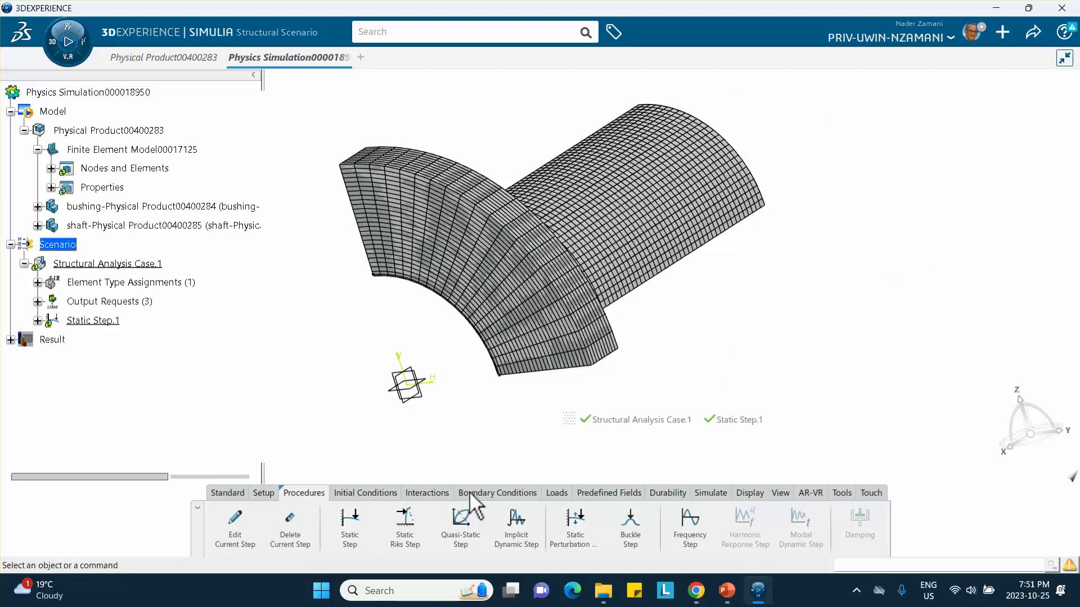
- Apply a planar symmetry boundary condition to the bushing's lower cut face
mouse_move(473, 491)
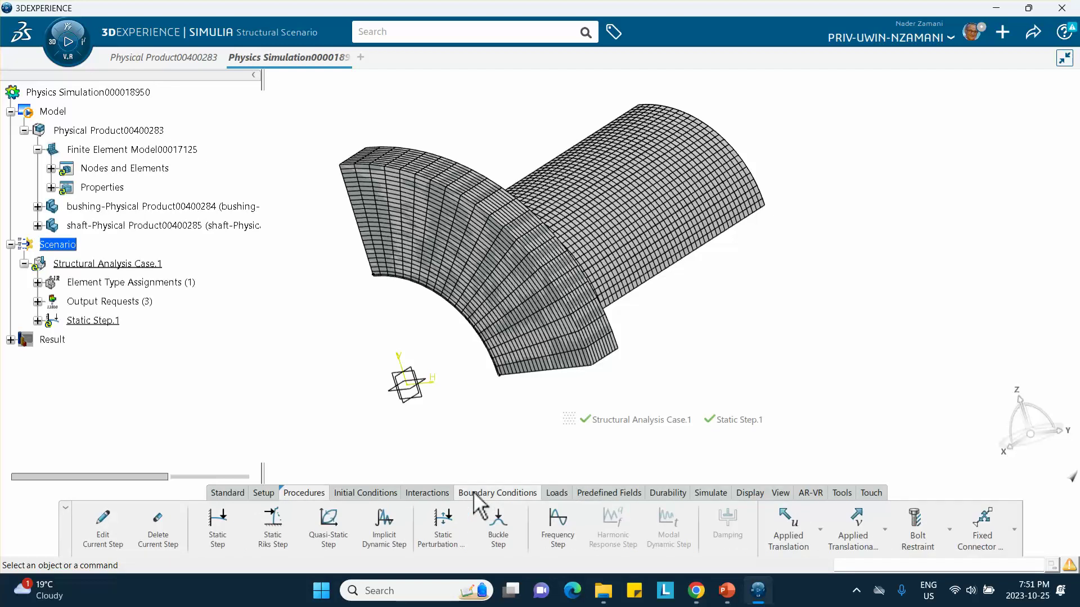
click(820, 530)
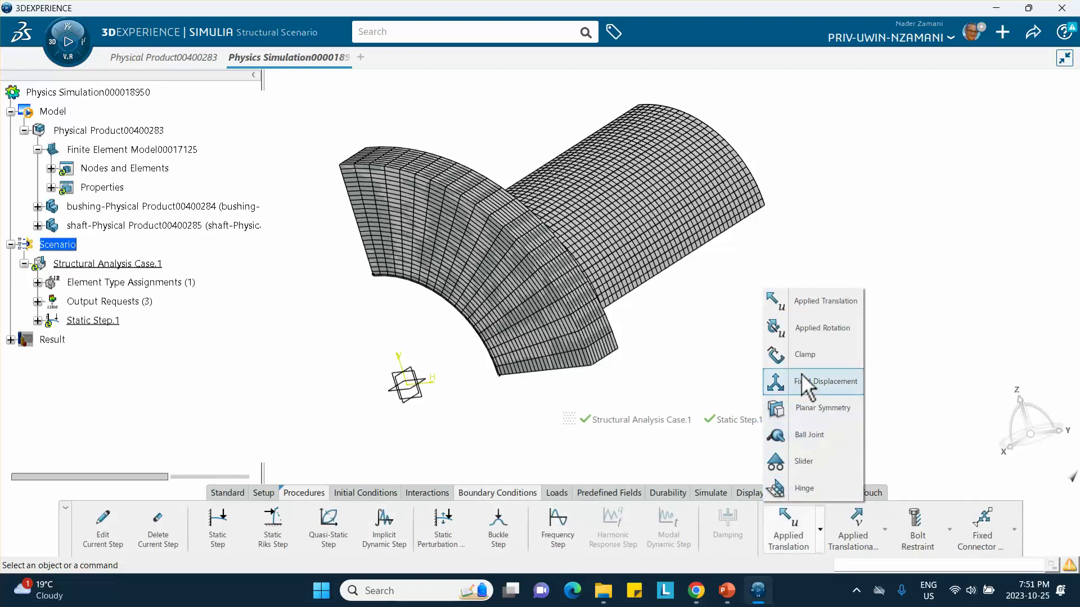
click(810, 419)
middle_drag(613, 387, 571, 296)
click(571, 297)
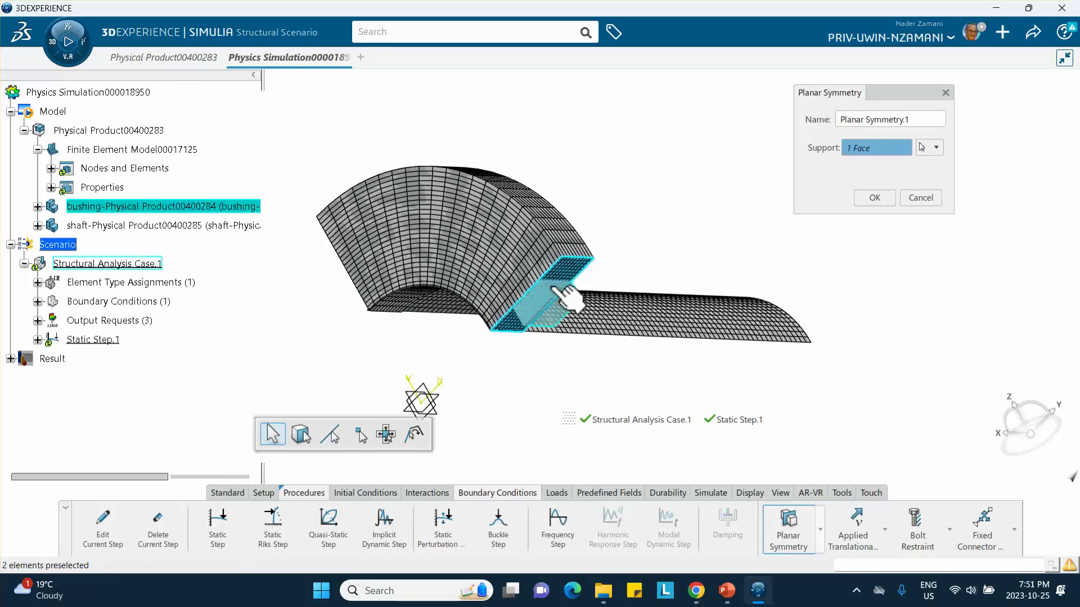
click(880, 201)
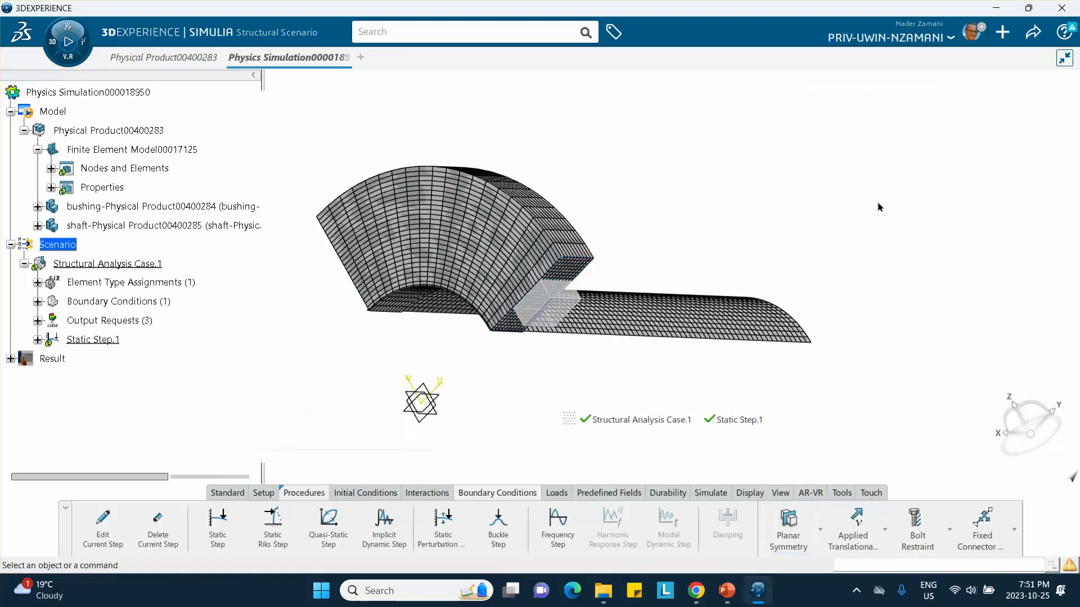
- Apply a planar symmetry boundary condition to the bushing's flat end face, opposite the side where the shaft protrudes
click(787, 532)
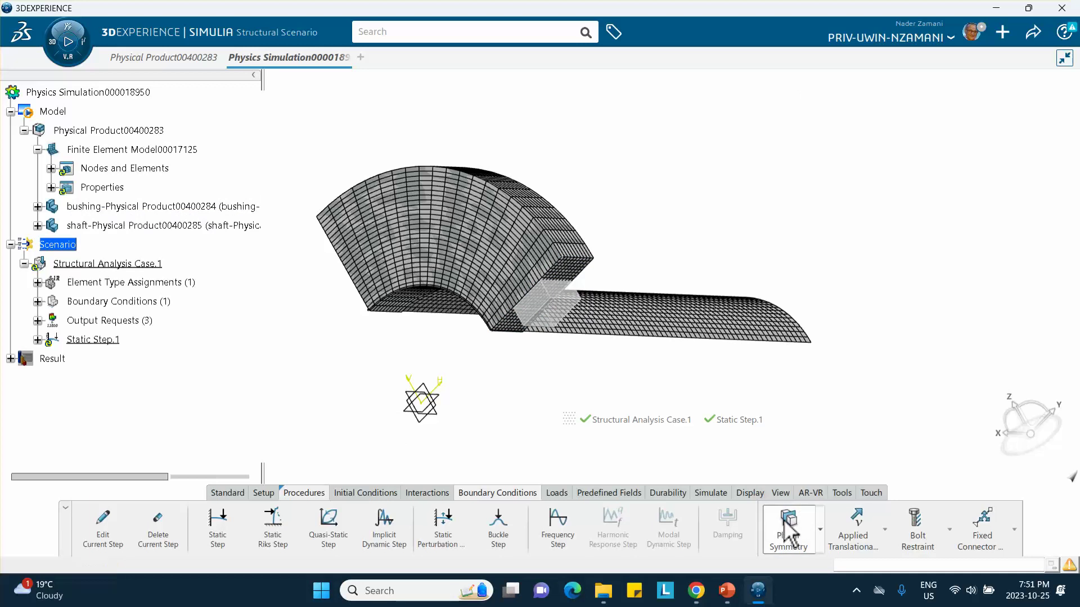
click(475, 250)
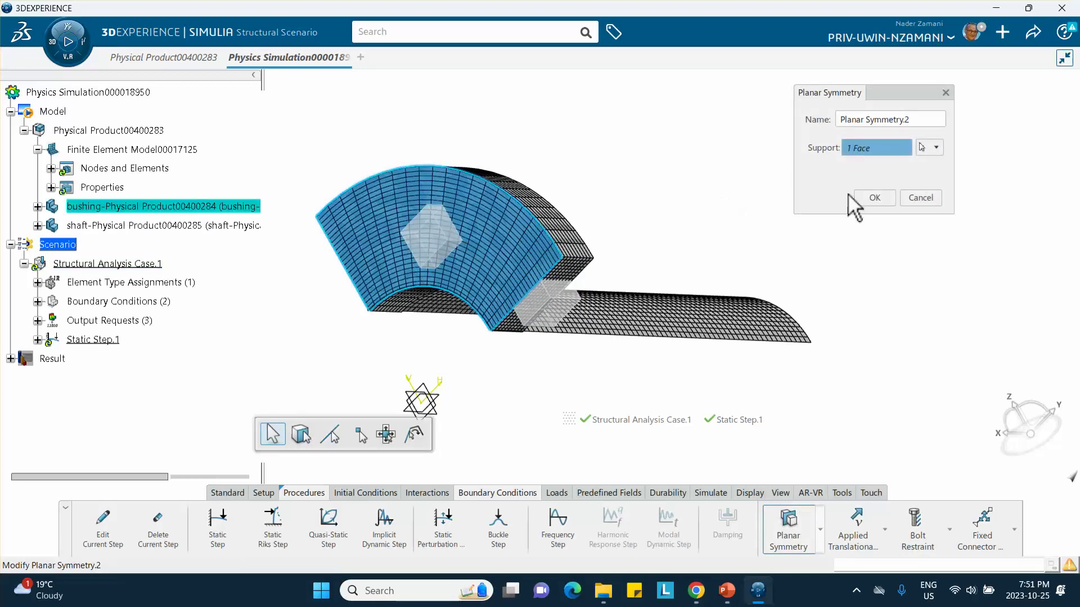
click(874, 198)
- Apply a planar symmetry boundary condition to the bushing's other cut face, at the upper end of its arc
middle_drag(687, 193, 753, 236)
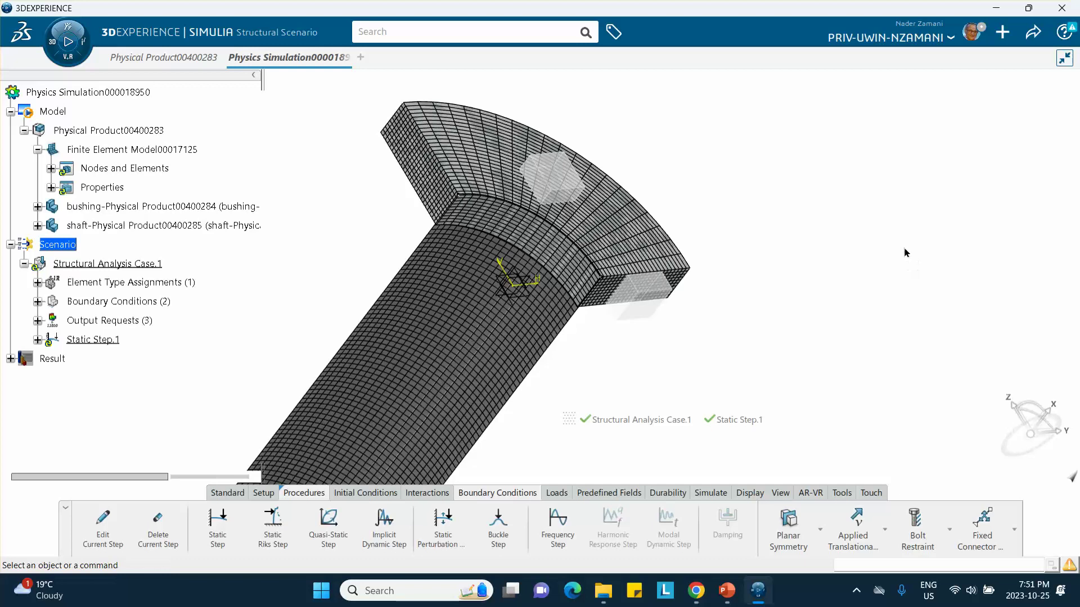
click(787, 528)
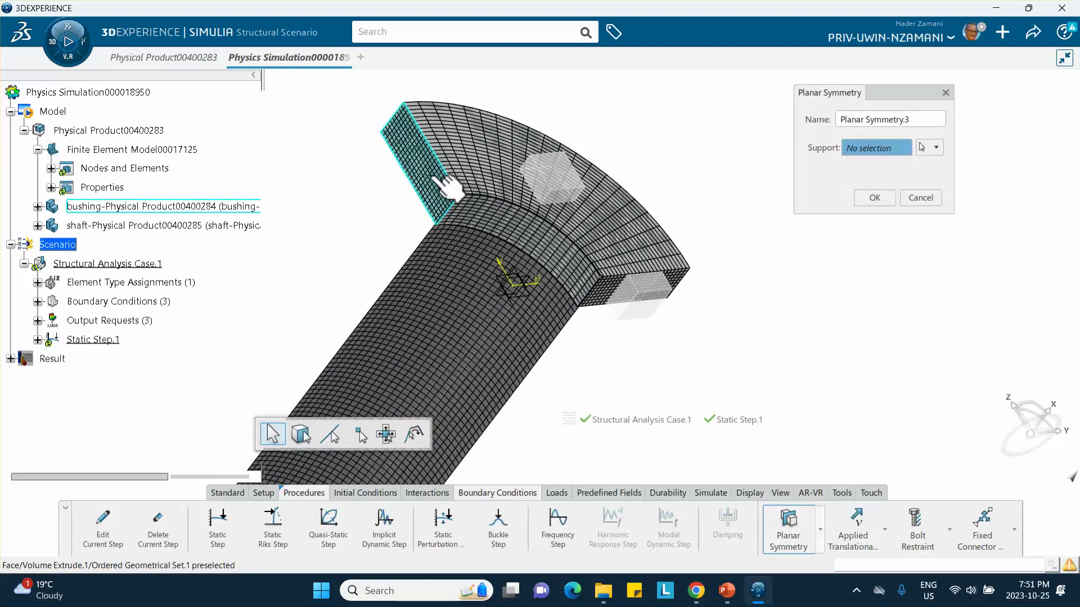
click(438, 180)
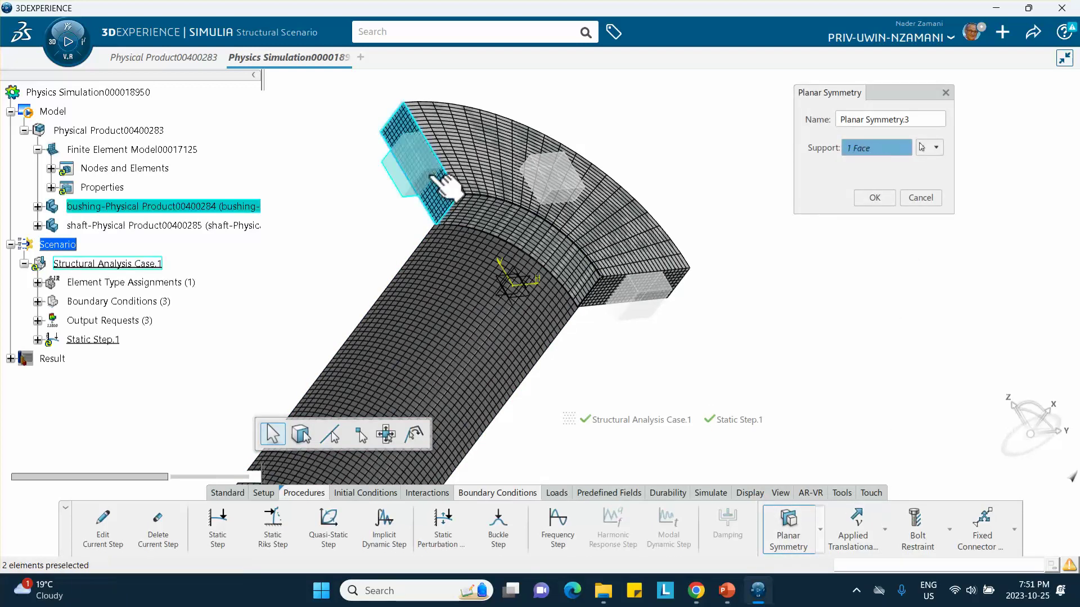
click(875, 197)
- Start a fixed displacement boundary condition with the shaft's lower straight edge as its support
middle_drag(738, 170, 644, 340)
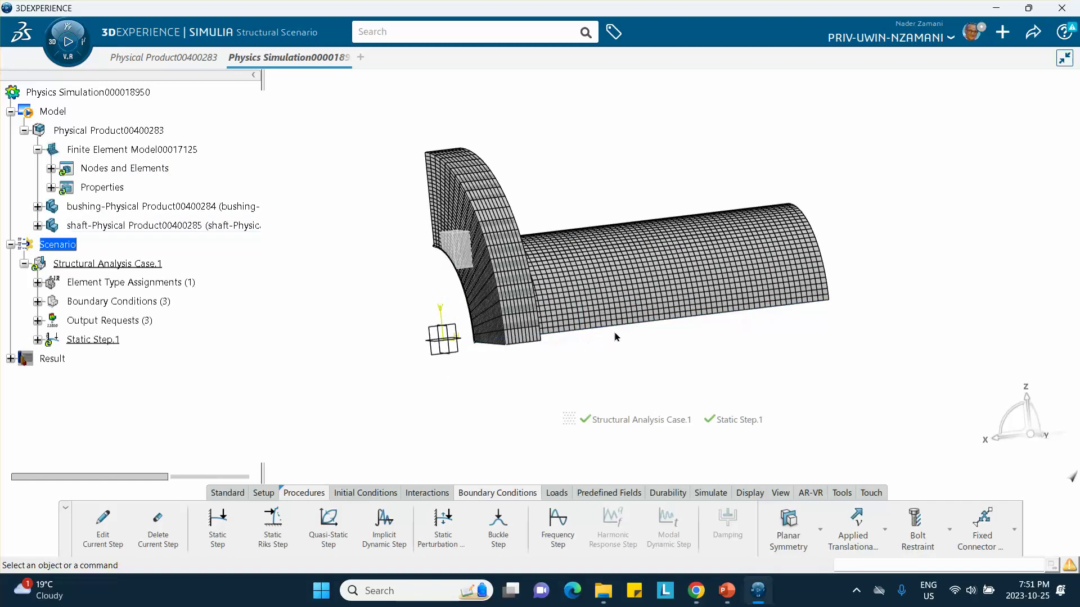
middle_drag(813, 413, 770, 397)
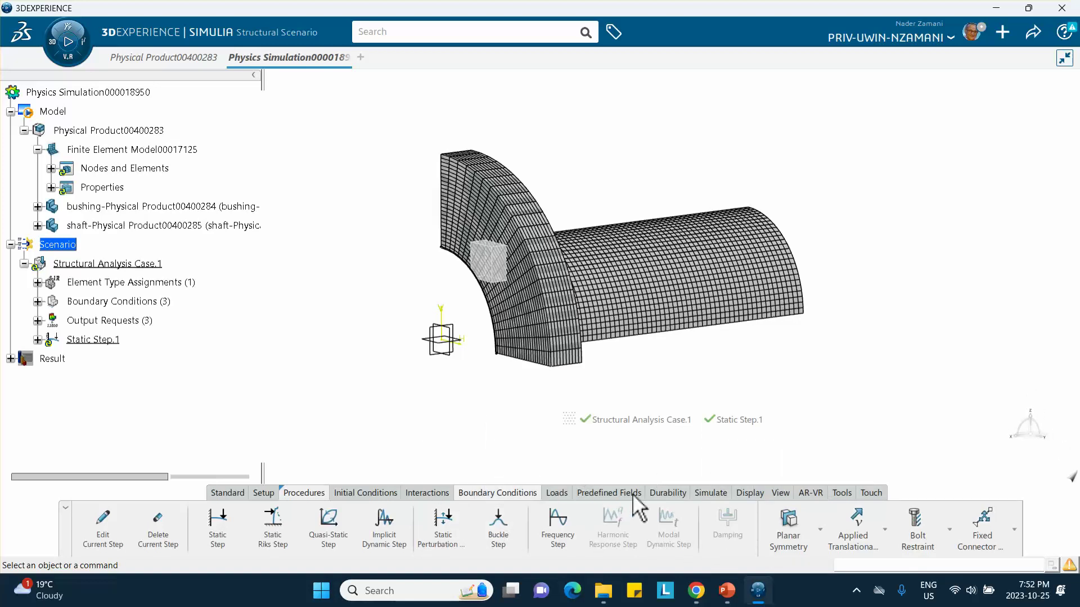
click(820, 530)
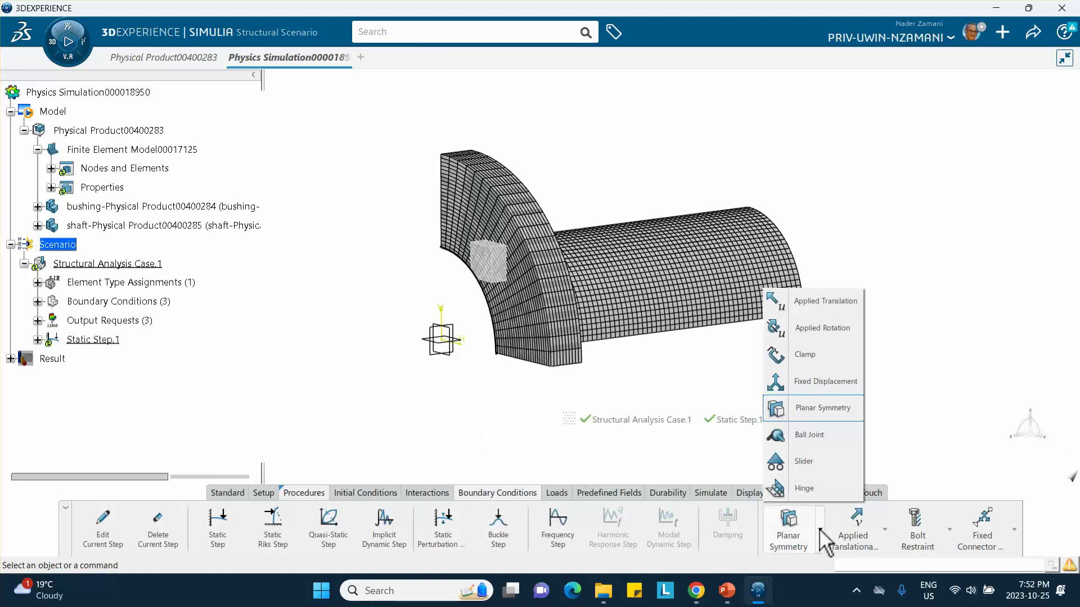
click(804, 382)
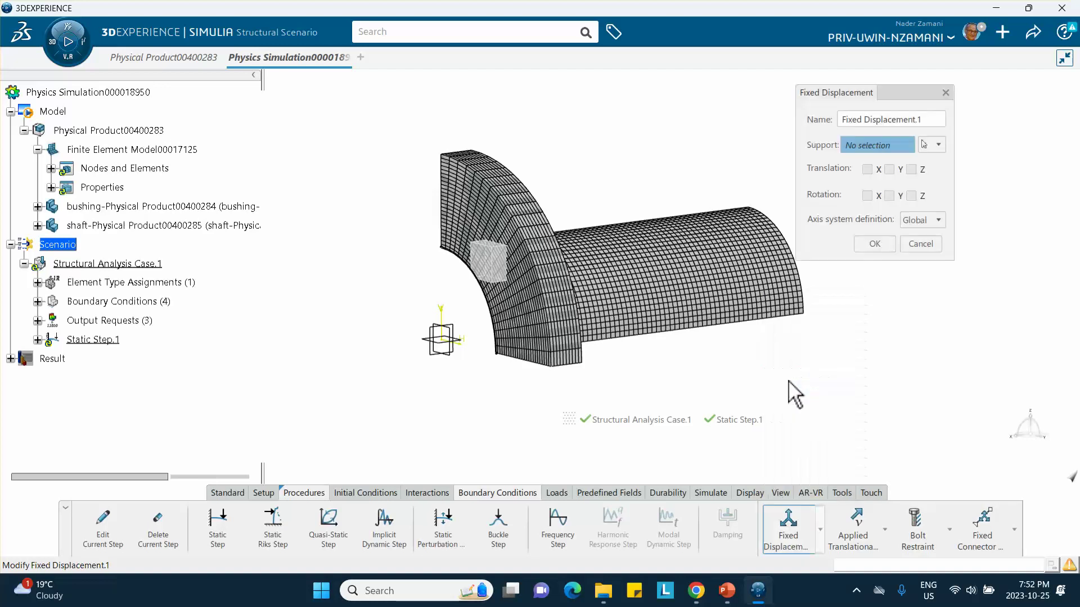
click(650, 339)
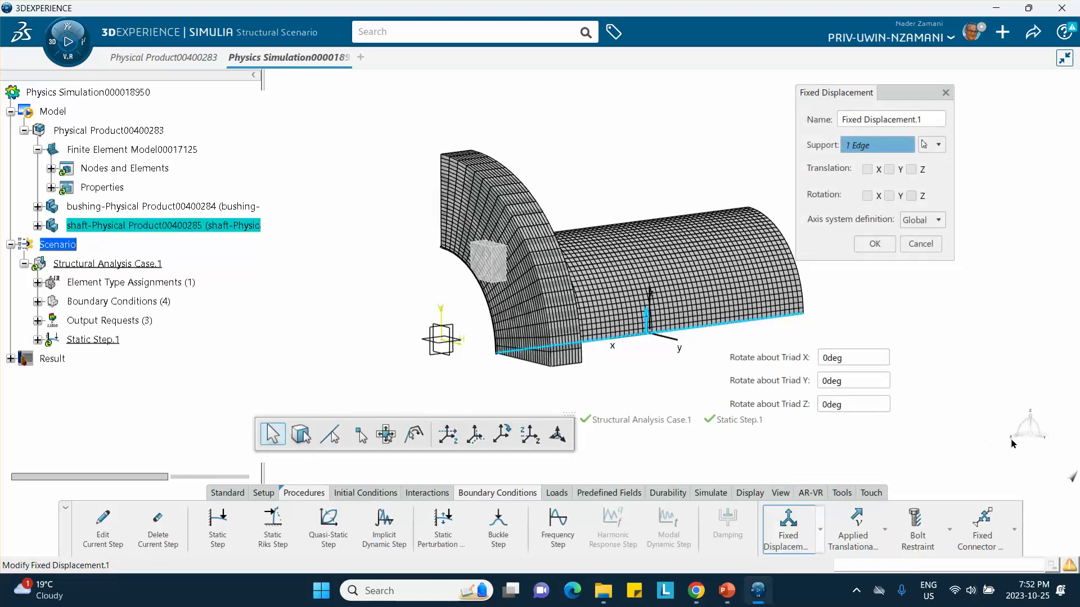
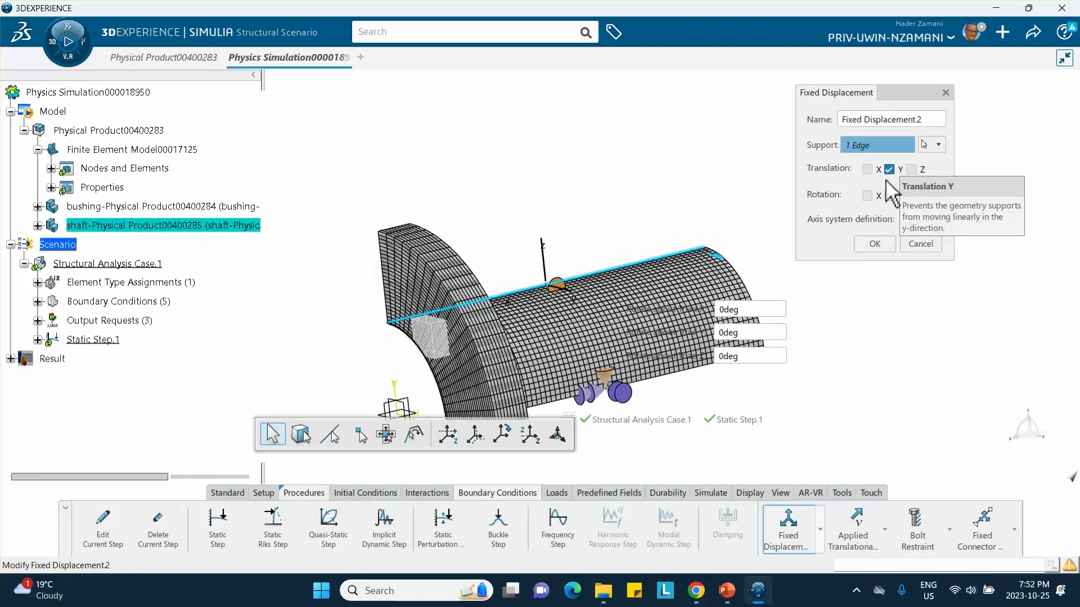
- Complete the fixed displacement on the shaft's upper straight edge by also restraining rotation about X and Z
click(866, 196)
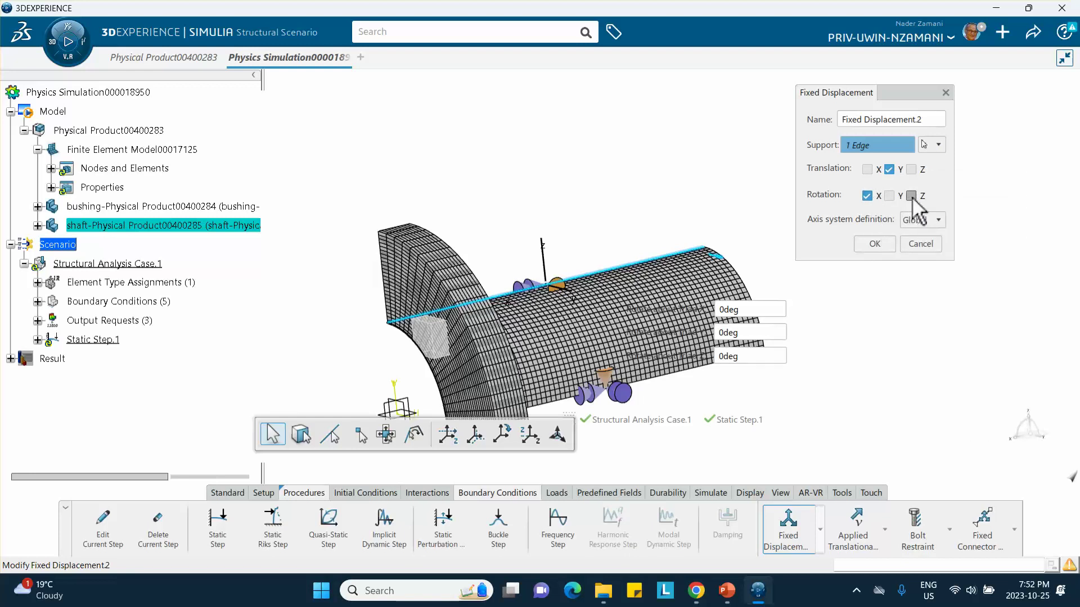
click(911, 195)
click(880, 246)
middle_drag(631, 253, 552, 280)
right_click(522, 272)
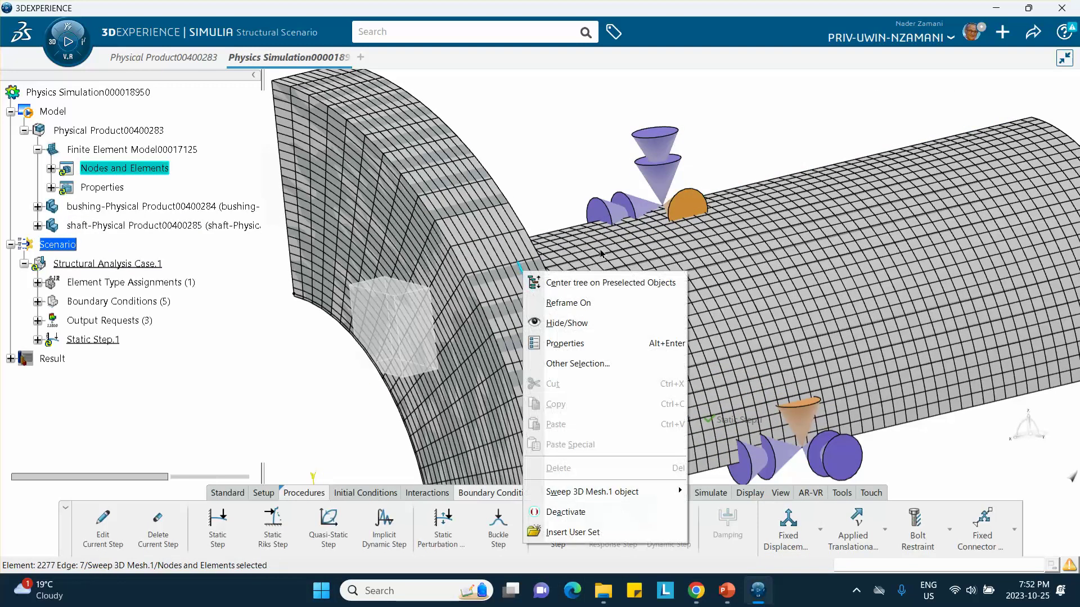
click(555, 189)
middle_drag(555, 189, 311, 347)
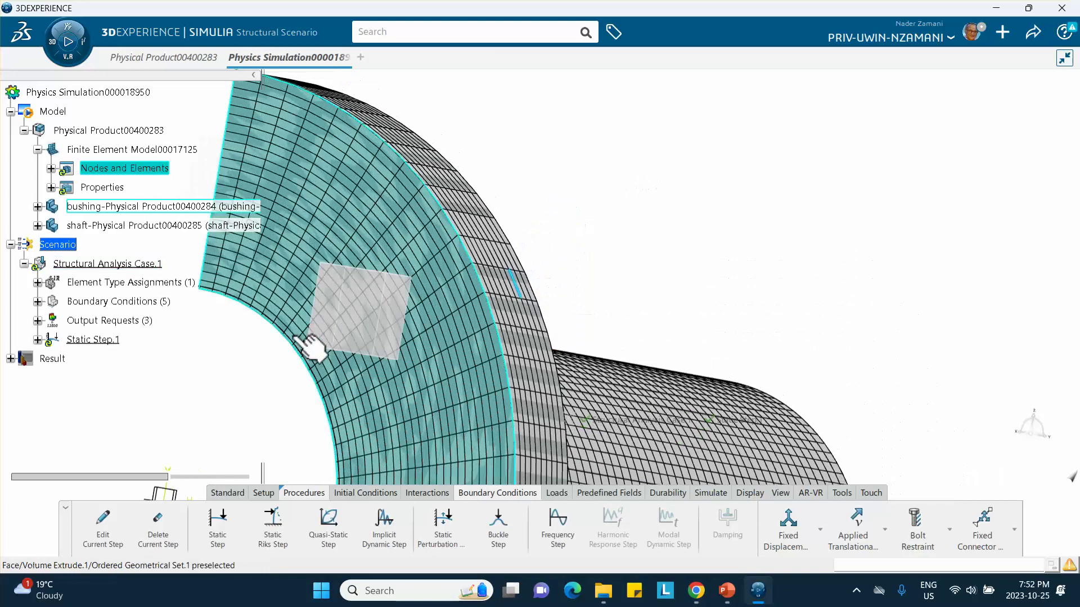
click(415, 387)
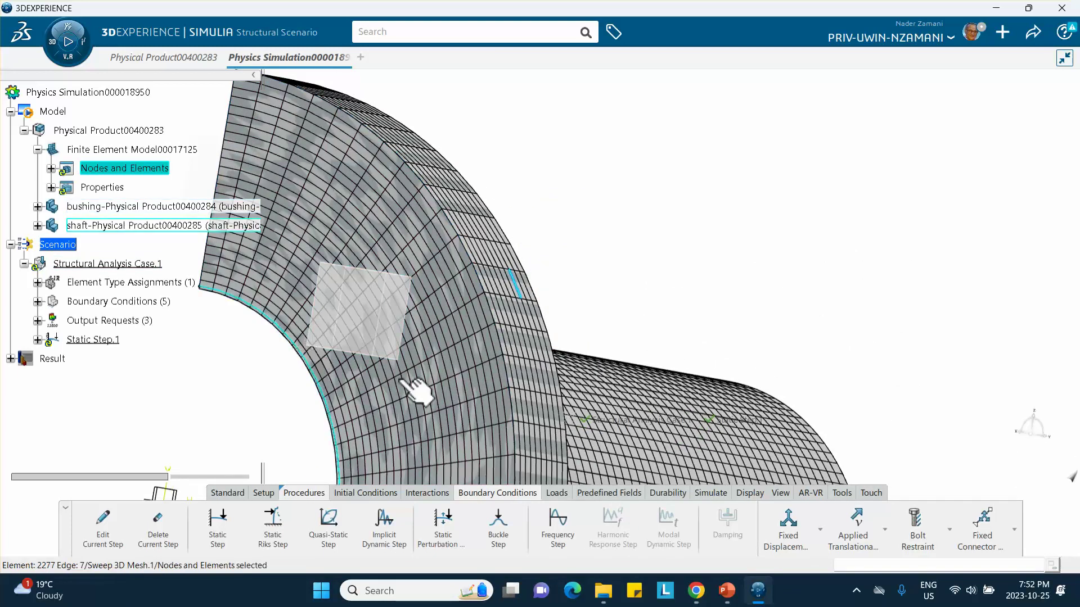
click(788, 528)
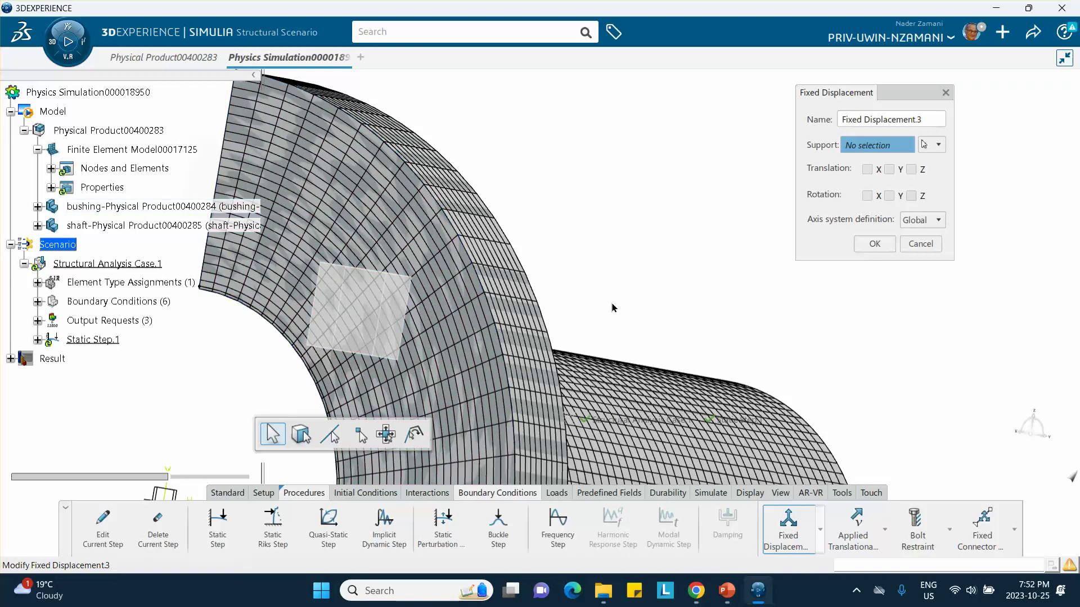
click(921, 241)
- Hide all FE models through the Visibility Manager to expose the bare bushing and shaft geometry
right_click(722, 206)
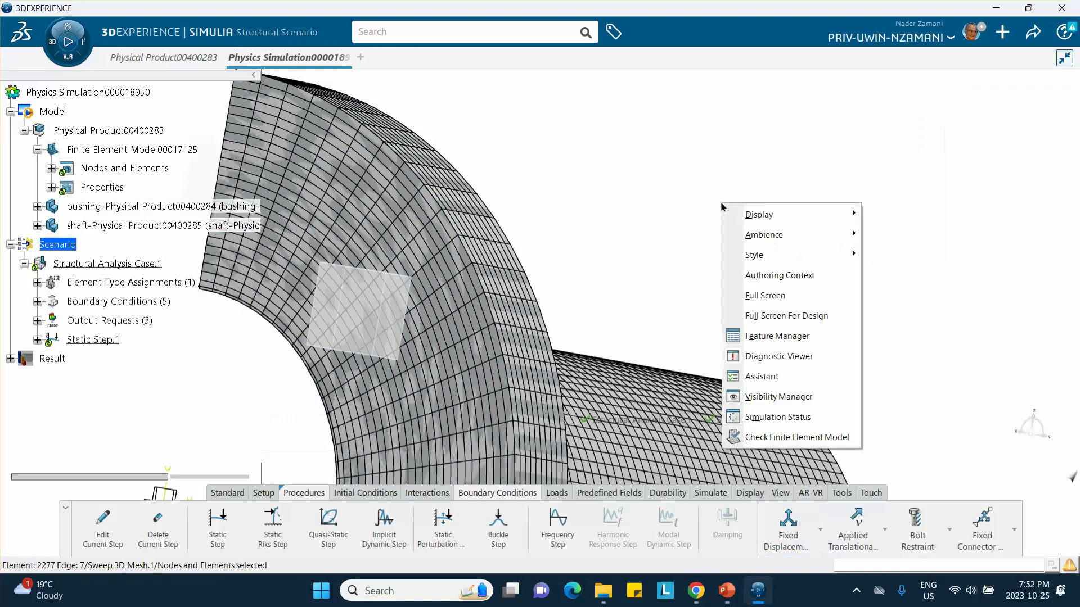
click(776, 398)
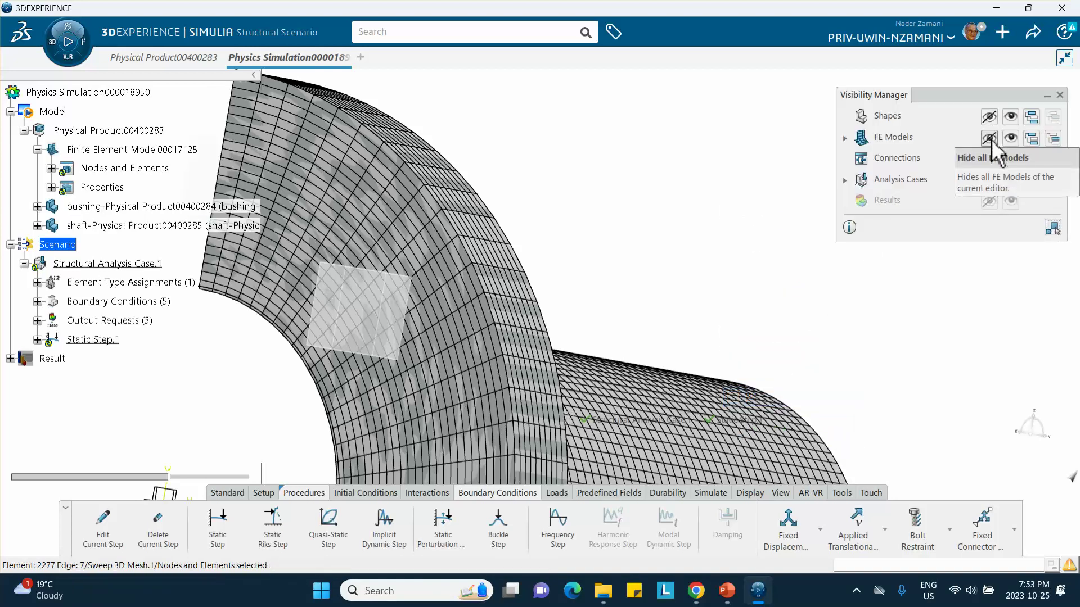
click(990, 138)
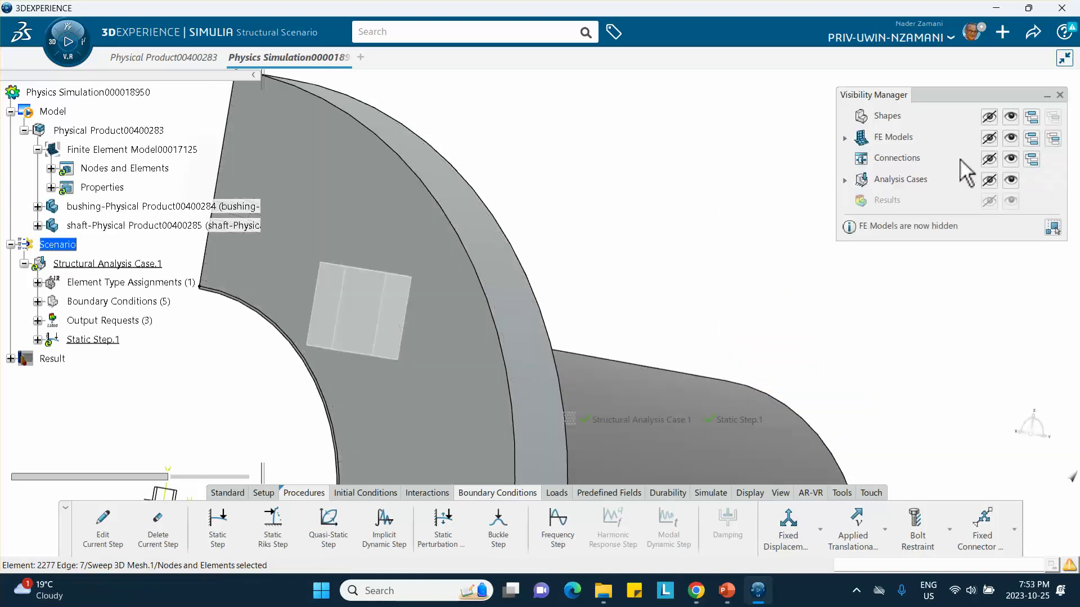
click(306, 354)
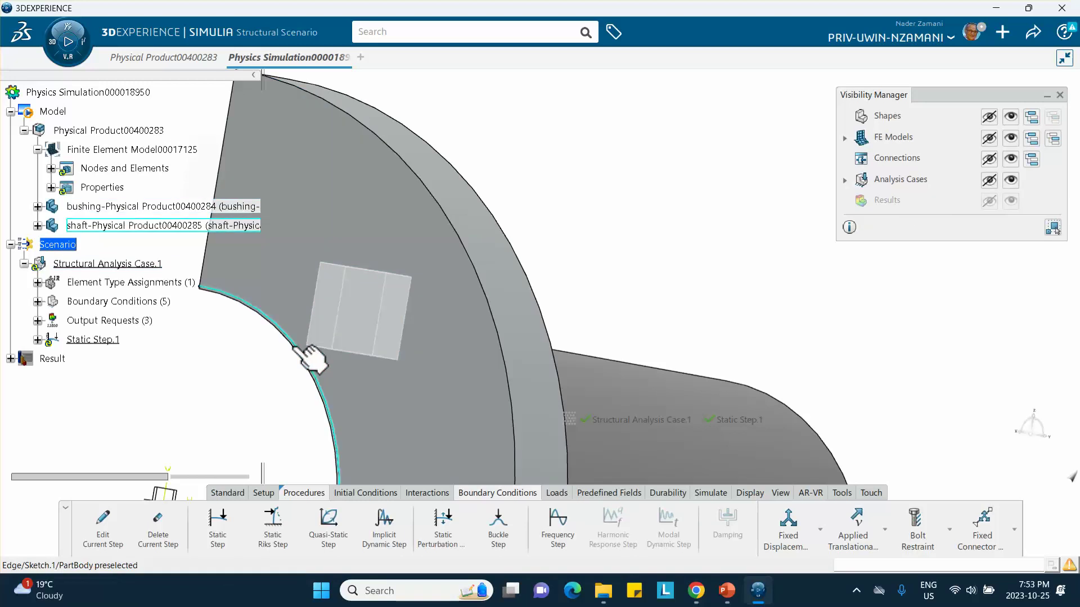
- Start another fixed displacement and hide the bushing geometry and overlapping curves around the shaft's bushing-side end
click(790, 528)
middle_drag(605, 305, 539, 315)
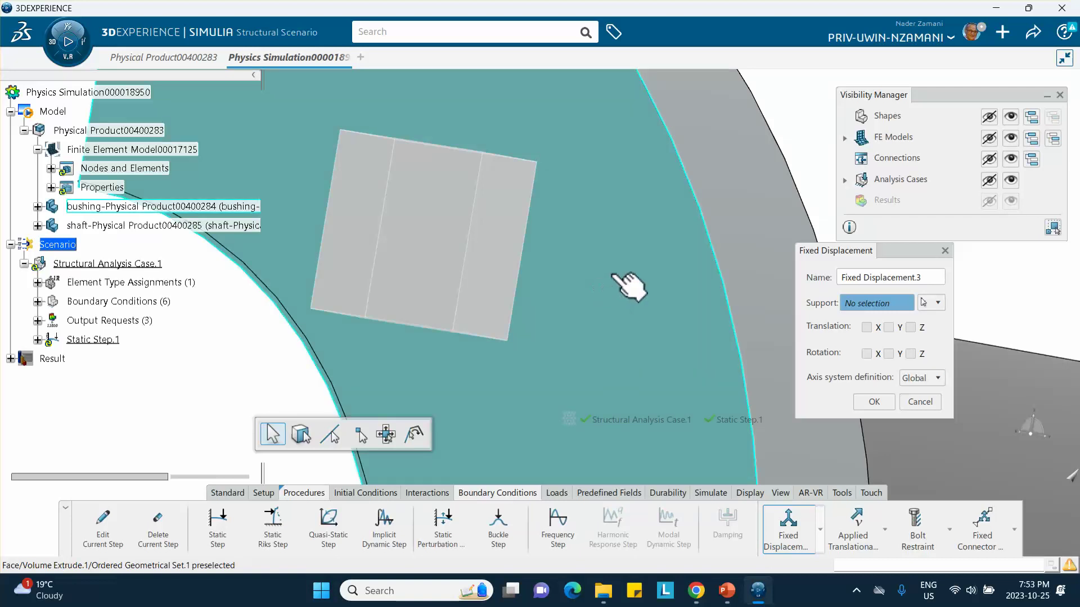
right_click(629, 287)
click(647, 301)
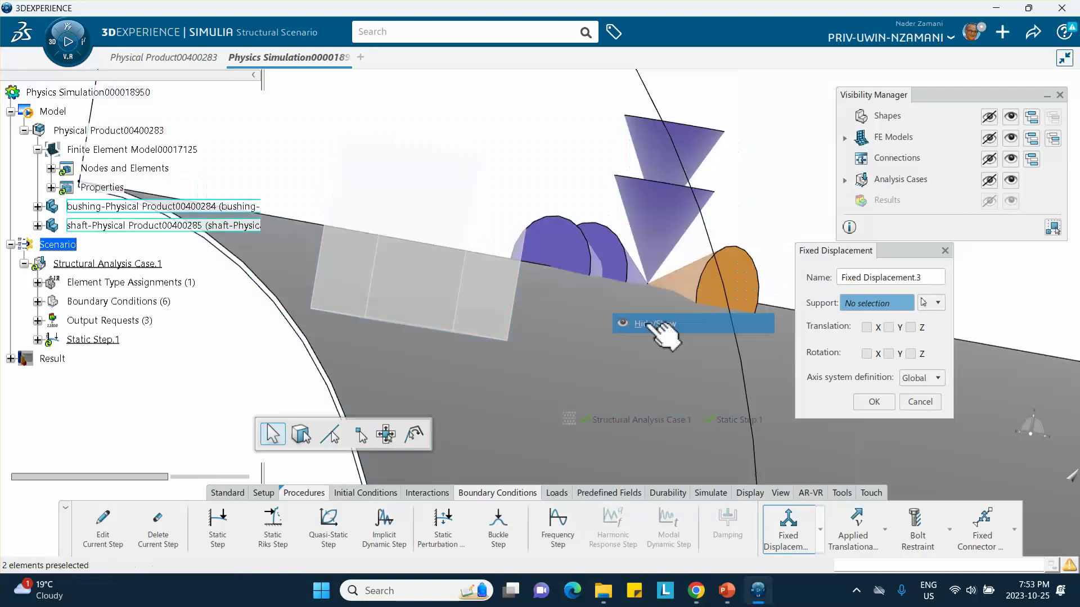
right_click(301, 342)
click(326, 386)
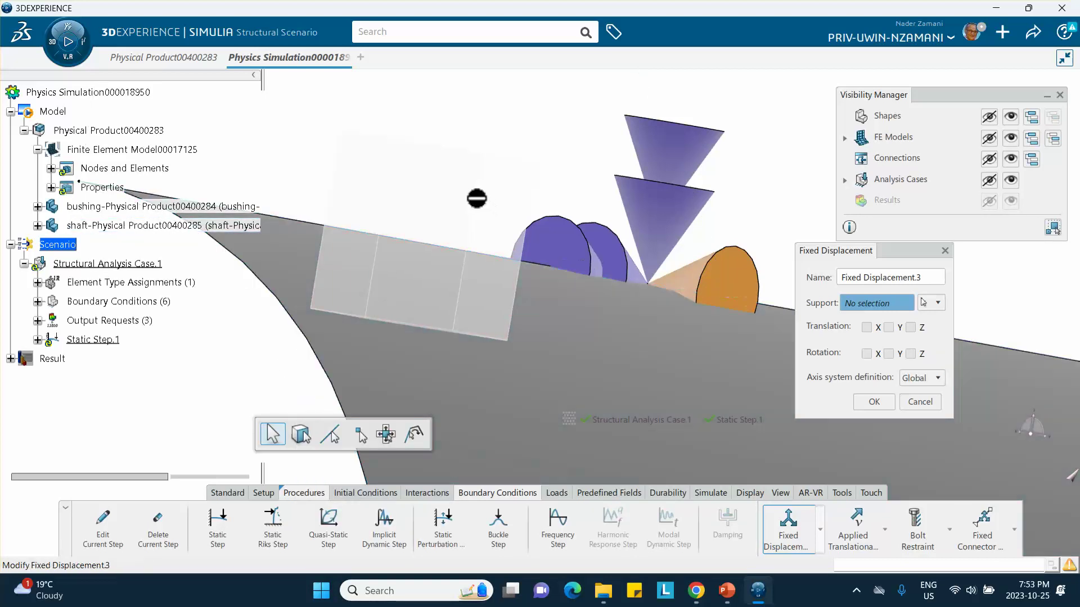
middle_drag(474, 231, 547, 284)
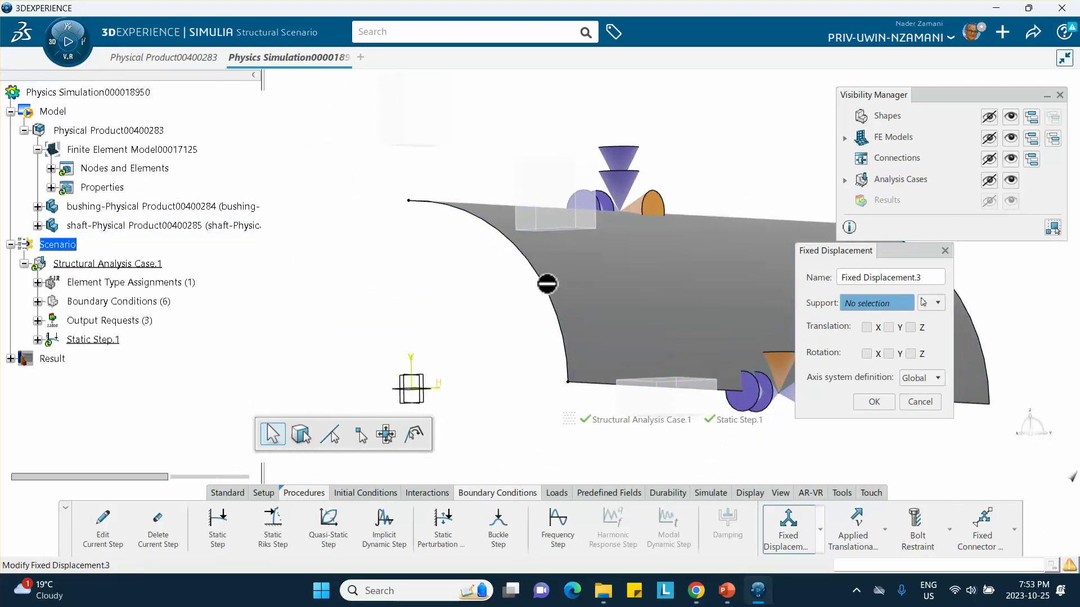
right_click(546, 289)
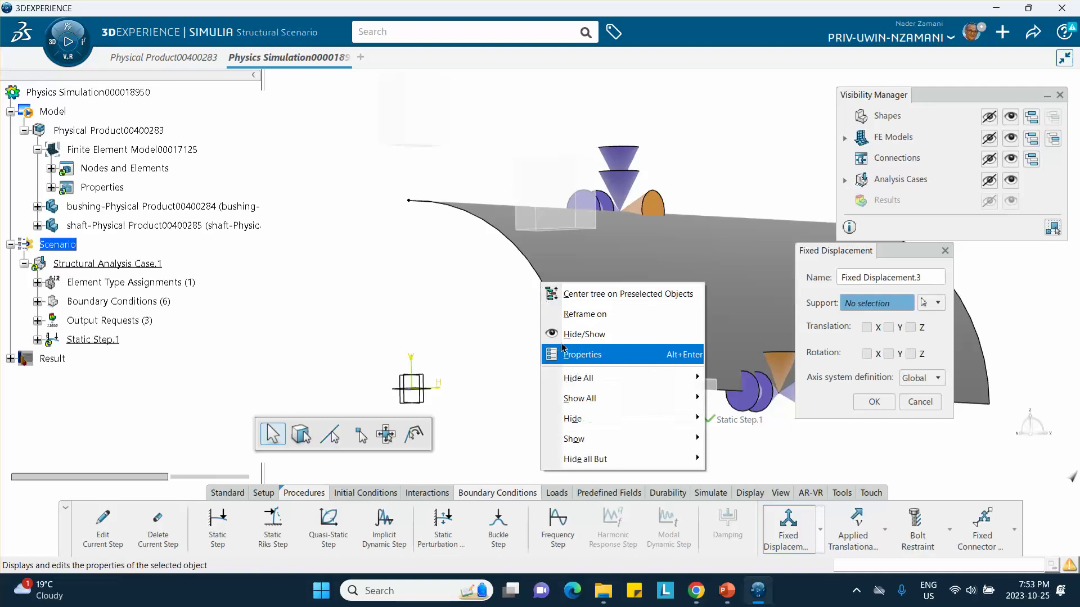
click(562, 334)
- Apply the fixed displacement to the shaft's curved edge at the bushing end, restraining X translation and rotation about Y and Z
click(543, 271)
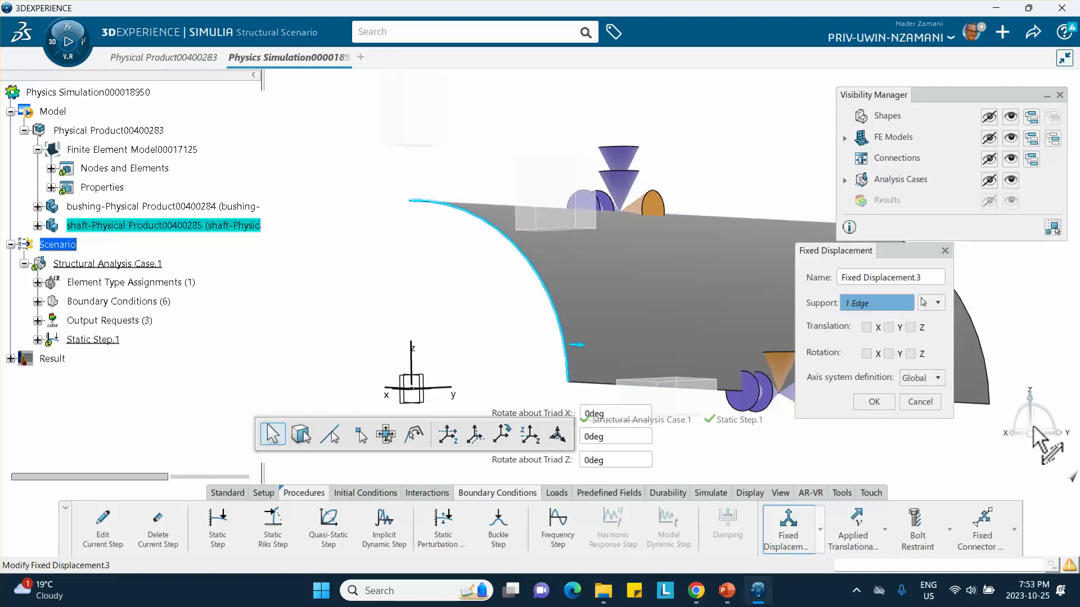
drag(1027, 377, 1015, 371)
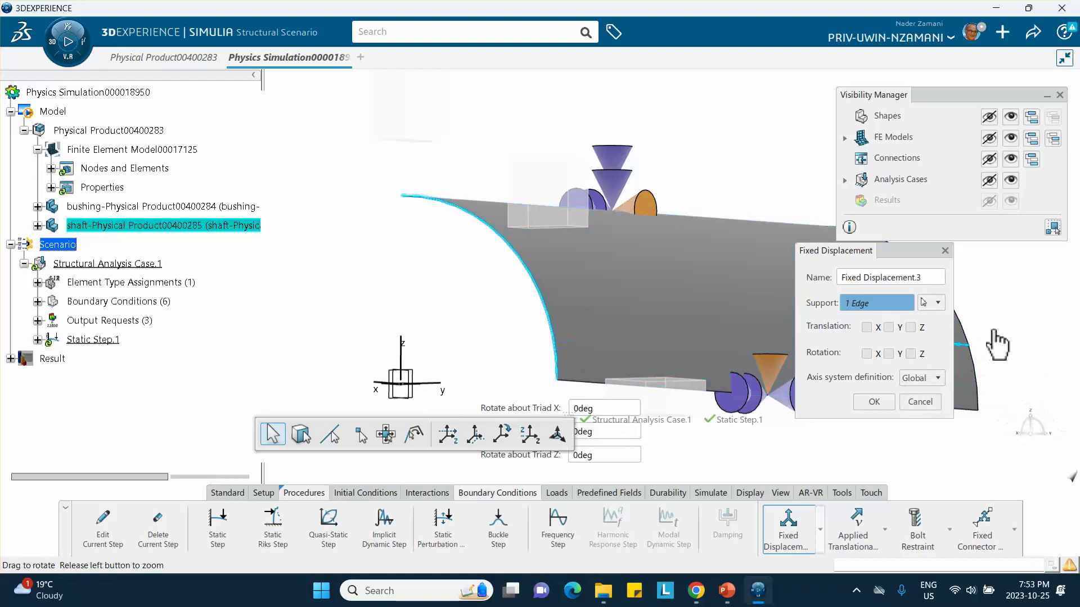
middle_drag(450, 333, 206, 345)
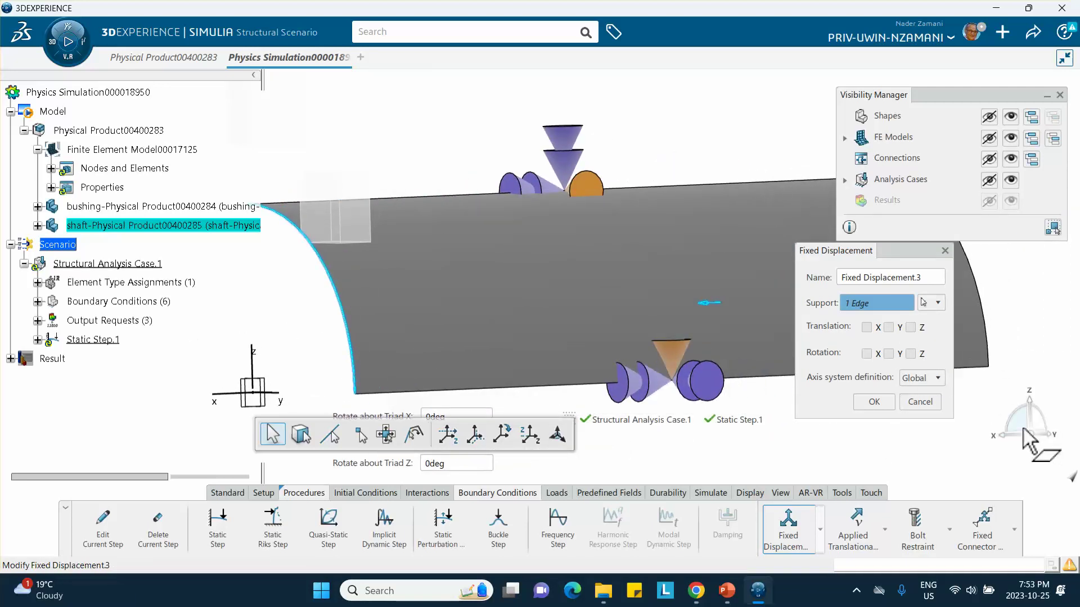
click(866, 327)
click(889, 353)
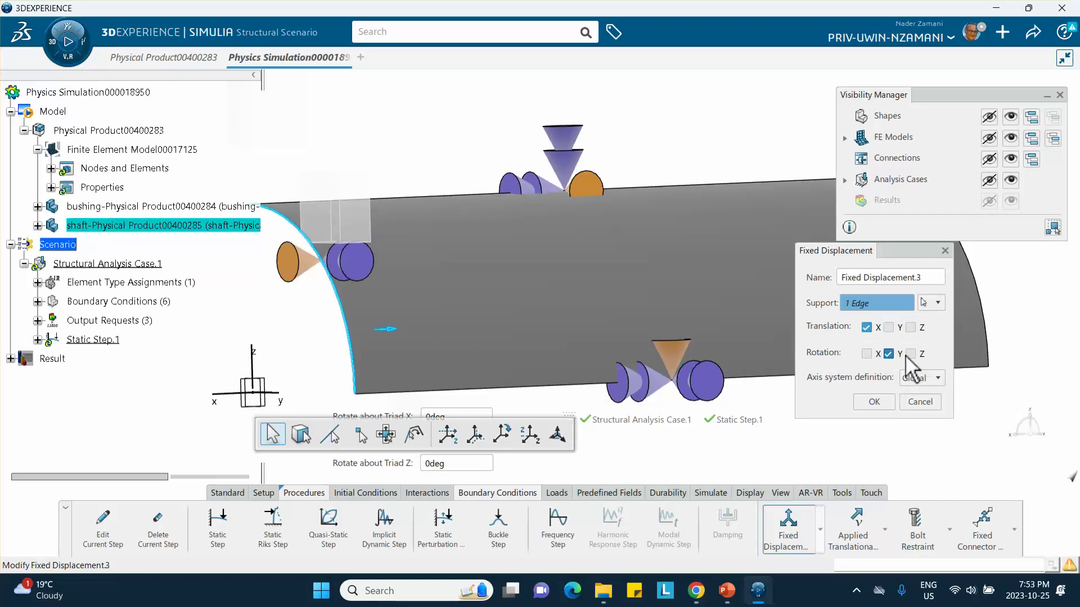
click(911, 353)
click(874, 403)
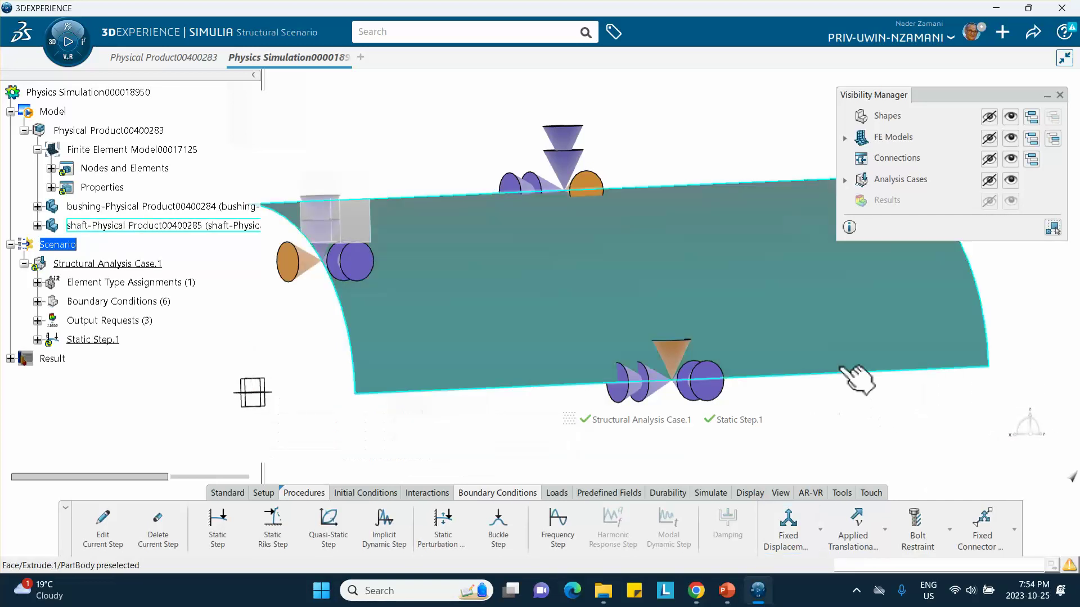
scroll(842, 409, down, 2)
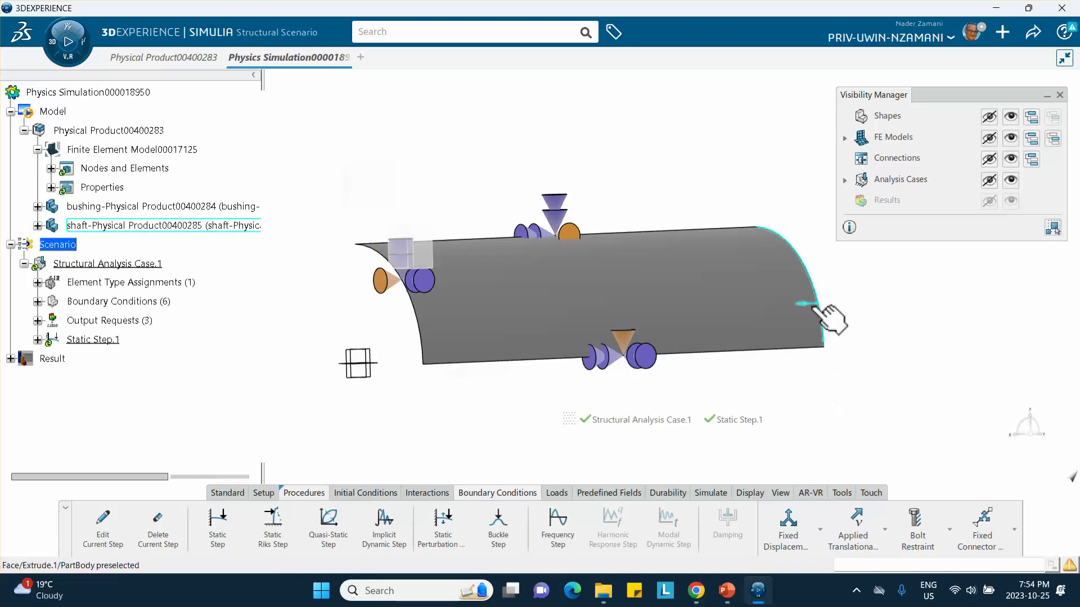
click(787, 522)
middle_drag(714, 274, 683, 298)
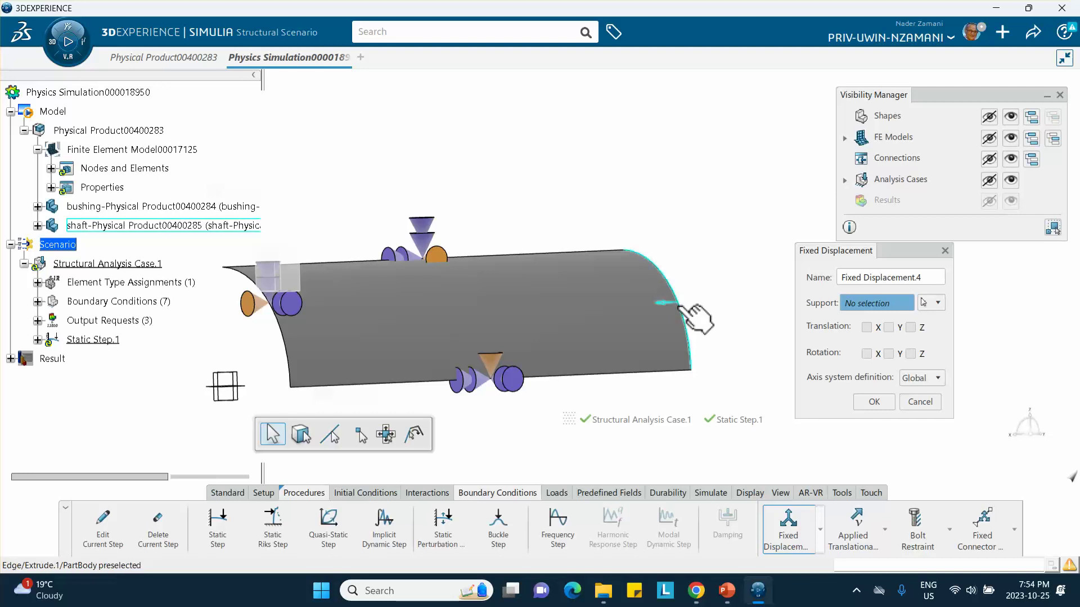
click(682, 302)
click(866, 327)
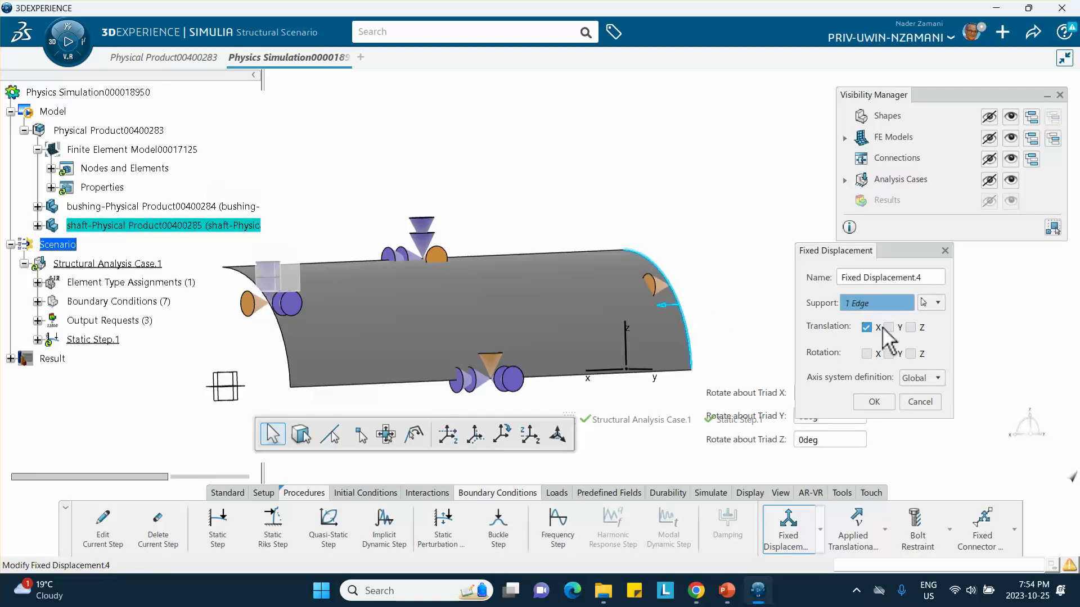
click(888, 327)
click(911, 327)
click(866, 354)
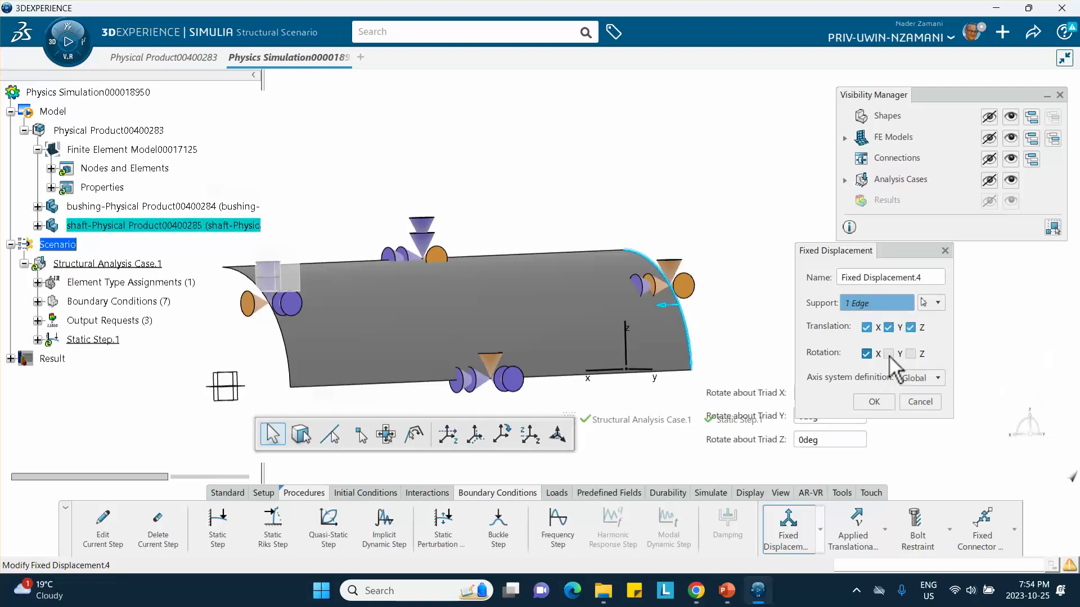
click(889, 354)
click(911, 354)
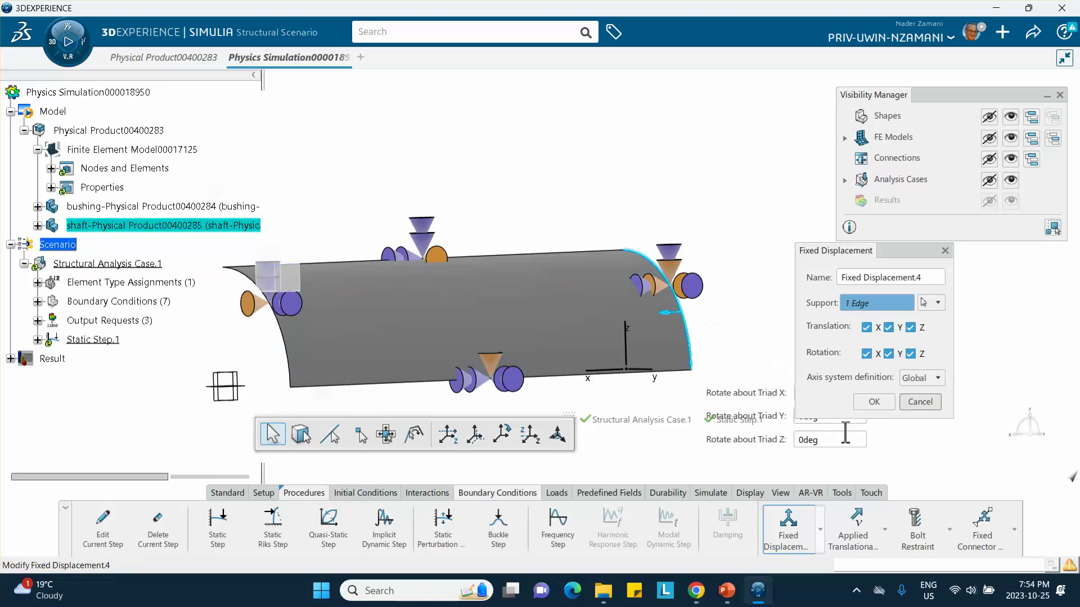
click(924, 404)
- Clamp the shaft's curved edge at the free end, away from the bushing
click(820, 530)
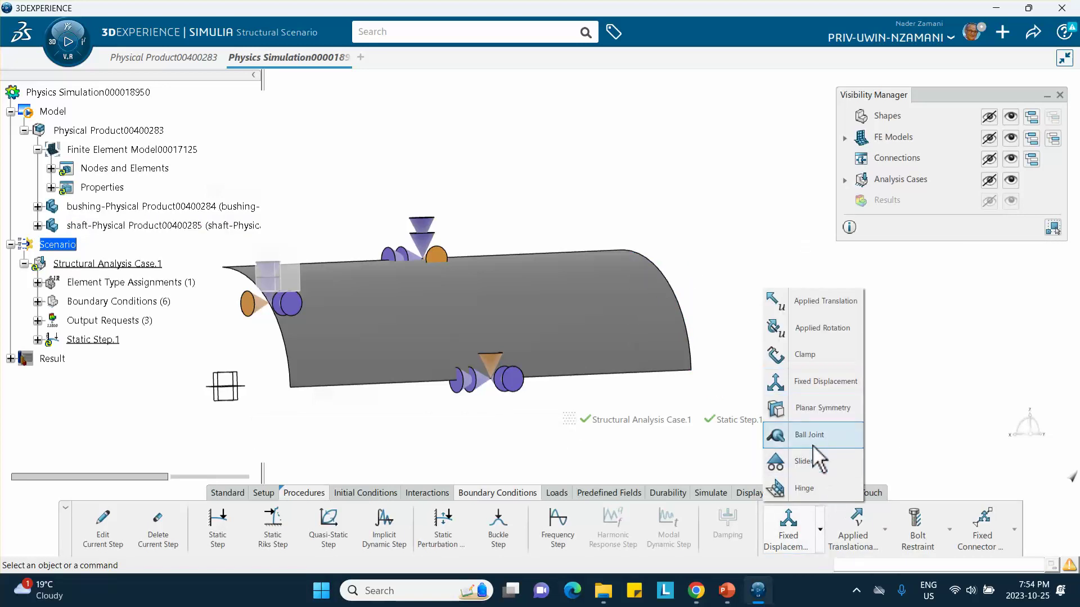
click(784, 354)
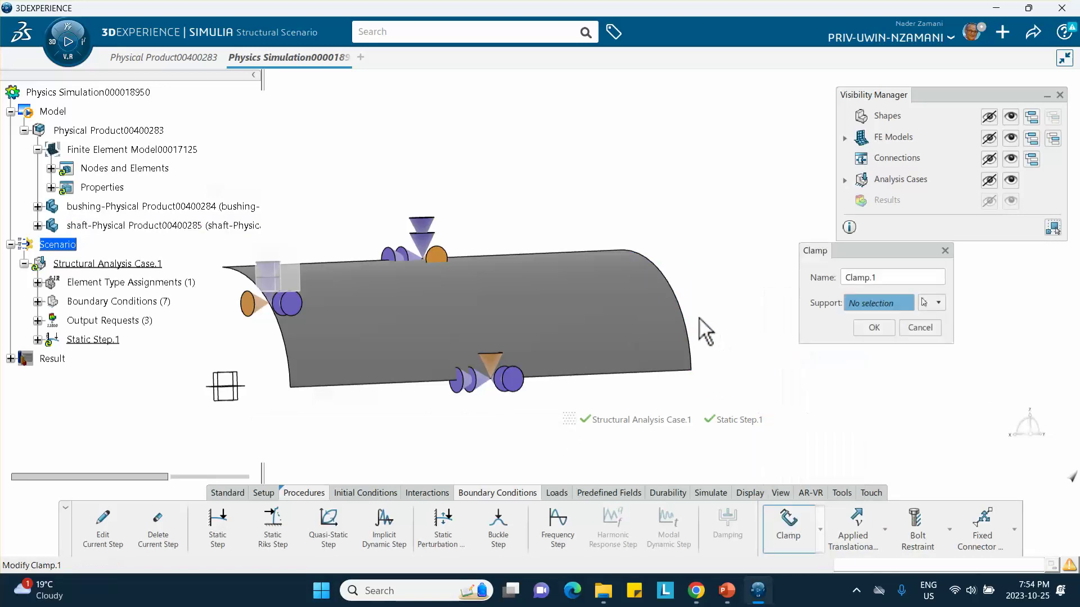
click(696, 326)
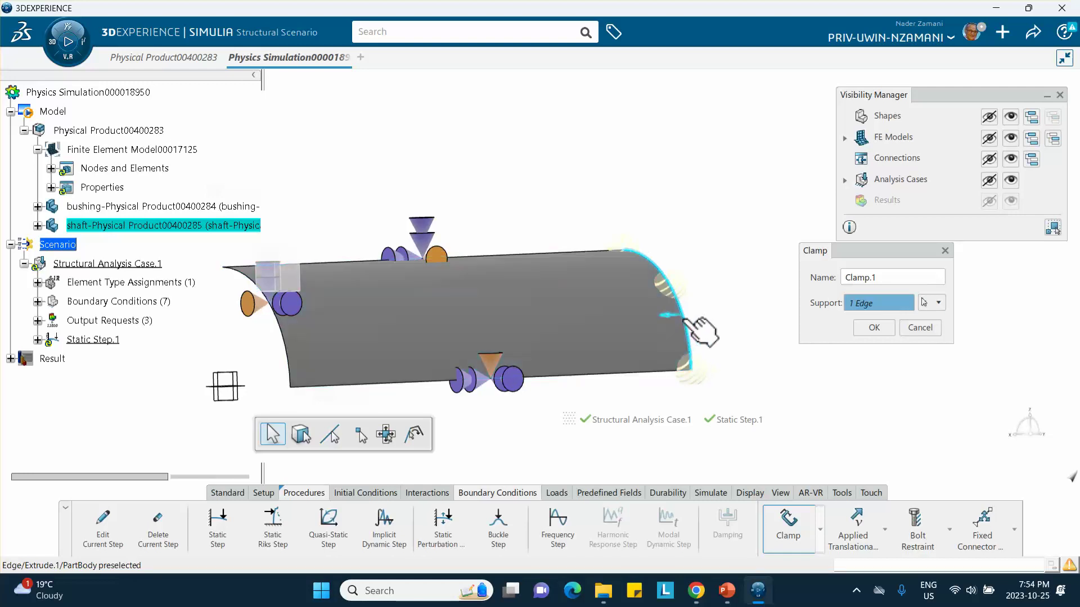
click(873, 329)
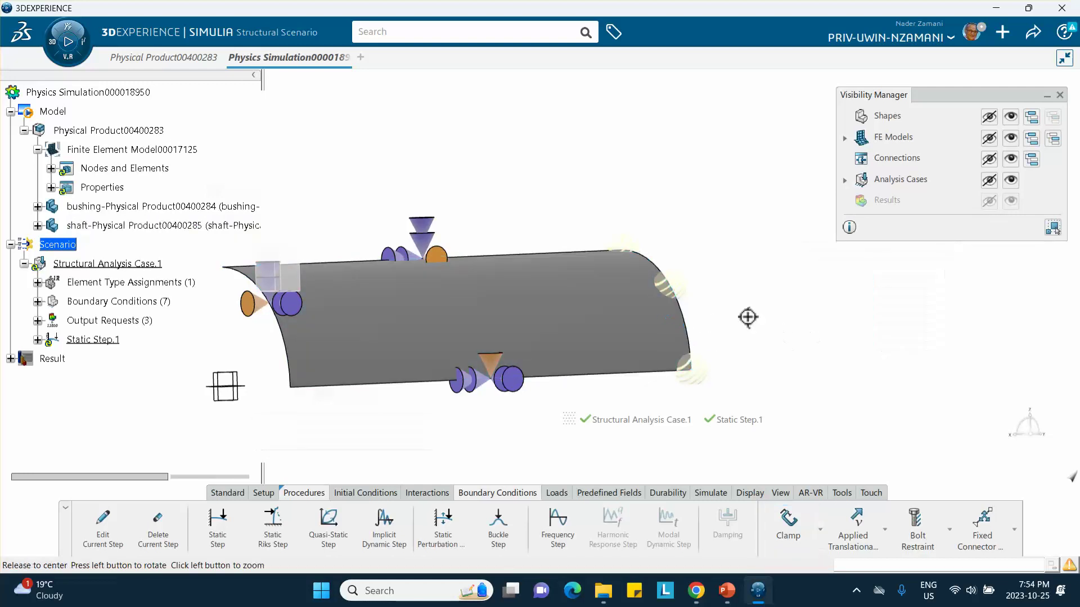
- Restore the hidden bushing geometry to the visible space alongside the shaft
middle_drag(748, 316, 1044, 510)
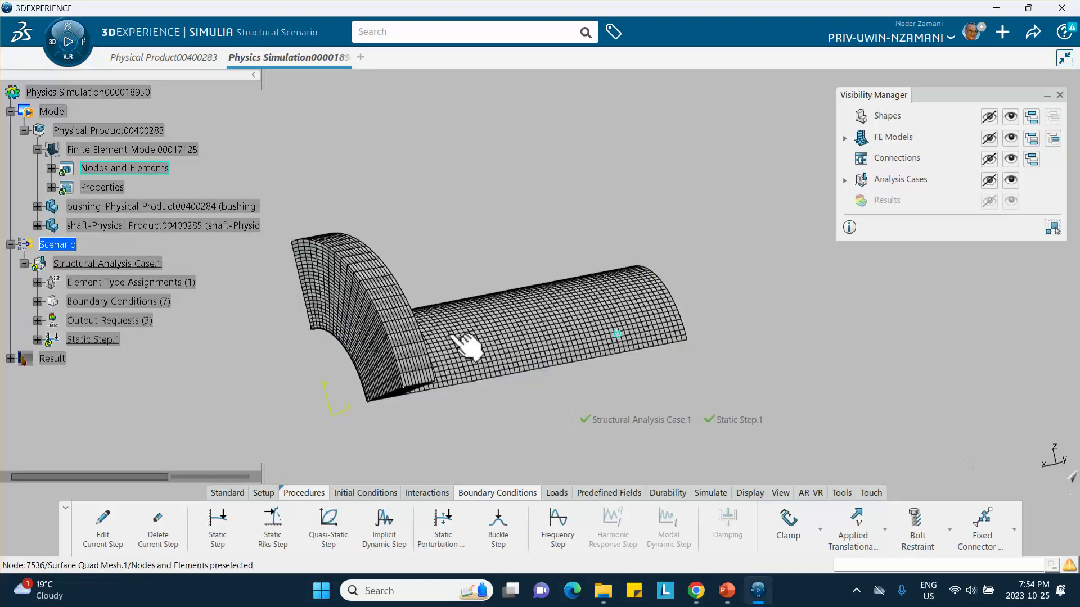
right_click(364, 336)
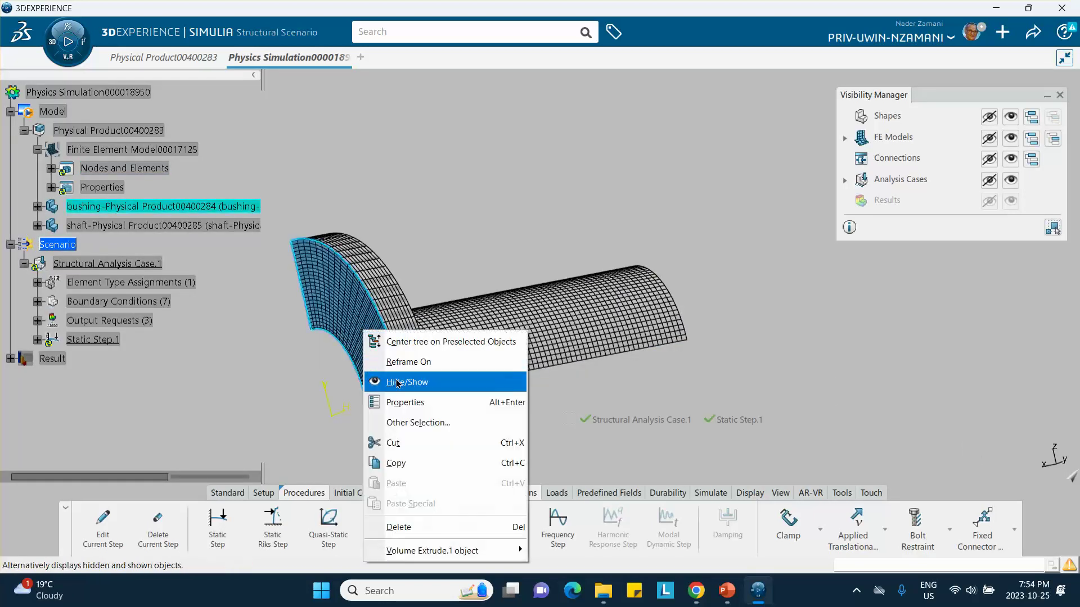
click(388, 381)
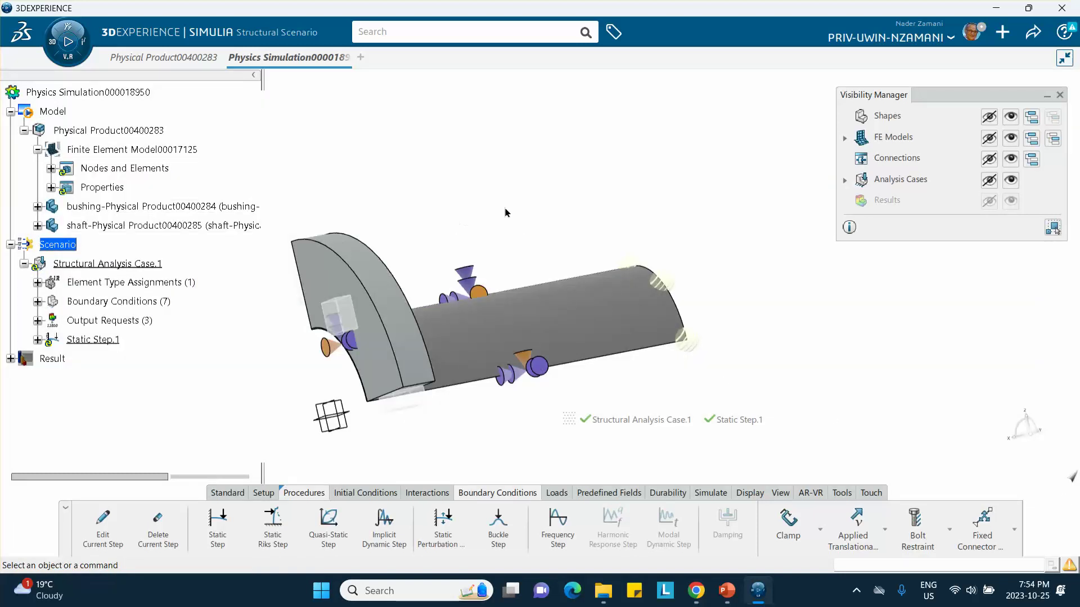
middle_drag(505, 212, 558, 198)
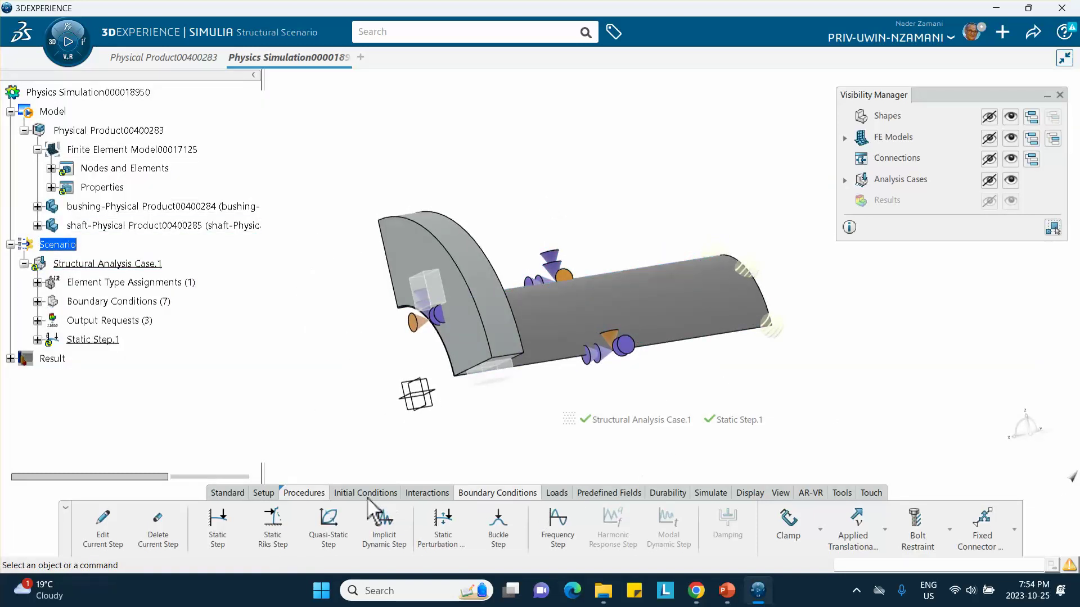
- Create a contact property named my-coeff-Contact Property.1
click(425, 494)
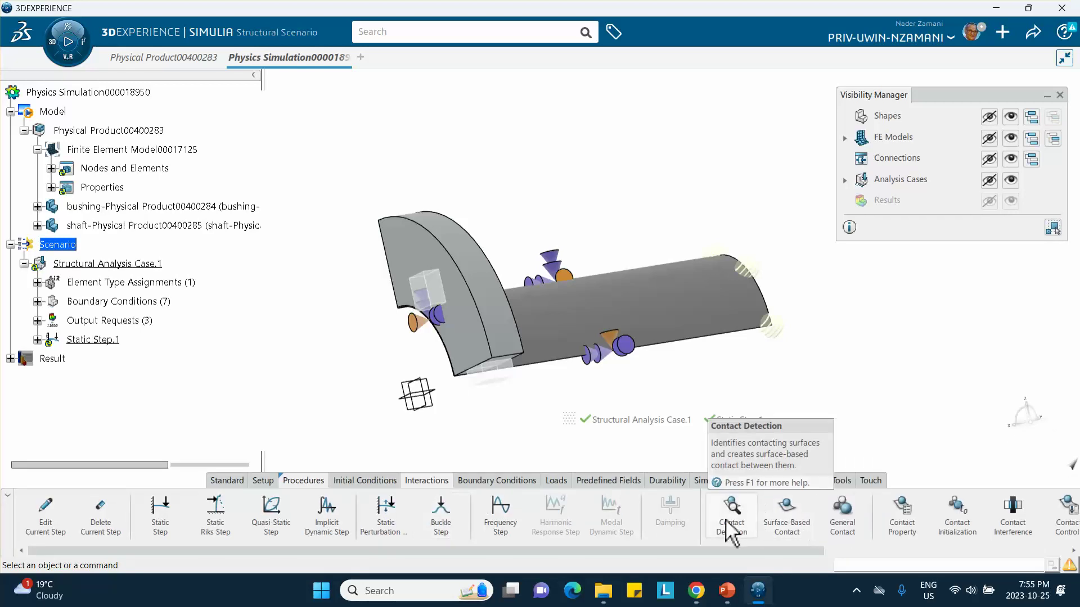
click(903, 518)
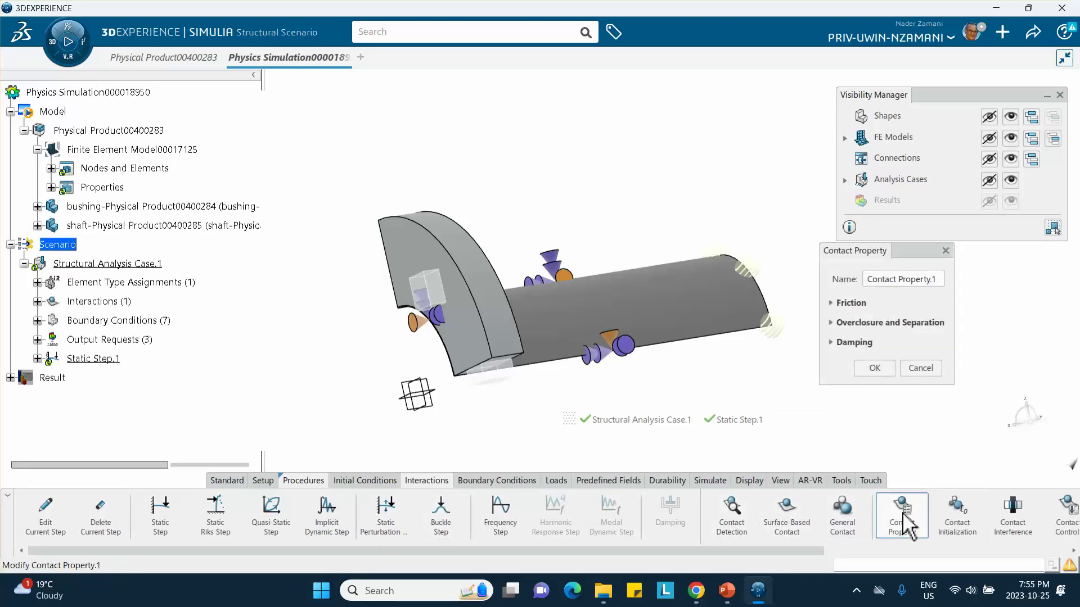
triple_click(868, 278)
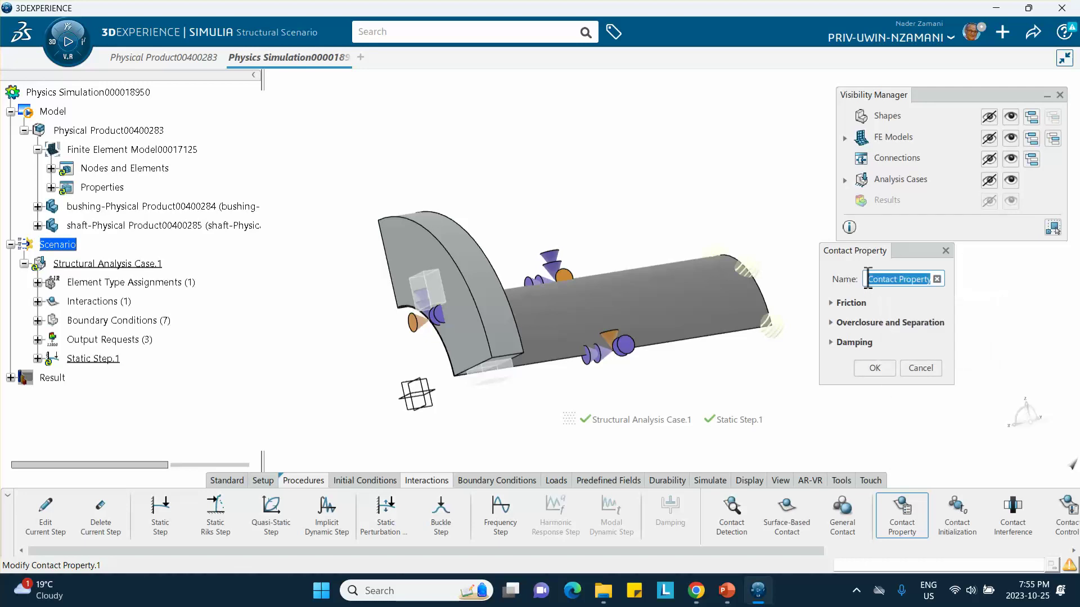
click(865, 279)
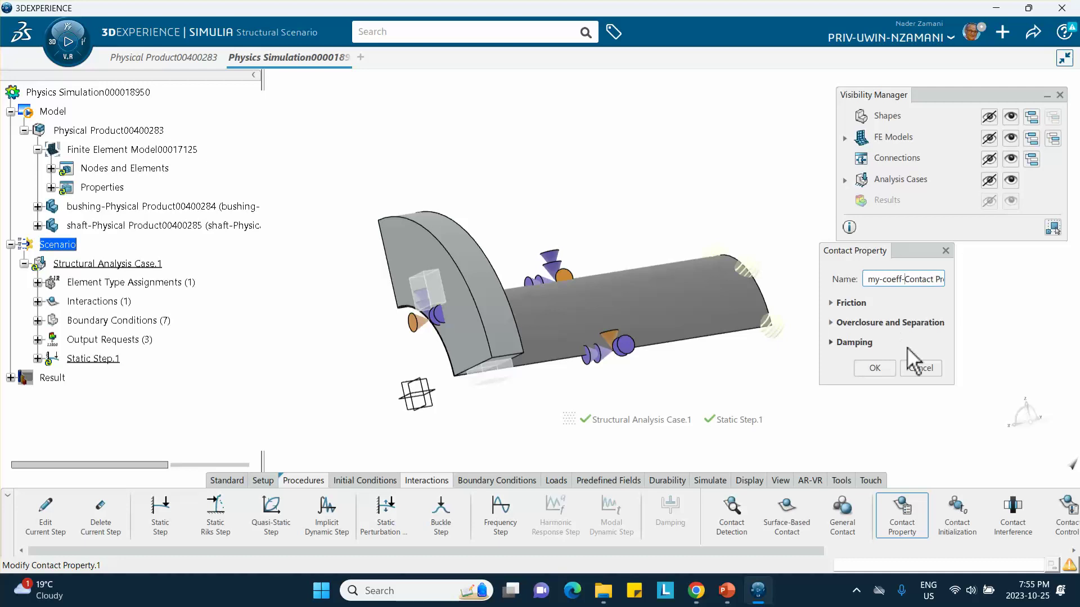
click(873, 368)
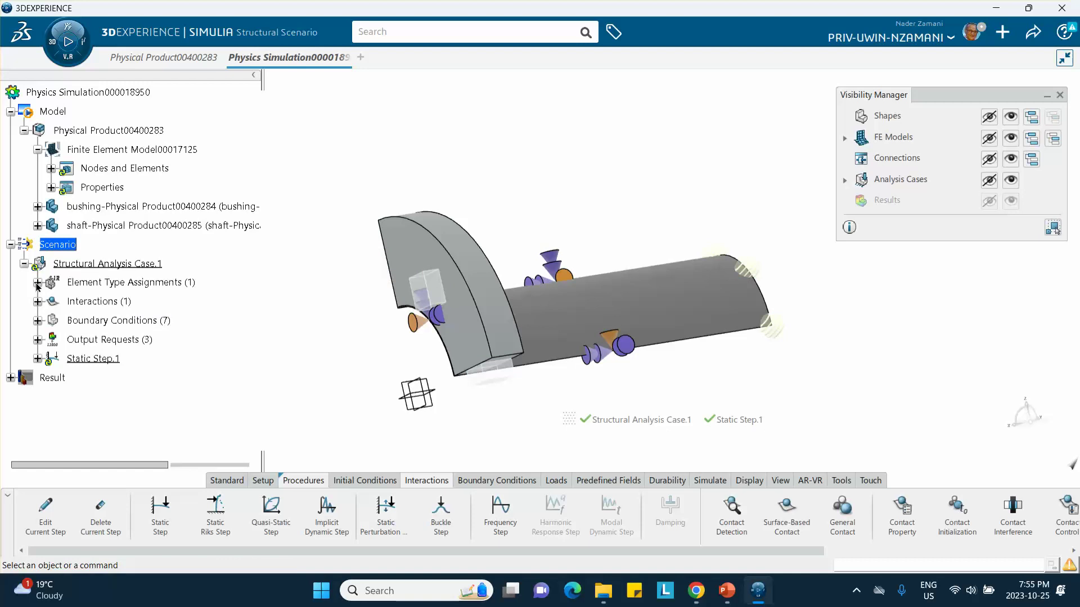
- Edit the new contact property to specify Coulomb friction options with penalty enforcement and enter the friction coefficient
click(37, 302)
double_click(115, 322)
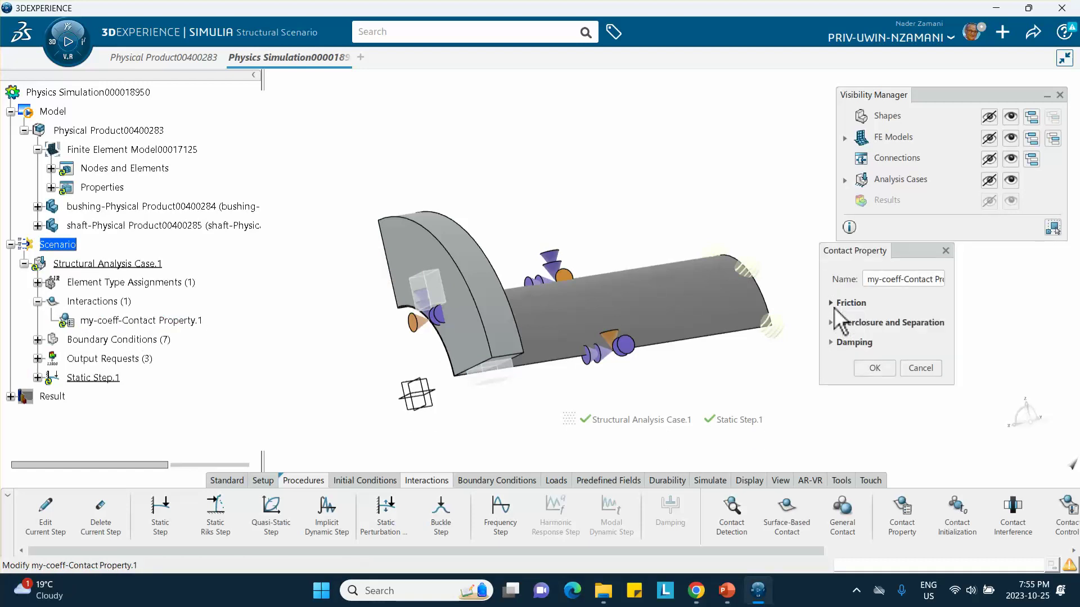
click(831, 303)
click(843, 321)
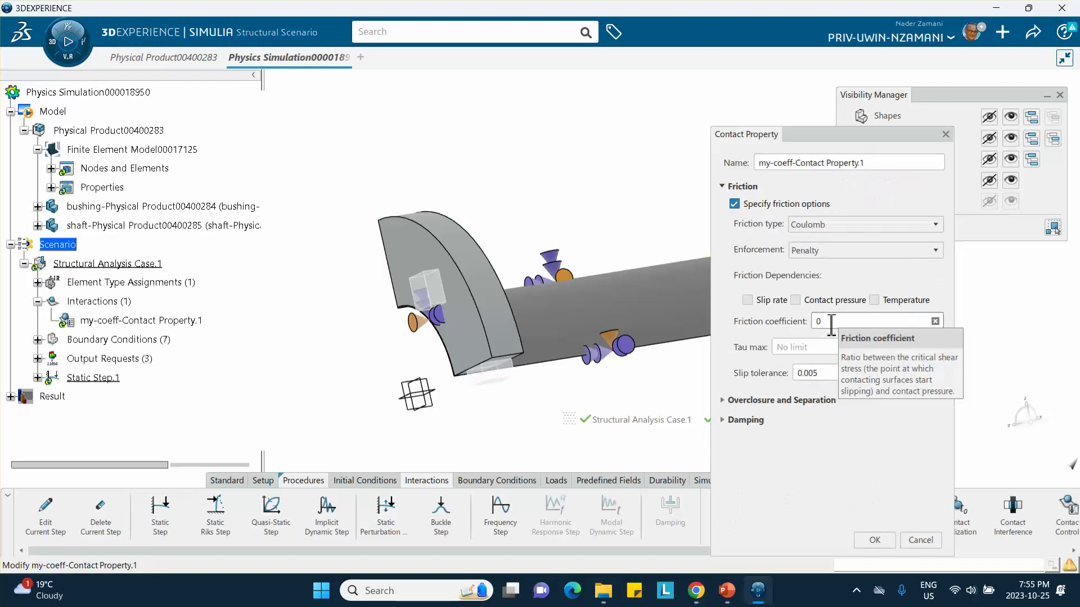
double_click(815, 322)
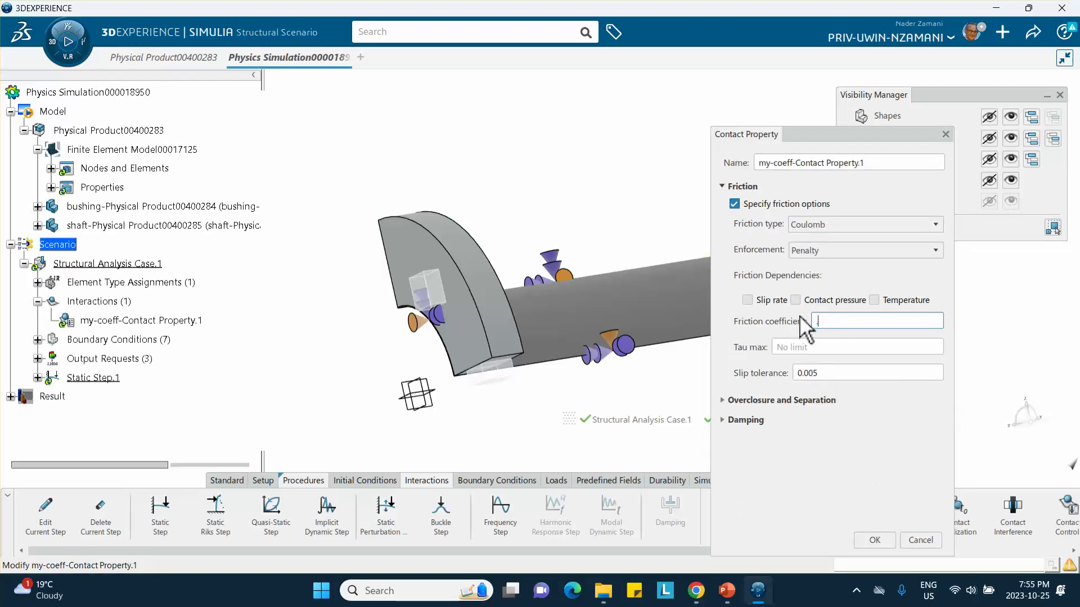
click(874, 540)
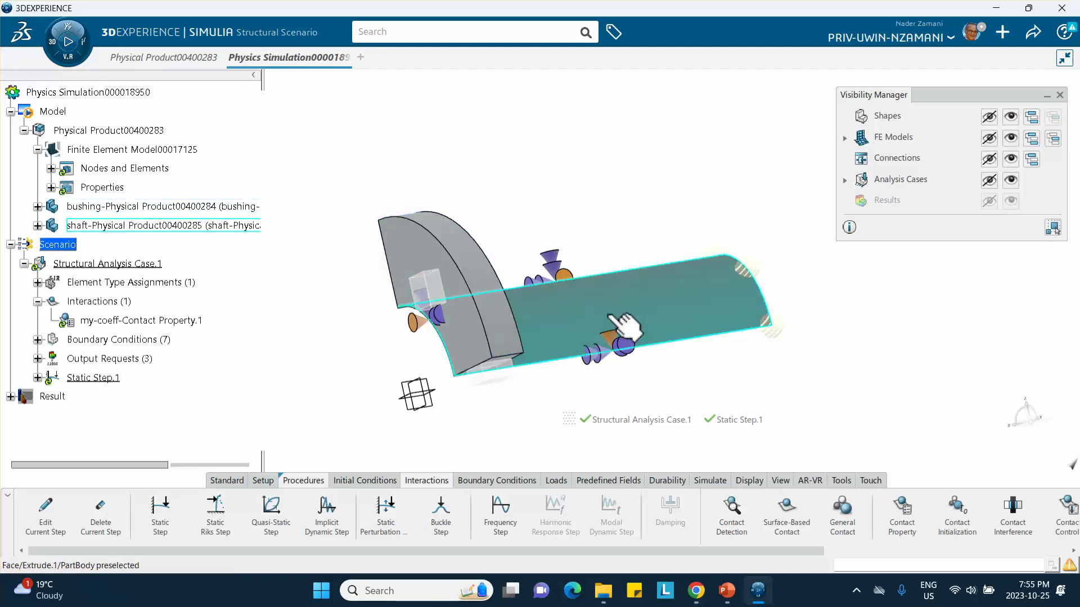
- Define a surface-based contact with the shaft's cylindrical face as main and the bushing's inner bore face as secondary
click(797, 526)
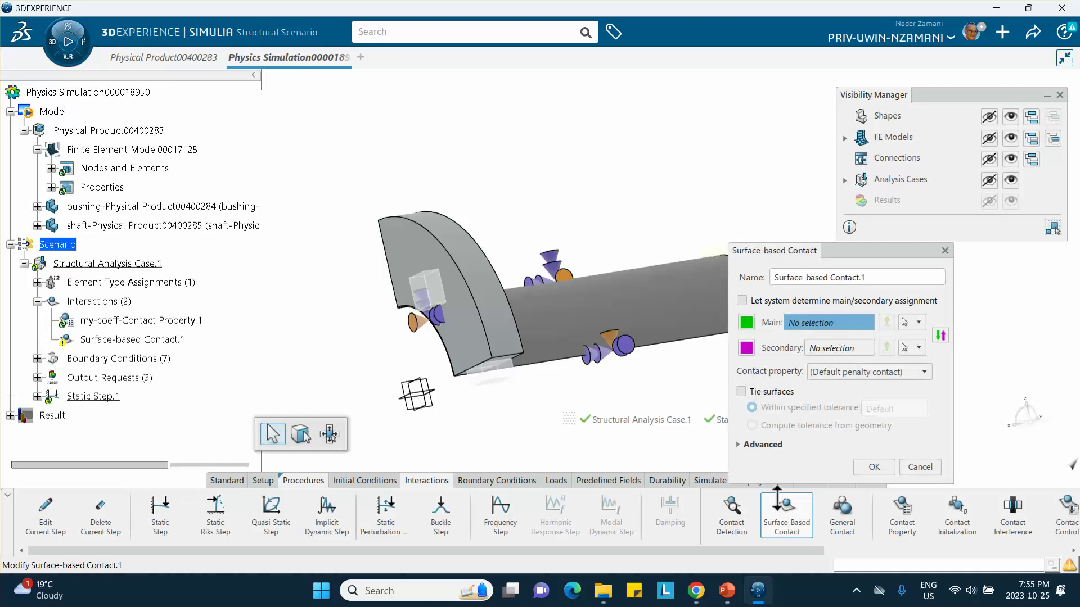
click(618, 319)
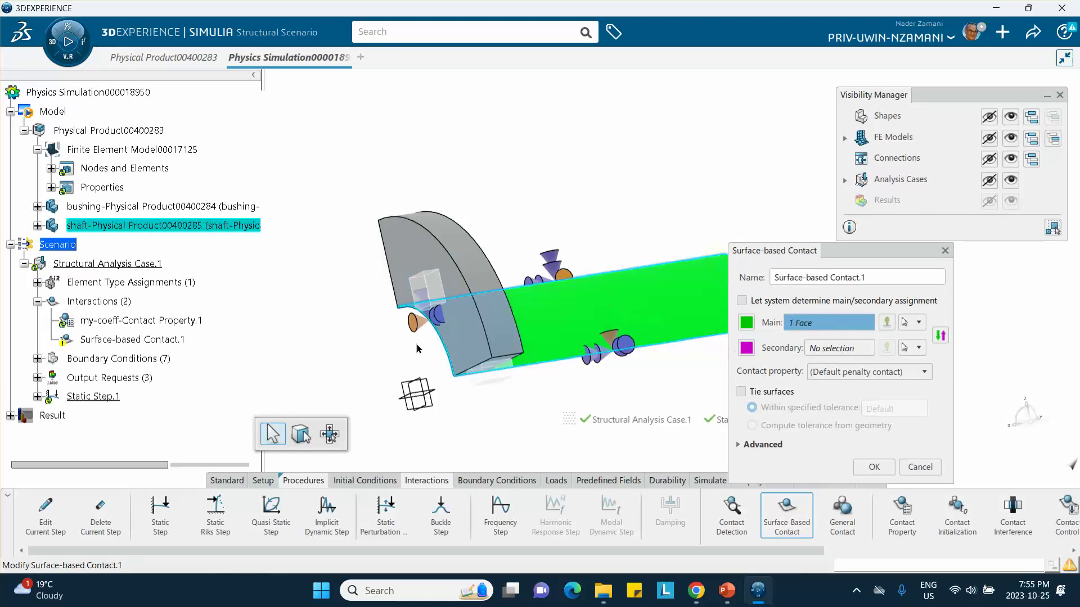
middle_drag(424, 323, 795, 287)
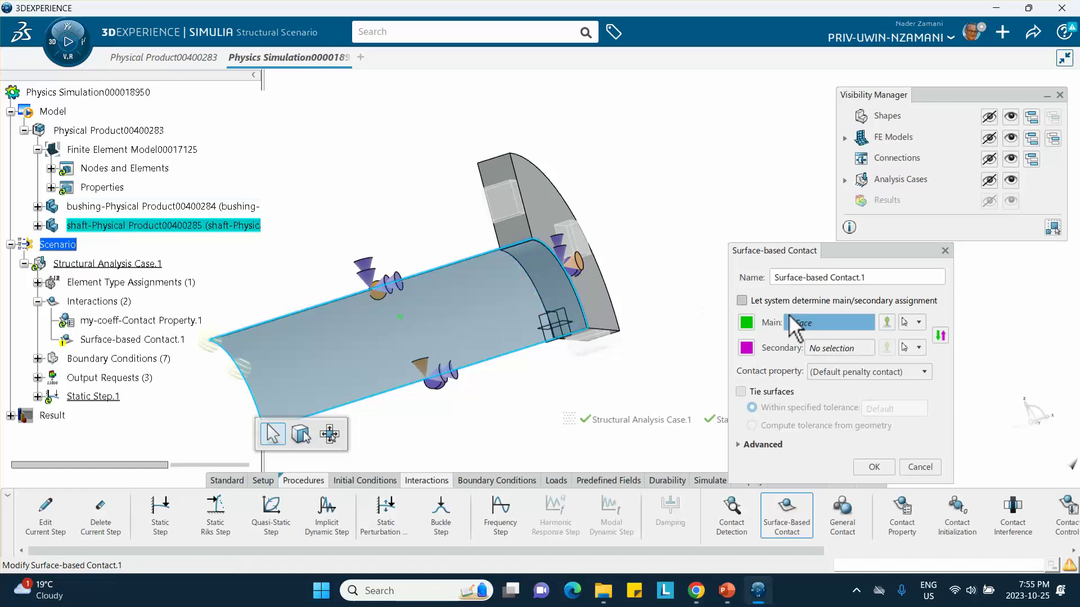
click(829, 347)
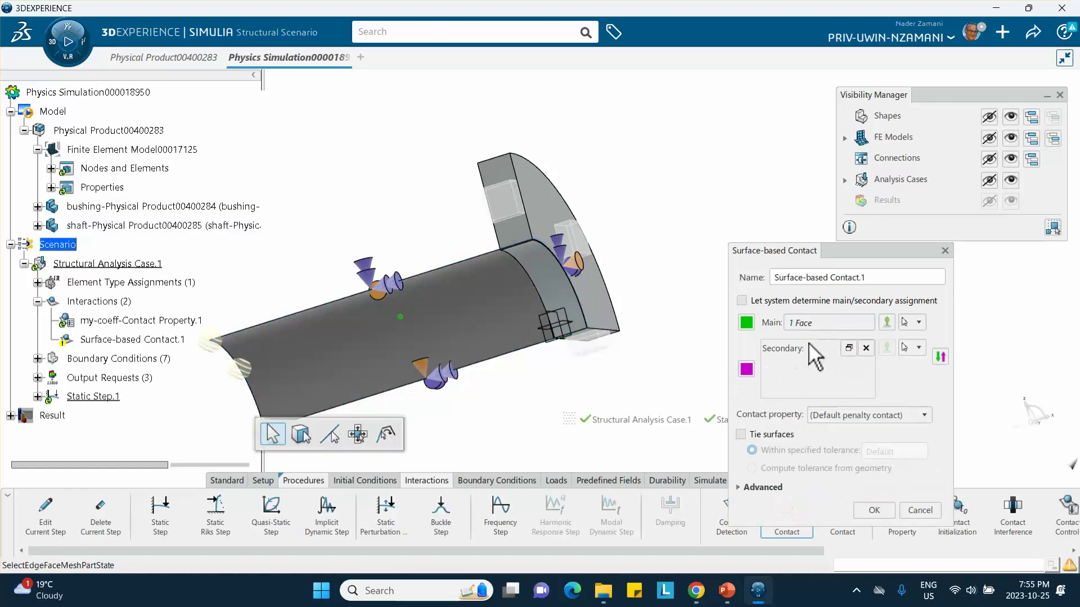
click(570, 292)
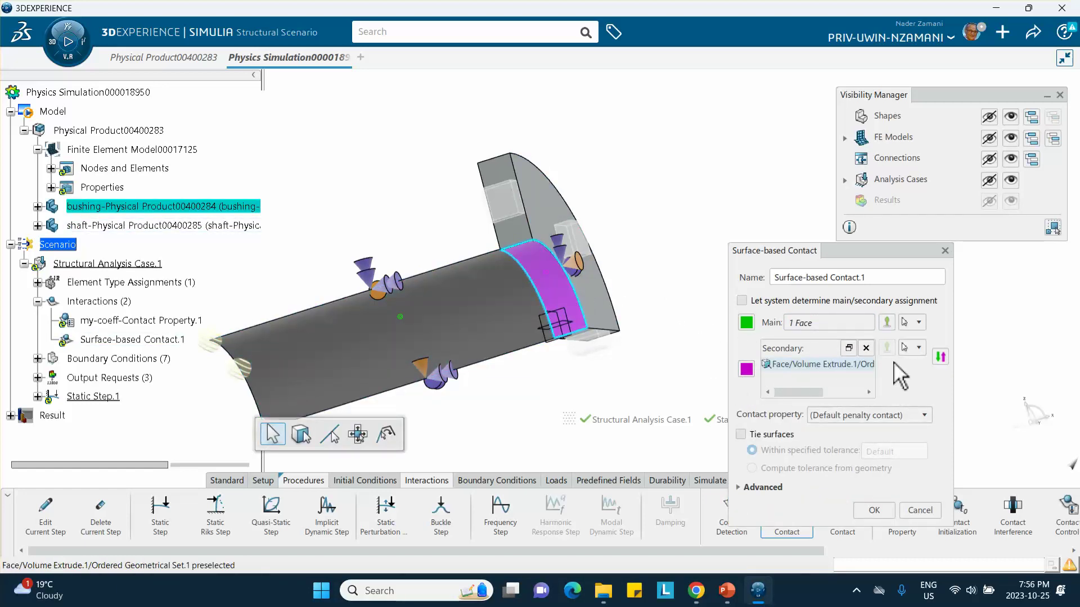
click(866, 348)
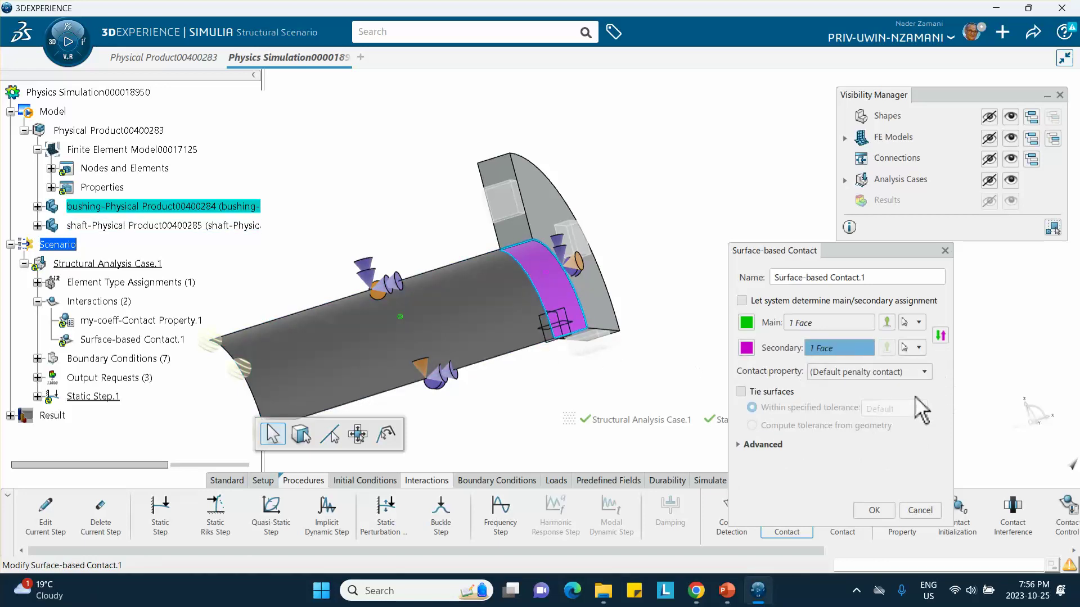
click(873, 510)
- Add a contact interference with automatic shrink fit to the surface-based contact between shaft and bushing
middle_drag(623, 265, 650, 228)
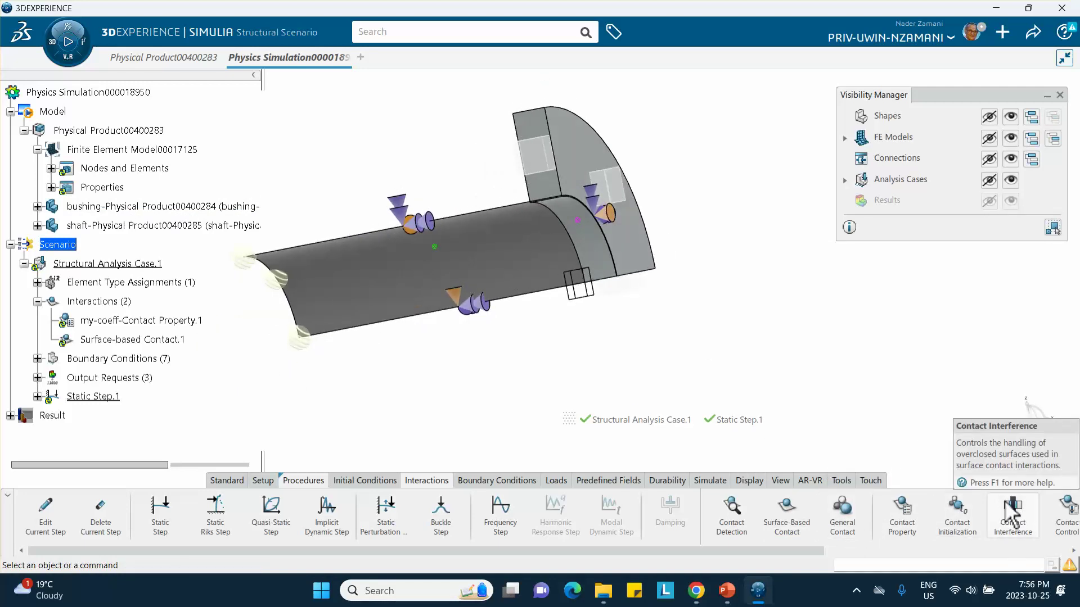
click(1010, 518)
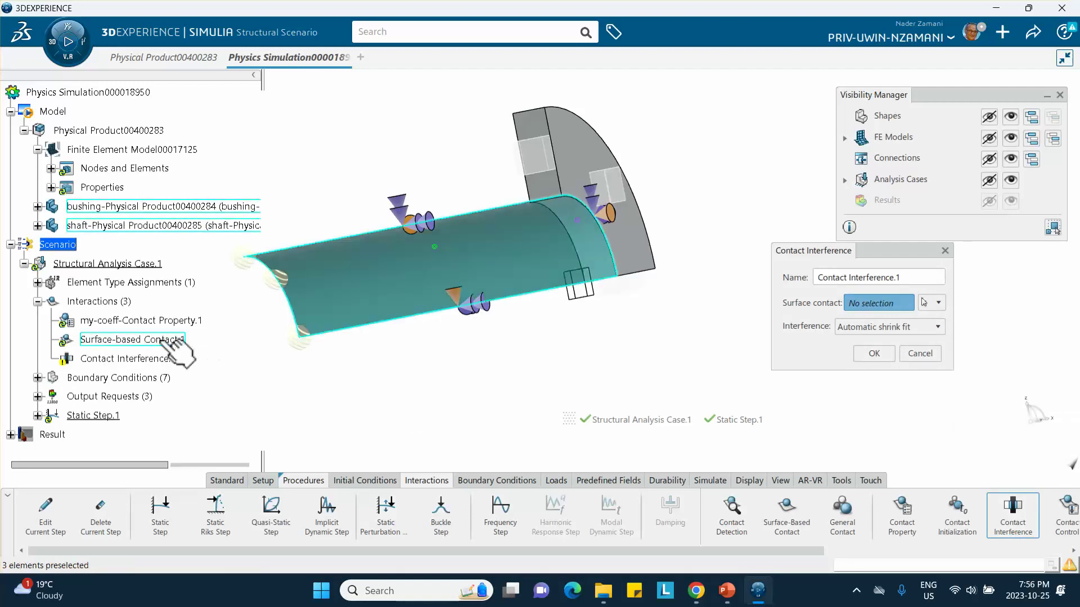
click(139, 340)
click(875, 354)
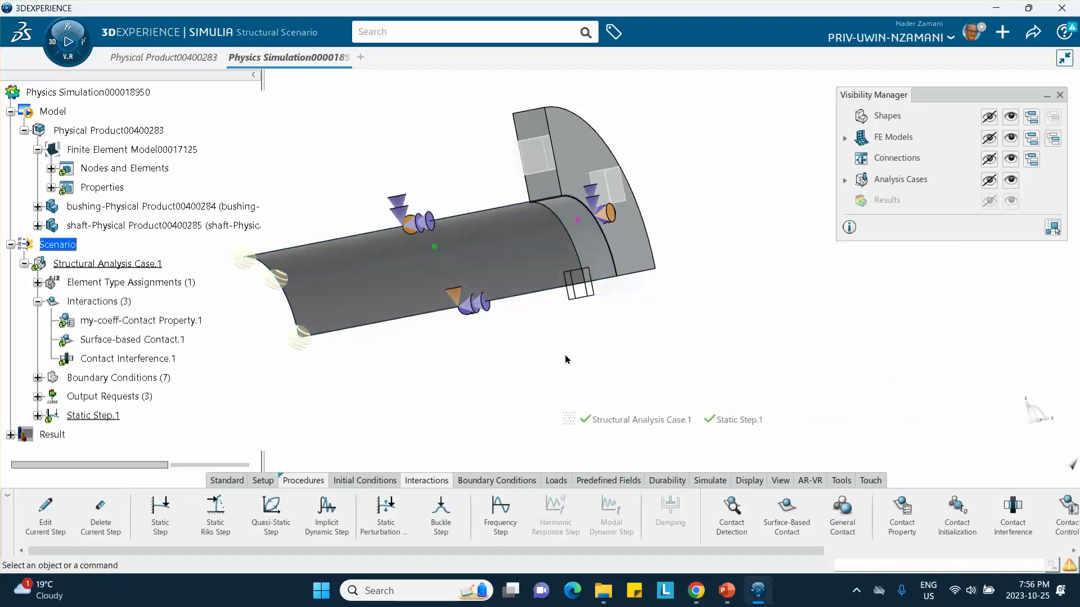
- Set the thickness of the shaft's shell section to 1 mm
middle_drag(356, 150, 419, 144)
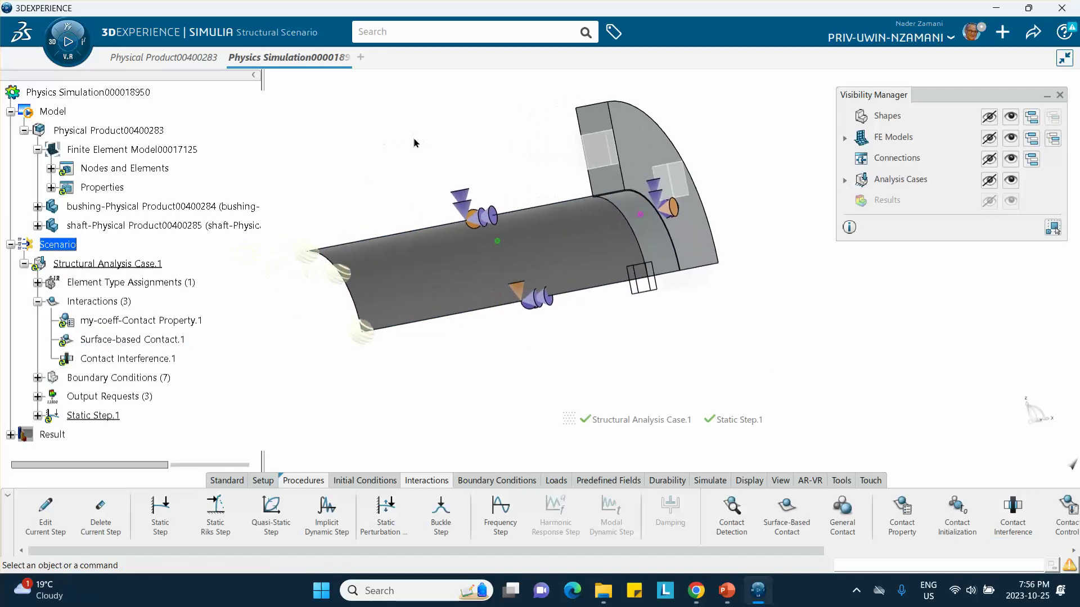
click(52, 188)
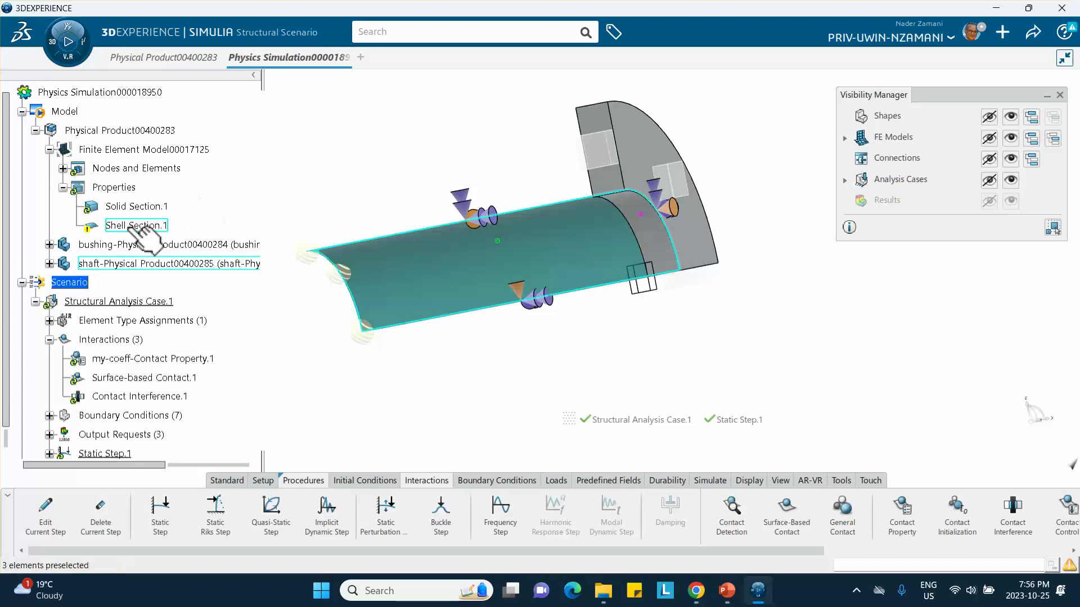
double_click(149, 226)
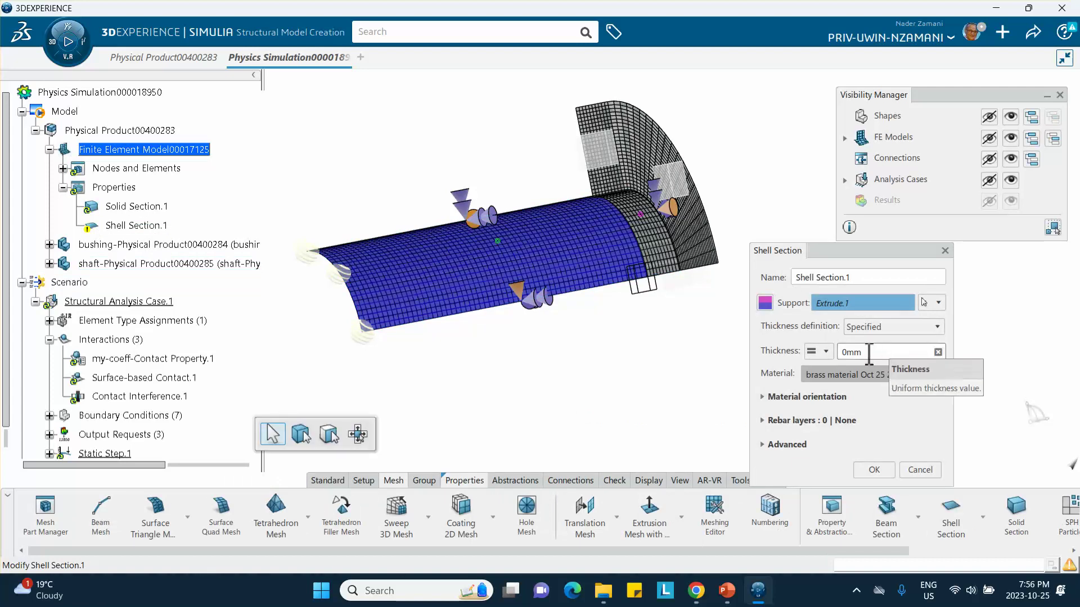
click(868, 353)
text(1)
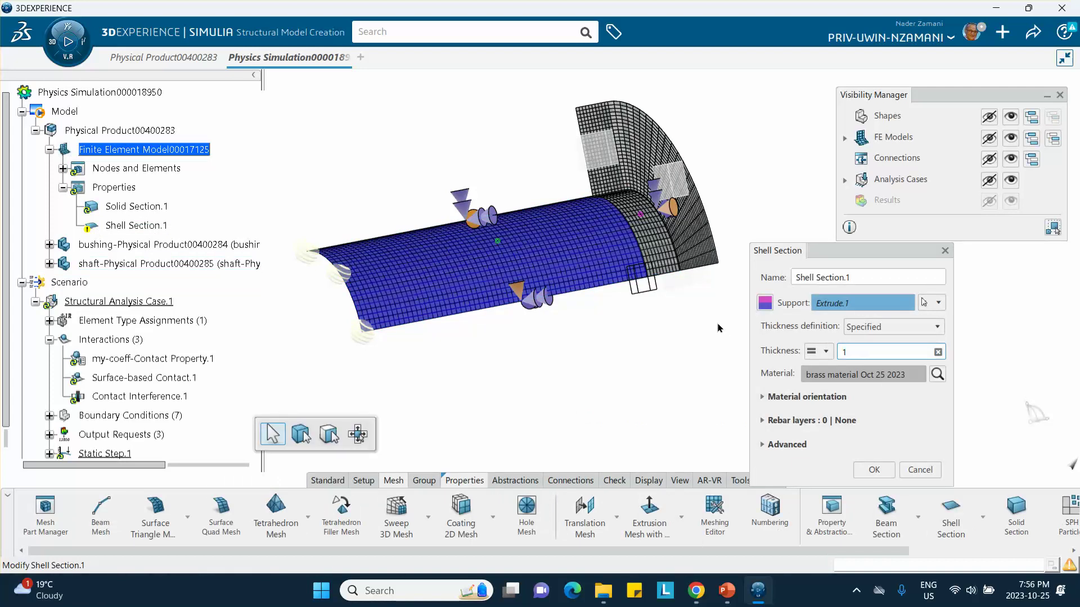
click(875, 470)
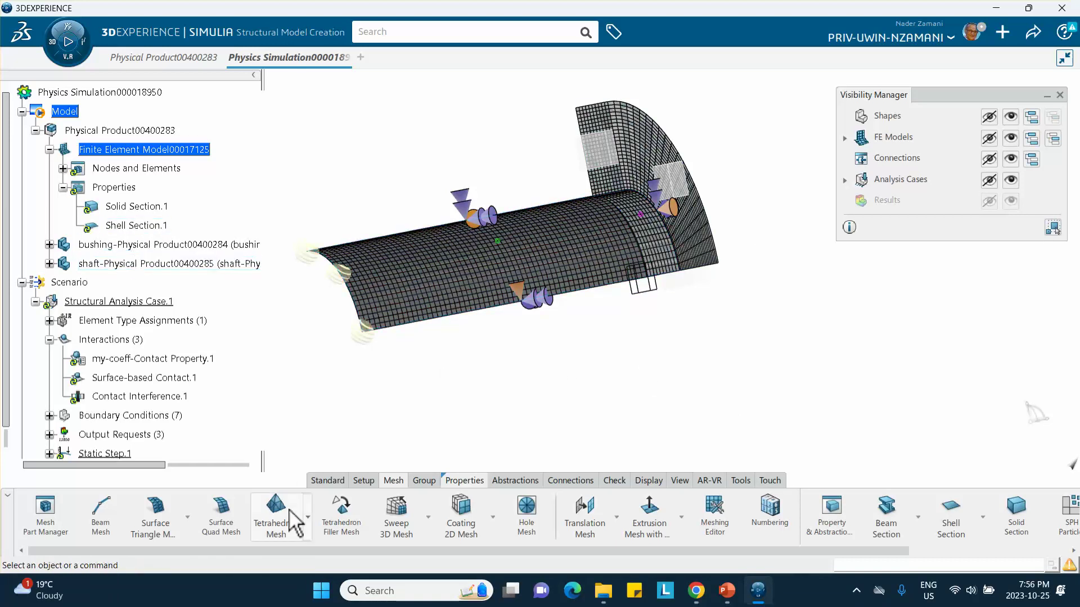
- Update the finite element model, save the physics simulation and close the Visibility Manager
click(337, 482)
click(443, 523)
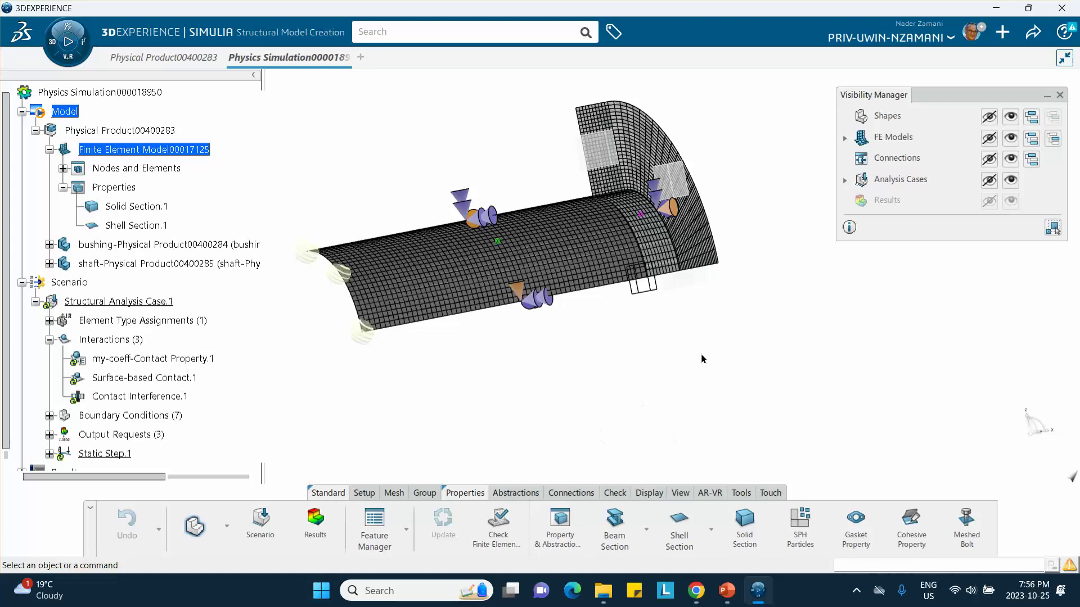
middle_drag(651, 311, 473, 345)
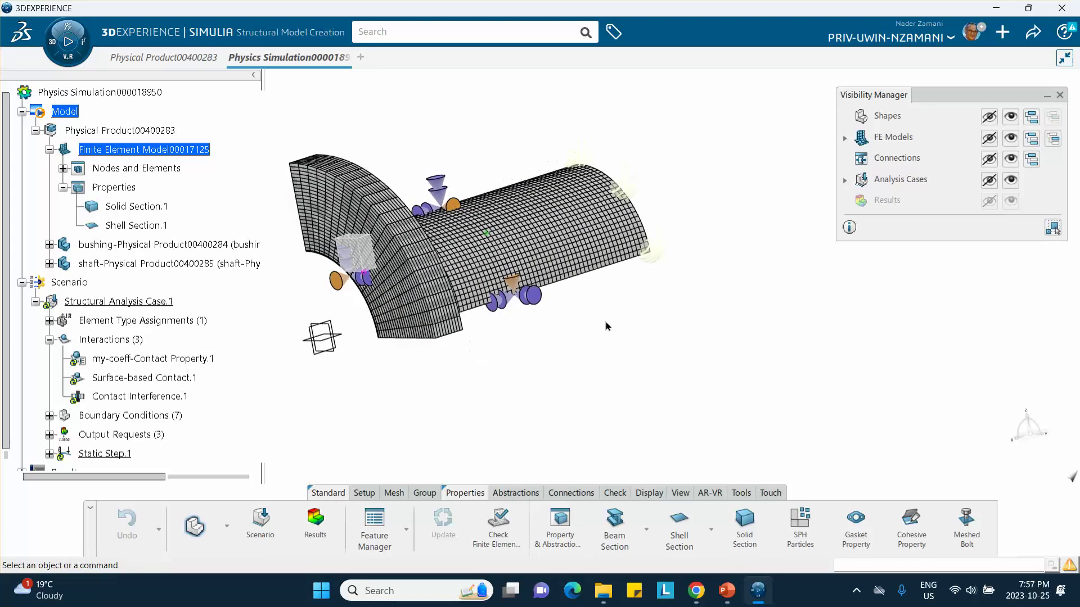
click(1030, 32)
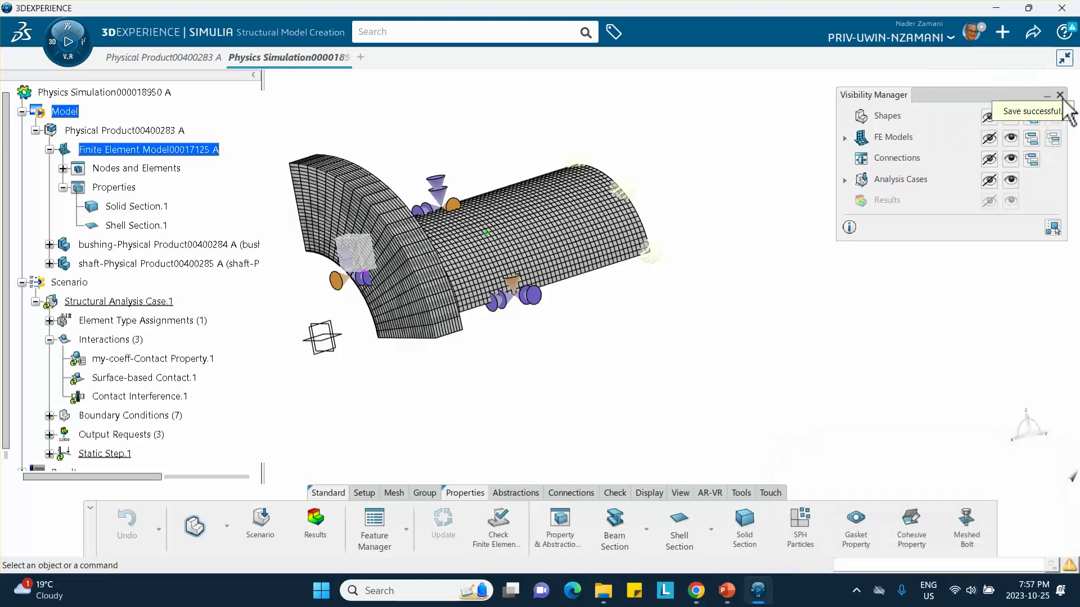
click(1059, 94)
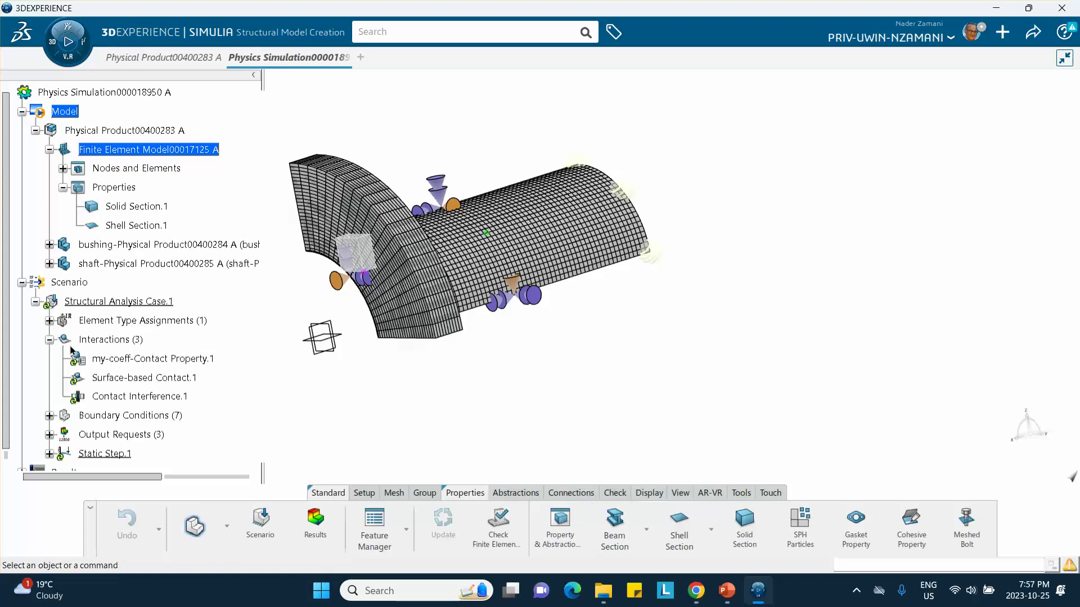
- Switch to the structural scenario and run the model and scenario checks
click(260, 521)
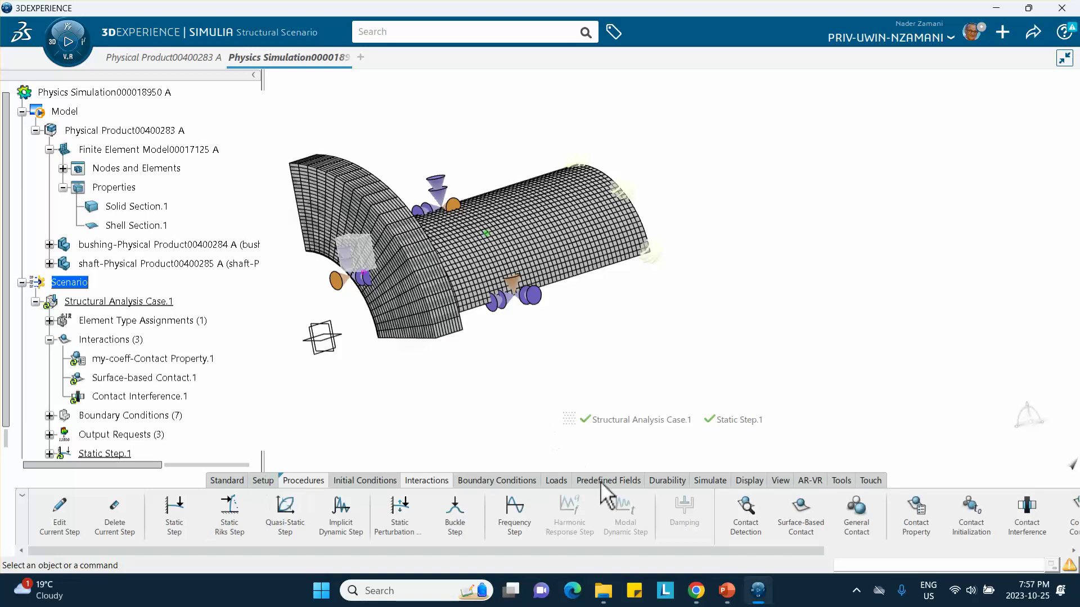
click(709, 480)
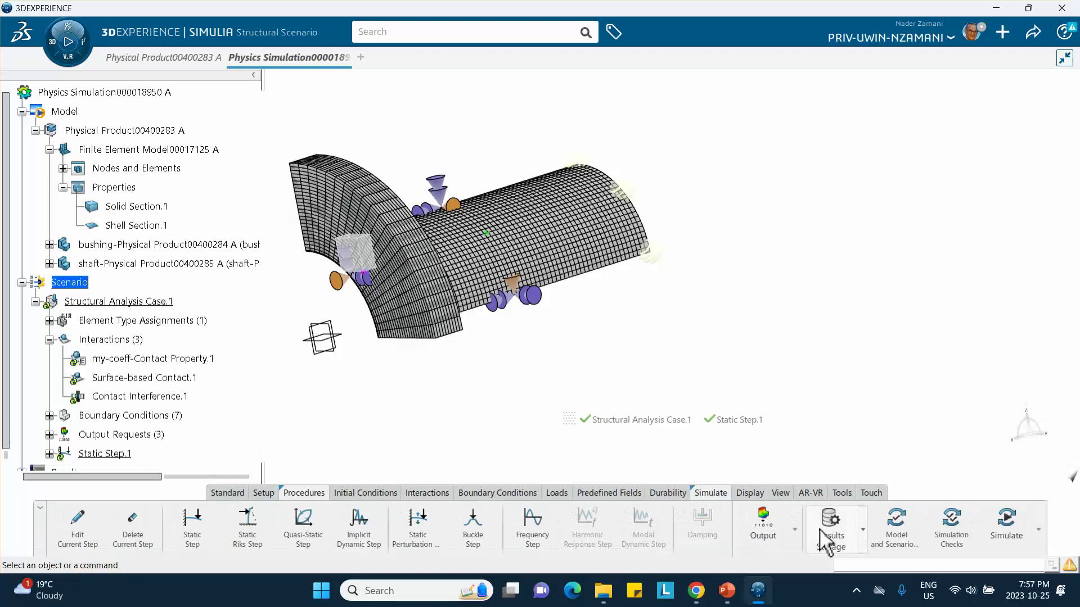
click(898, 528)
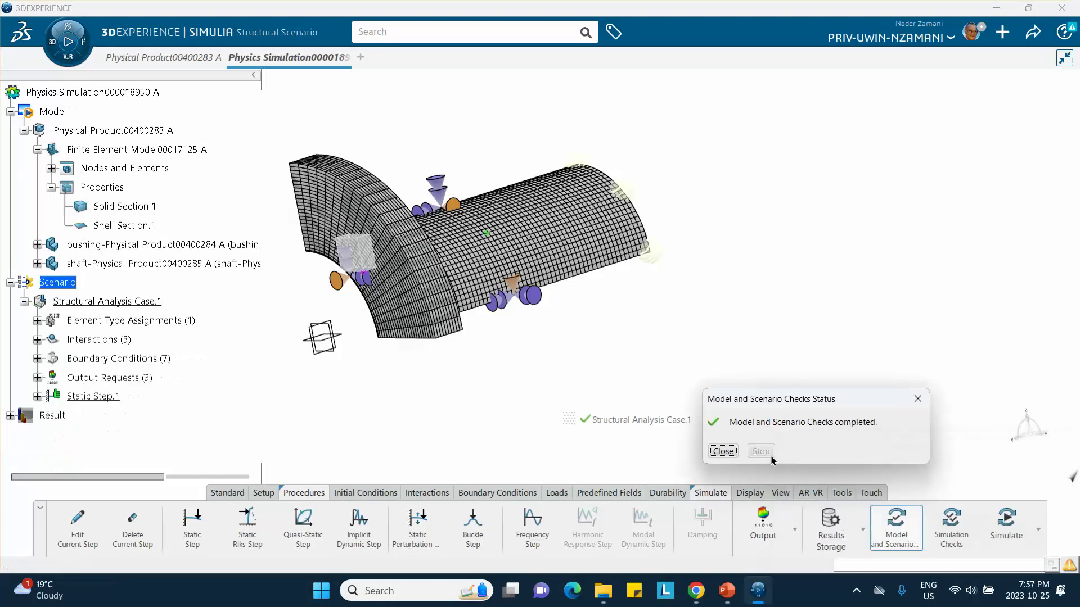
click(721, 451)
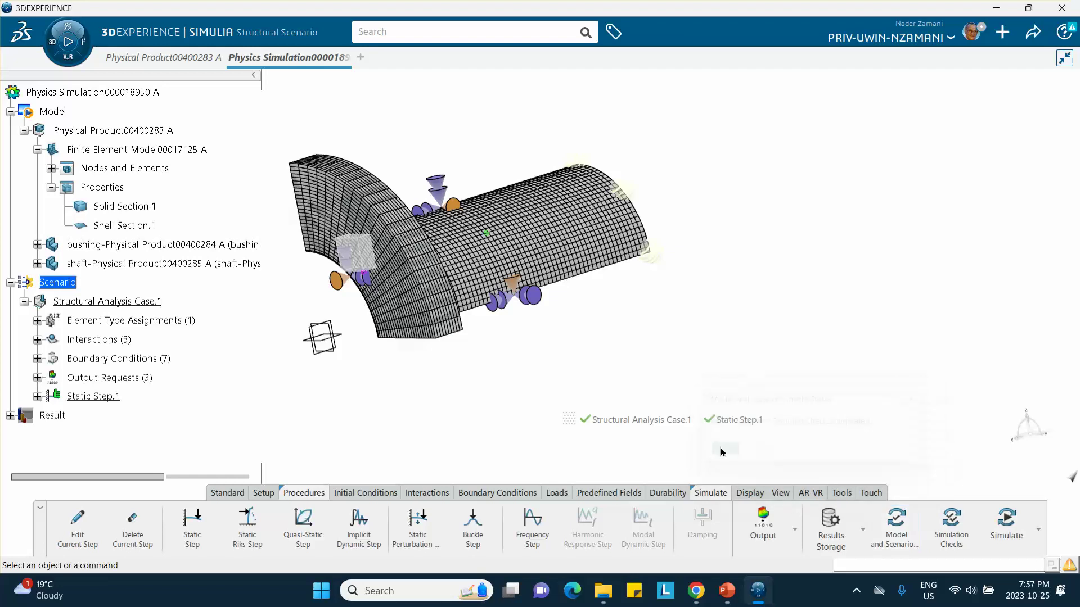
- Run the simulation checks for Structural Analysis Case.1 locally on 4 cores and close the status report
click(951, 526)
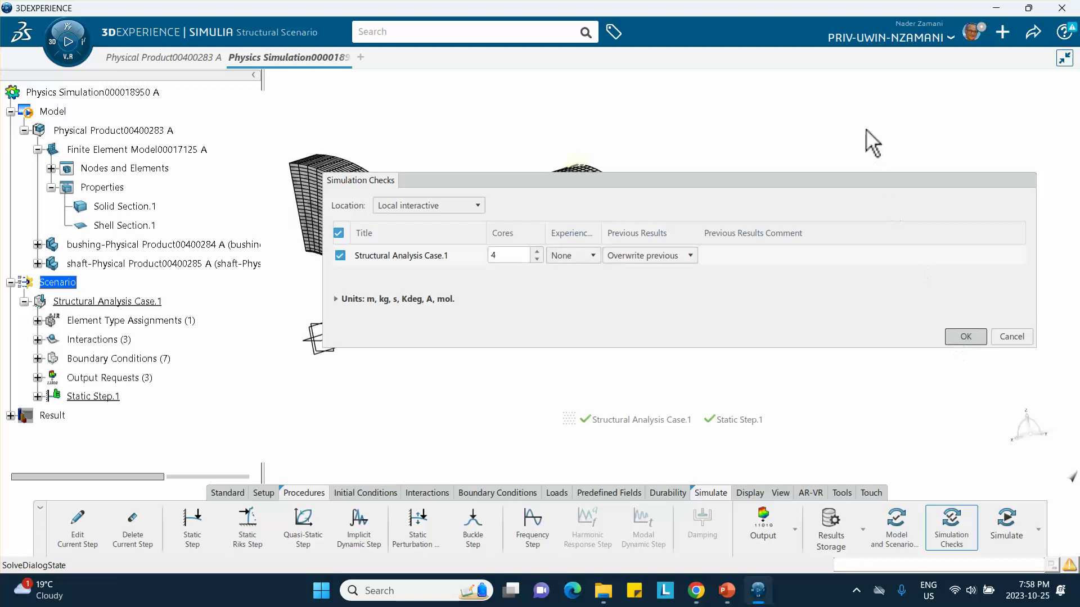
key(Return)
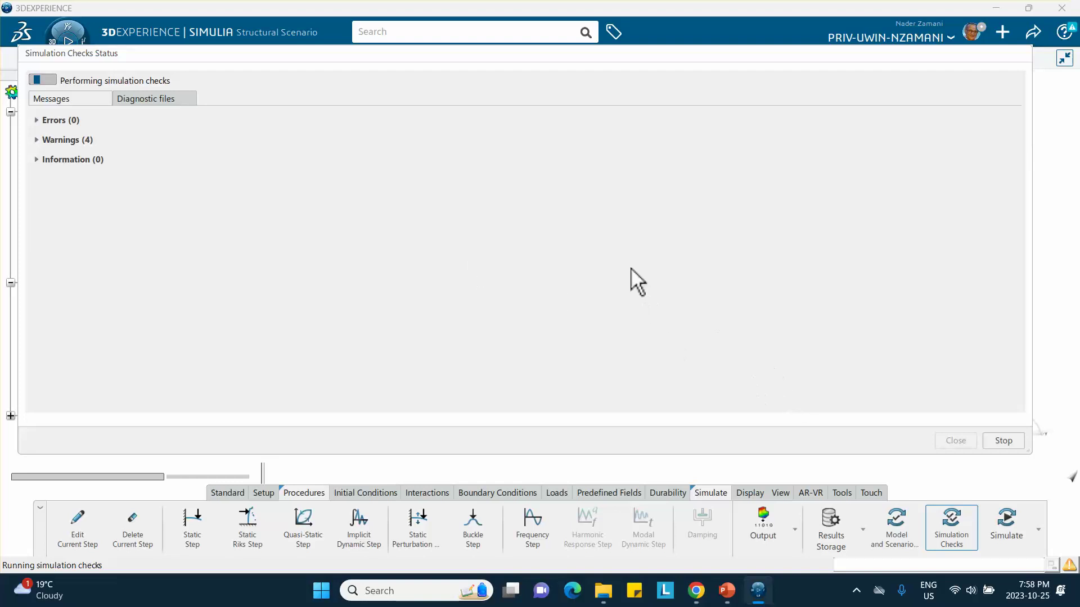
click(951, 440)
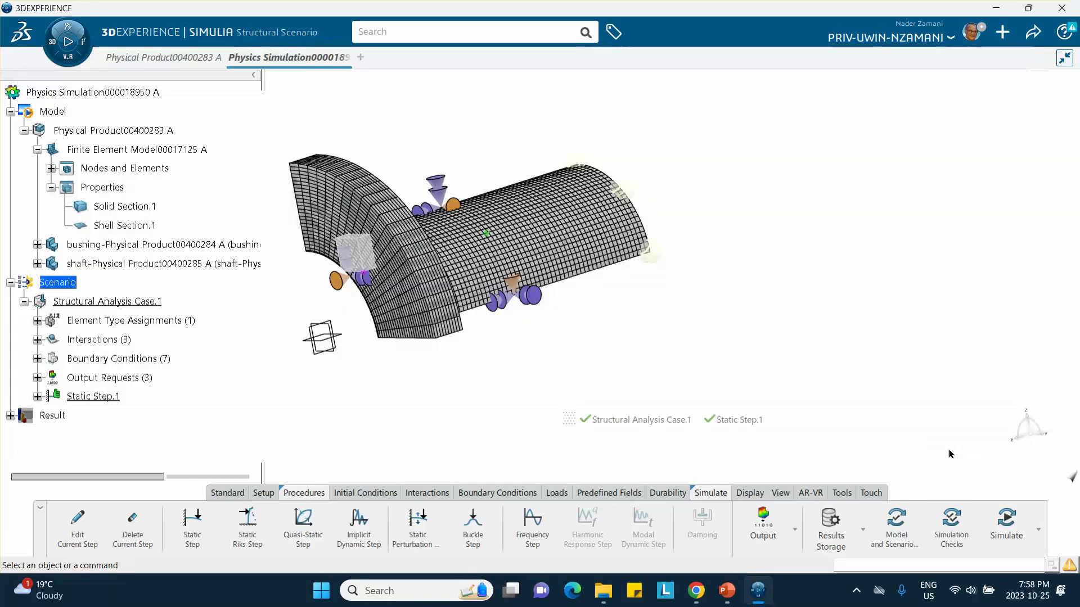
- Simulate Structural Analysis Case.1 locally on 4 cores, monitoring its iterations, and close the simulation status
click(1006, 523)
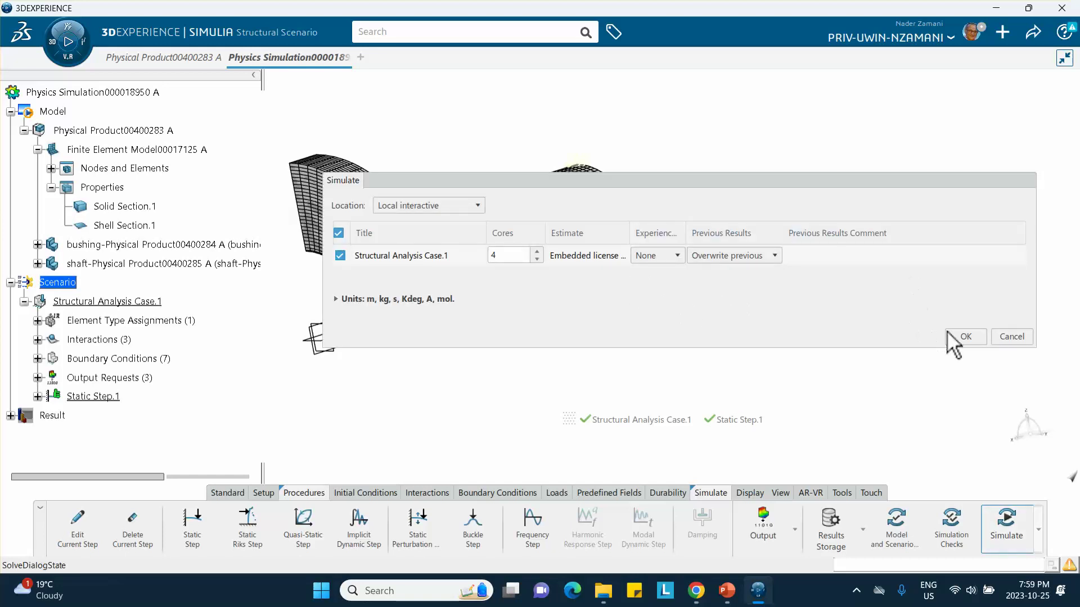
click(966, 336)
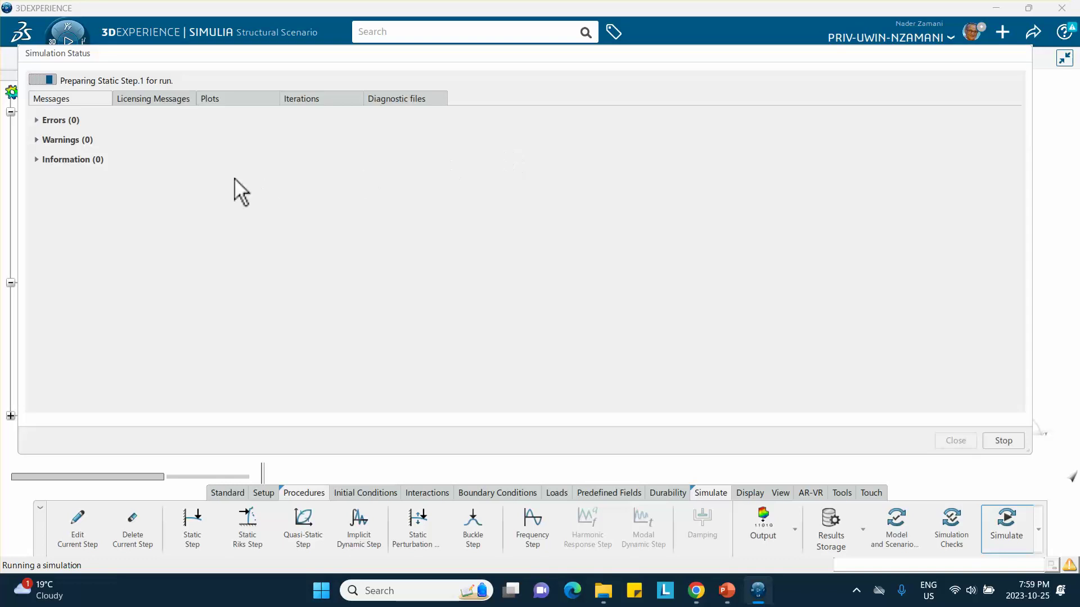
click(307, 99)
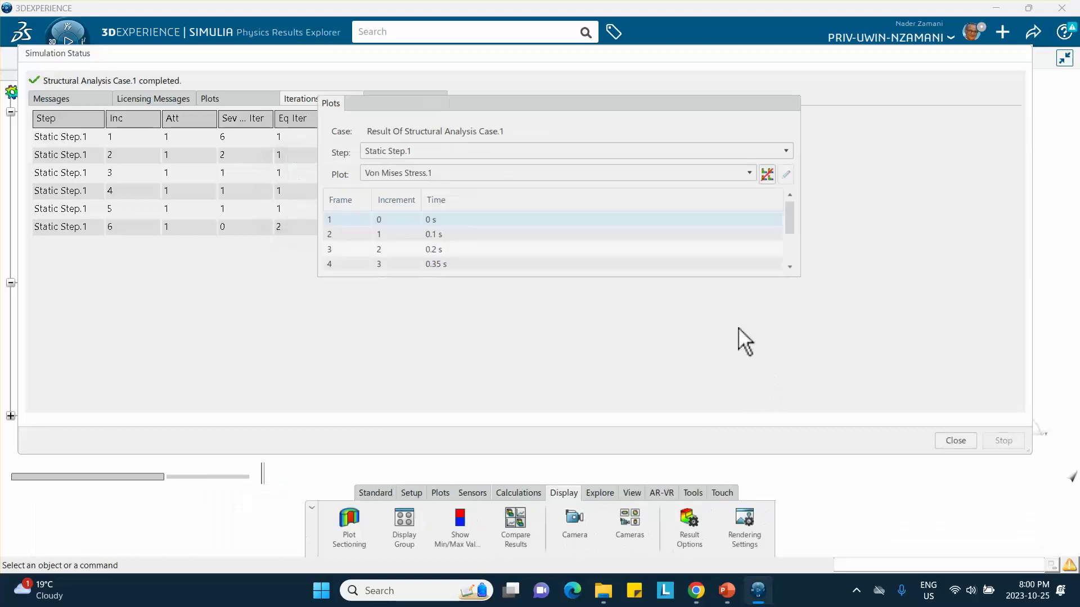
click(955, 441)
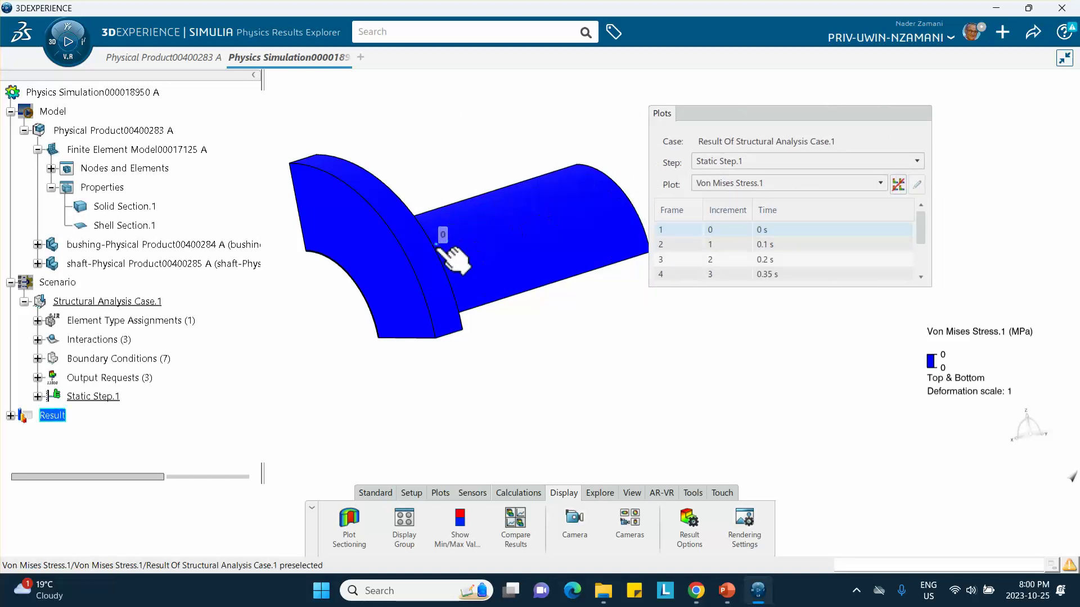
- Show the von Mises stress plot of Static Step.1 at the final 1 s frame on the bushing and shaft
middle_drag(540, 283, 519, 294)
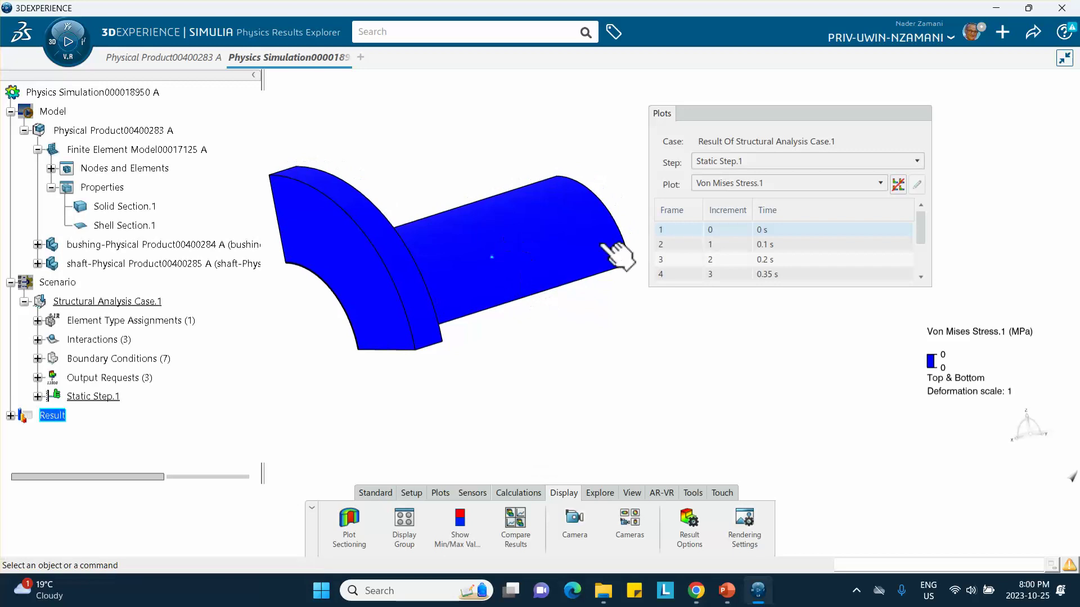
click(758, 243)
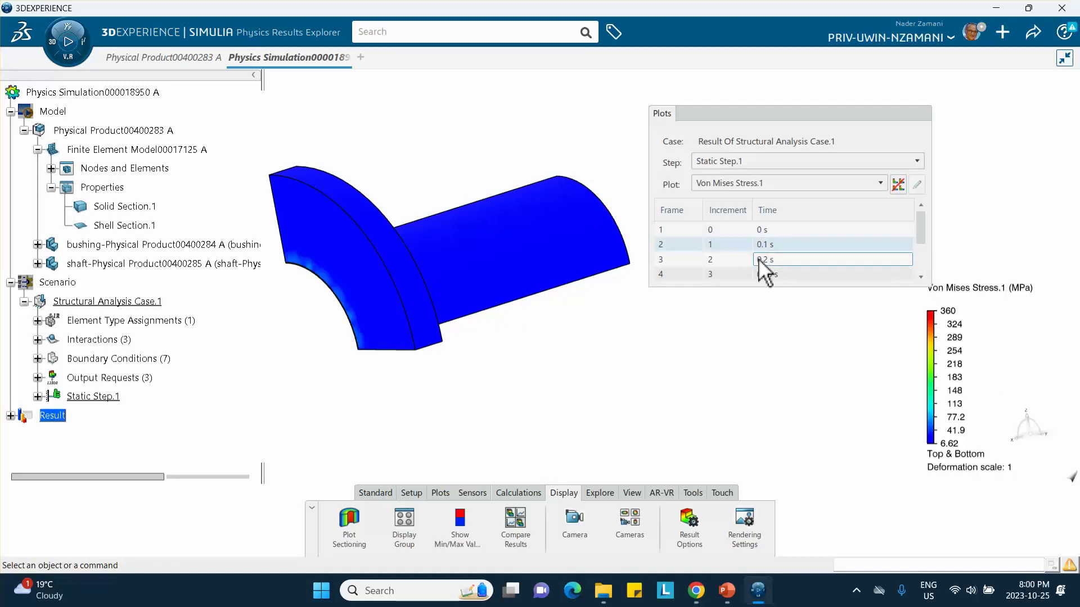
click(758, 258)
scroll(759, 260, down, 1)
click(766, 277)
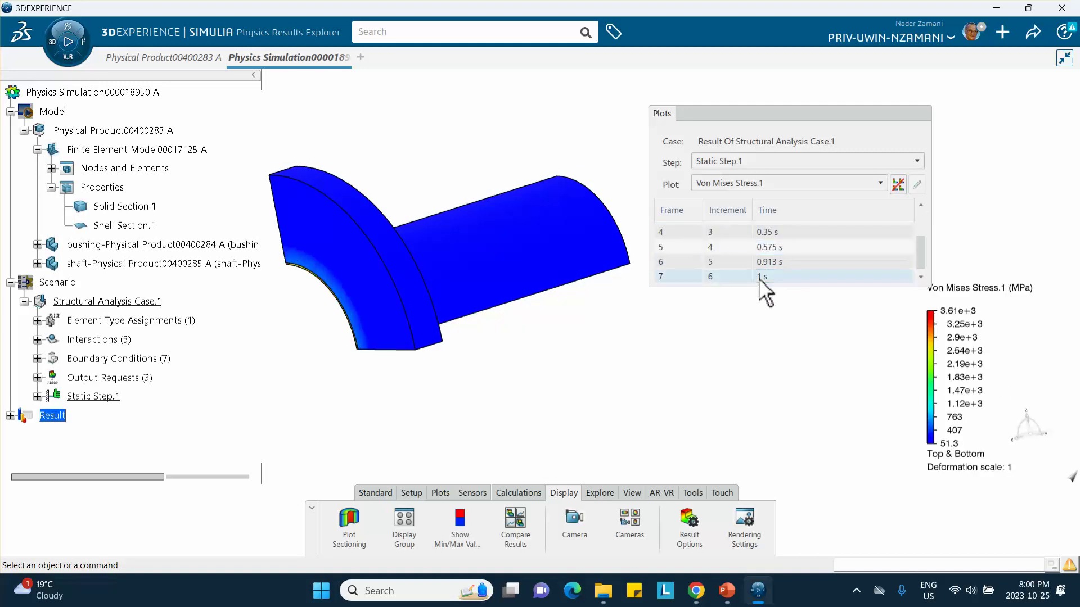
middle_drag(446, 284, 747, 223)
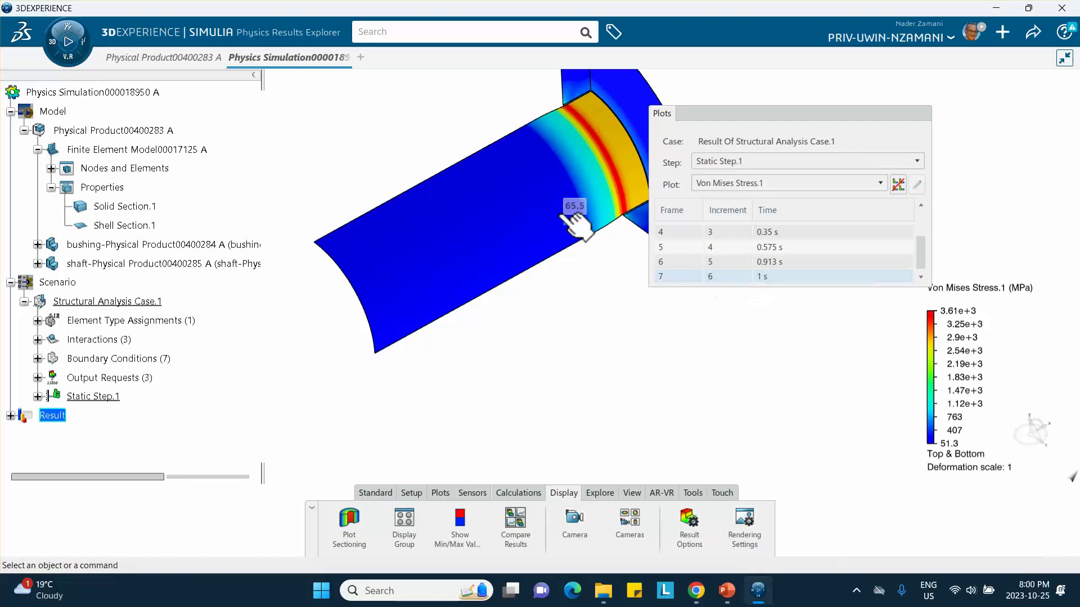
middle_drag(579, 217, 521, 277)
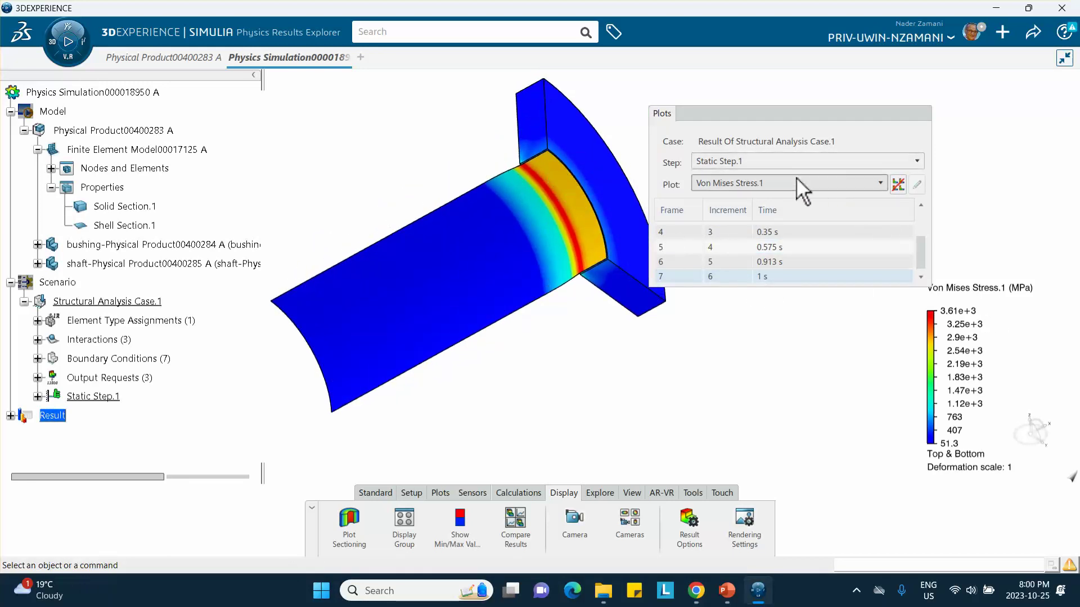
drag(786, 115, 791, 94)
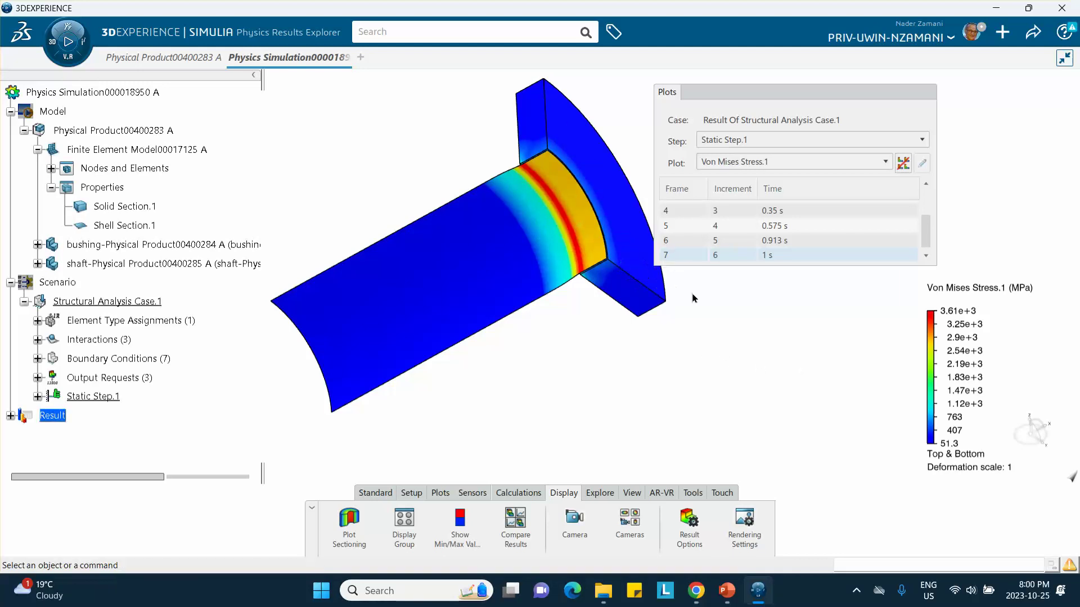
middle_drag(692, 298, 564, 378)
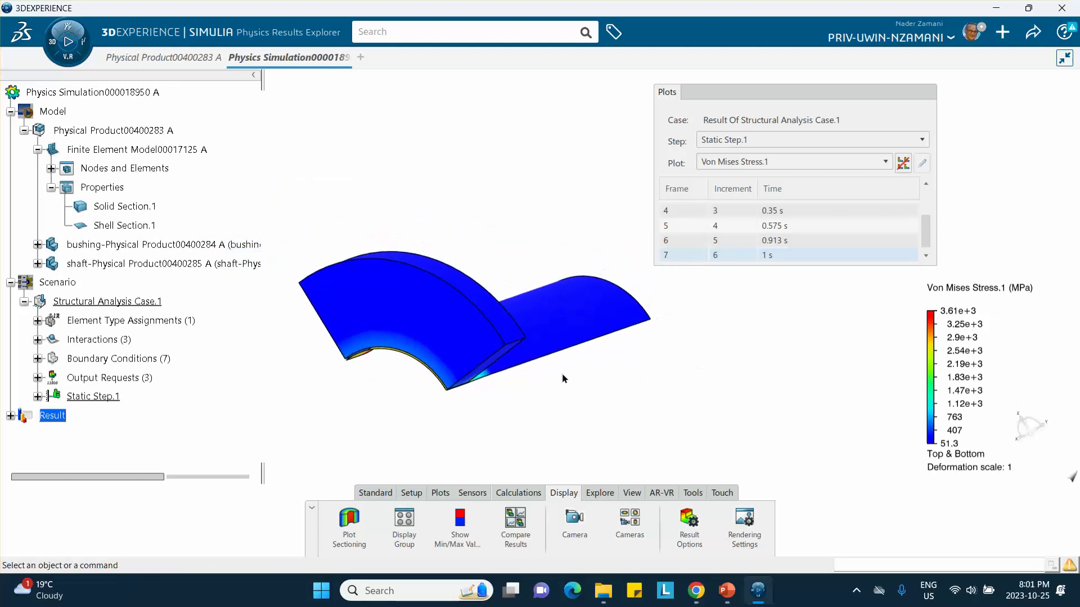
- Set the deformation scale factor of the von Mises contour plot to 10 and inspect the exaggerated shape around the bushing bore
mouse_move(408, 310)
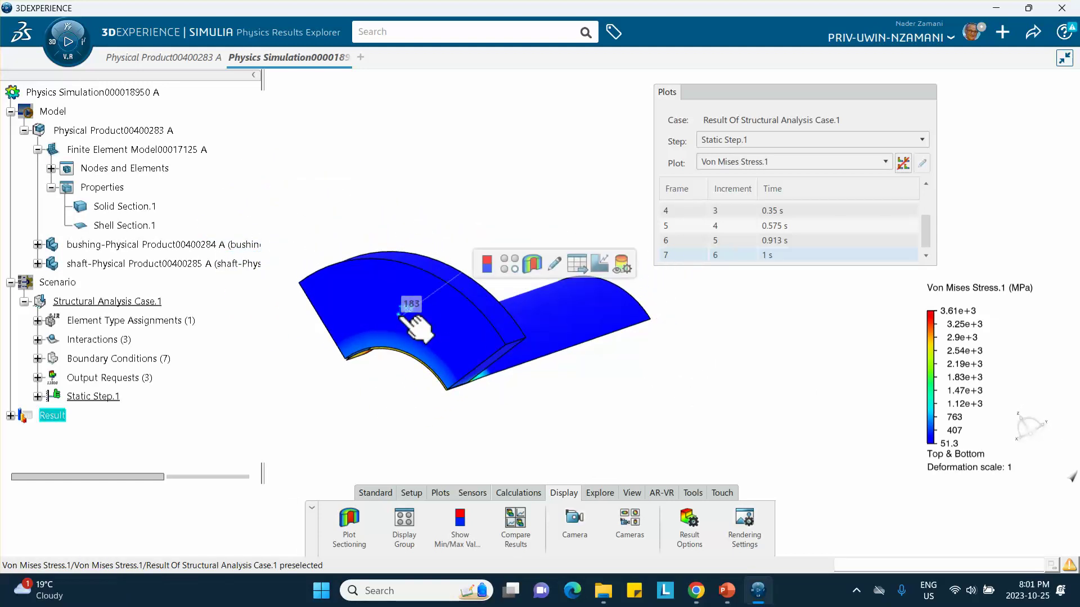
double_click(409, 309)
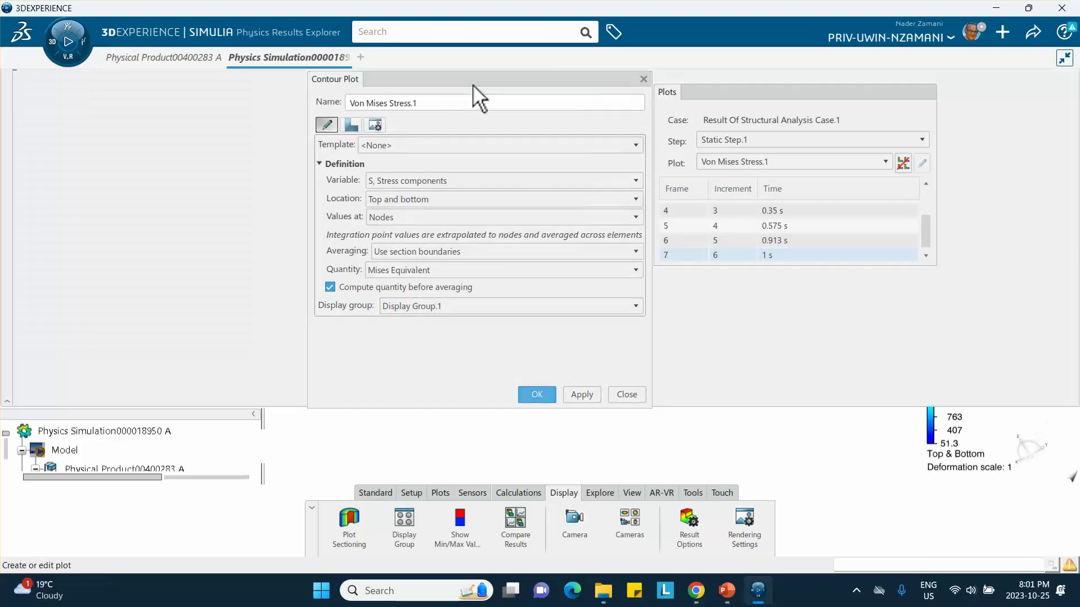
drag(450, 78, 780, 109)
middle_drag(511, 179, 475, 183)
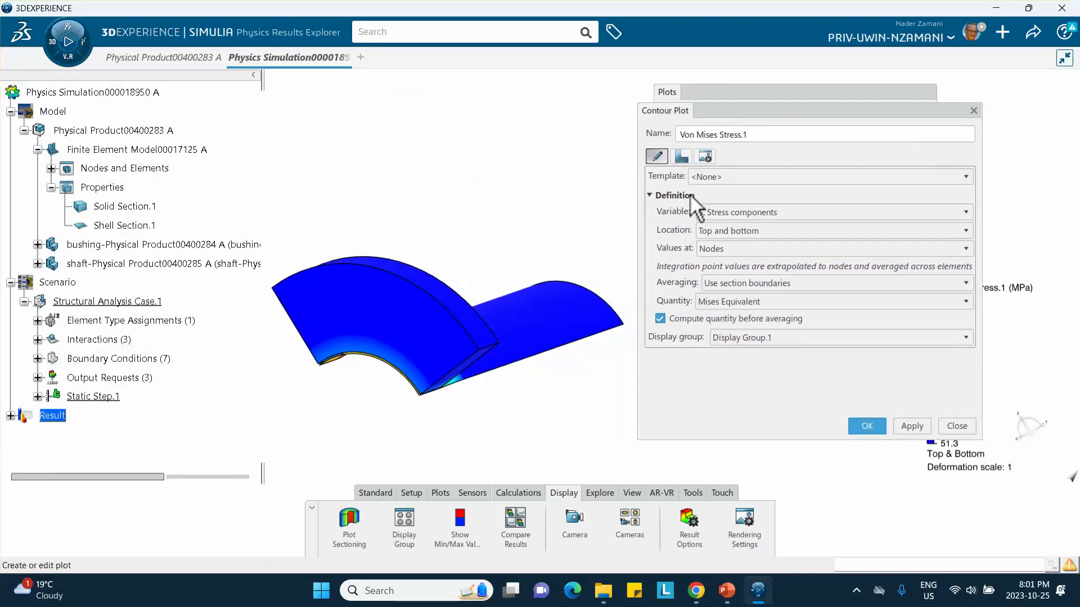
click(681, 156)
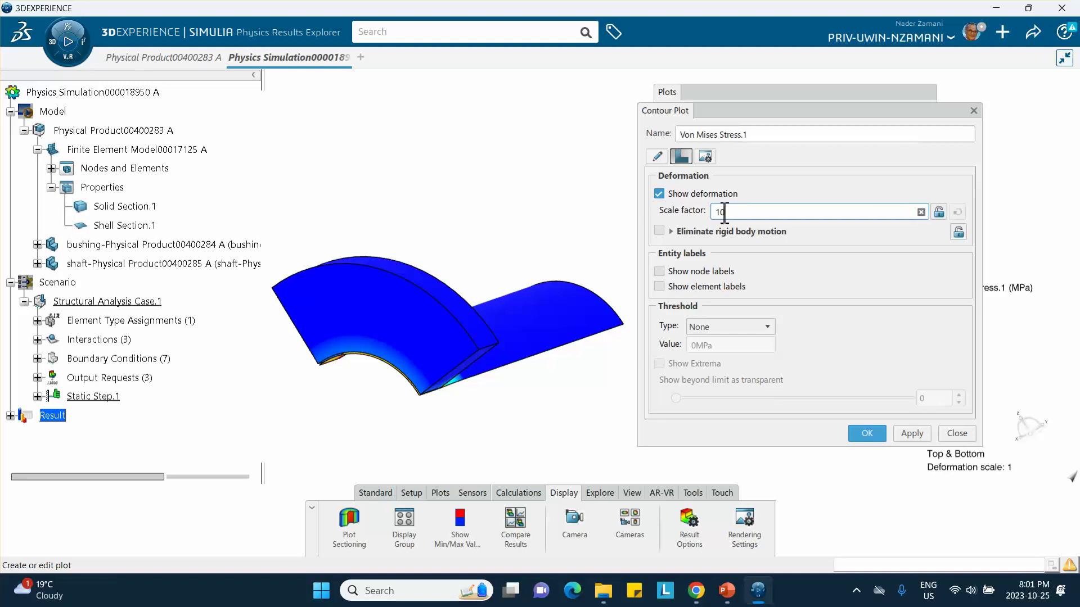
click(913, 436)
click(866, 433)
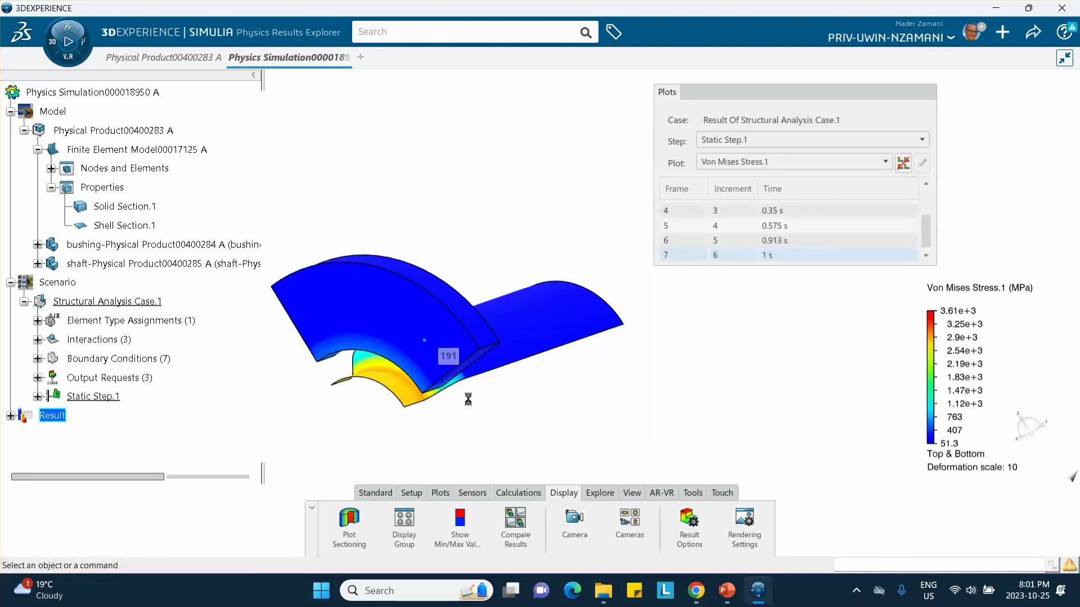
mouse_move(445, 357)
middle_down()
mouse_move(489, 393)
mouse_move(482, 358)
mouse_move(528, 294)
mouse_move(535, 260)
mouse_move(482, 354)
mouse_move(533, 283)
mouse_move(474, 265)
mouse_move(453, 337)
middle_up()
middle_drag(470, 274, 622, 343)
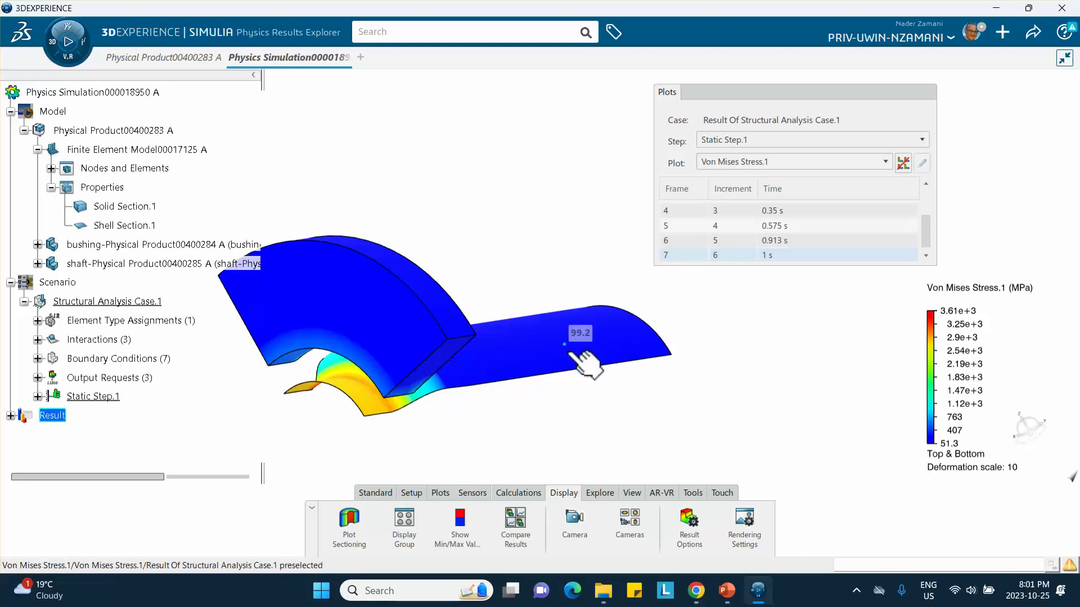
middle_drag(436, 378, 546, 320)
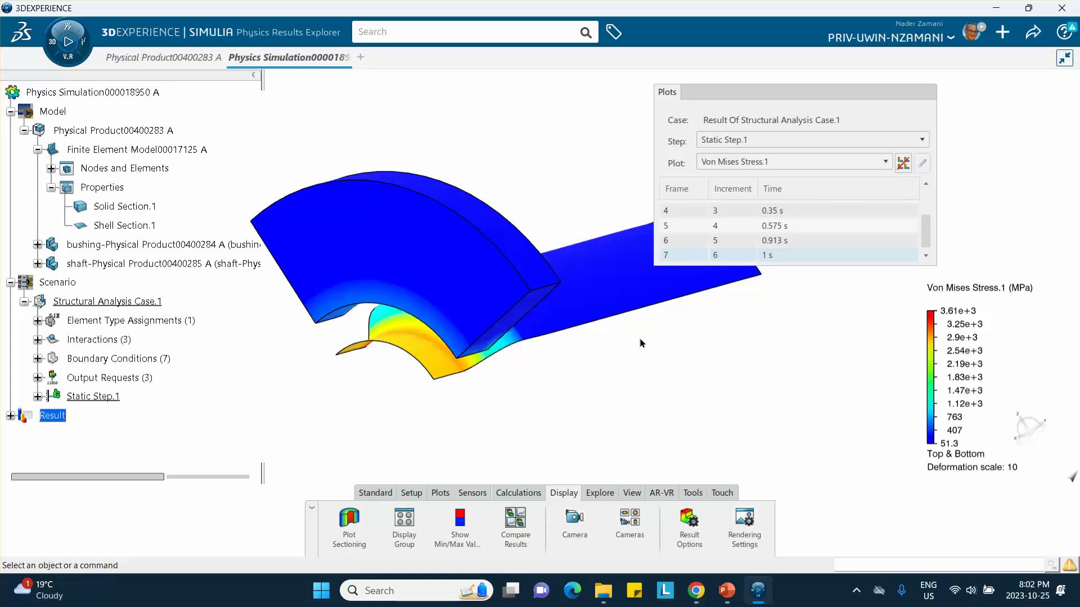
middle_drag(612, 337, 639, 420)
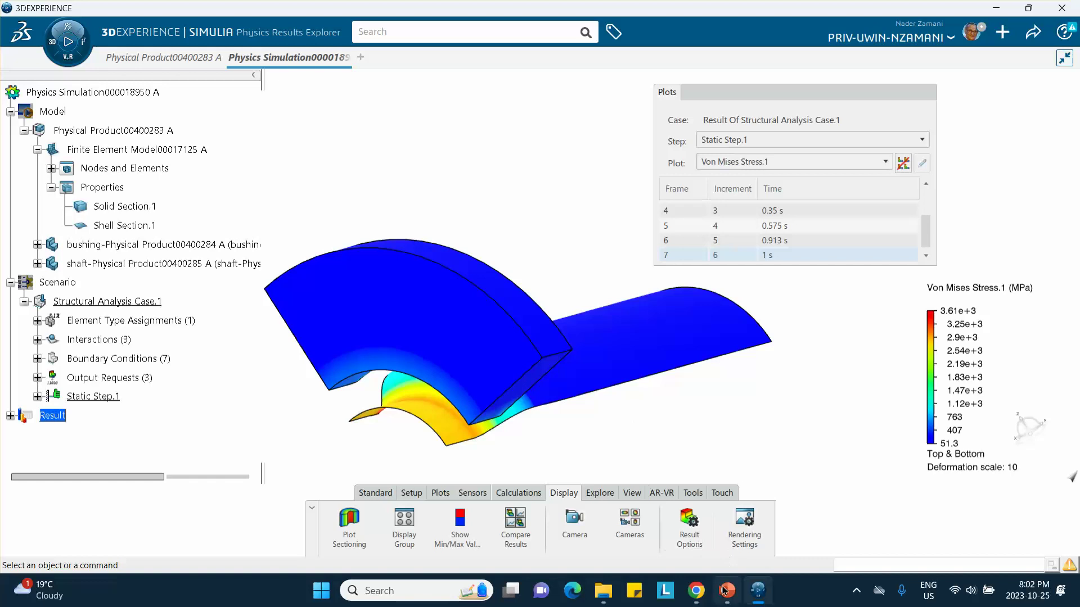
- Switch to the PowerPoint tutorial to review the slide on mirroring results through Result Options, and return to the simulation
mouse_move(726, 591)
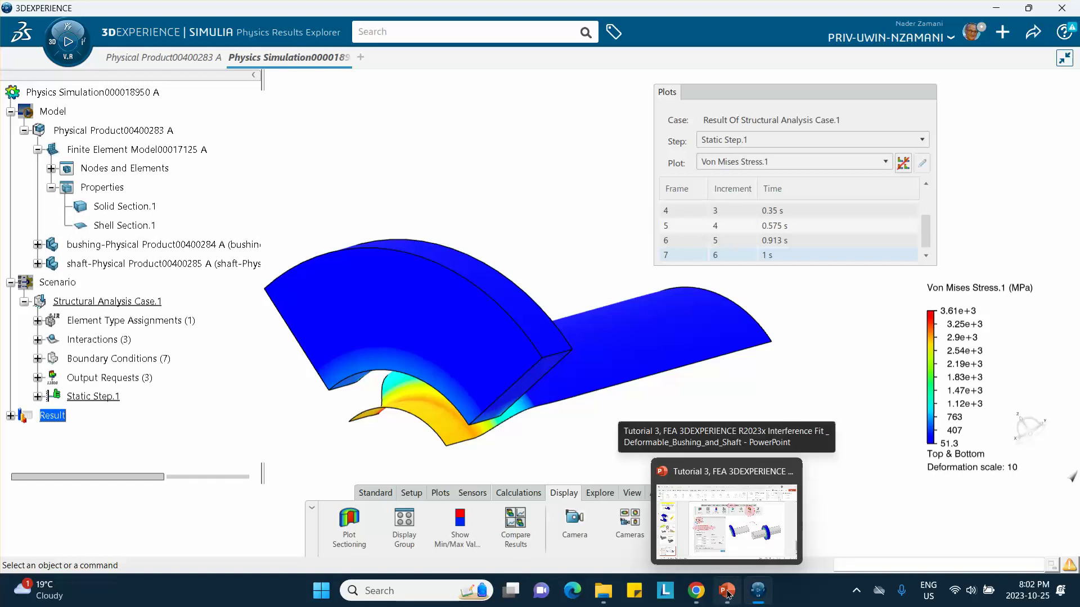
click(727, 591)
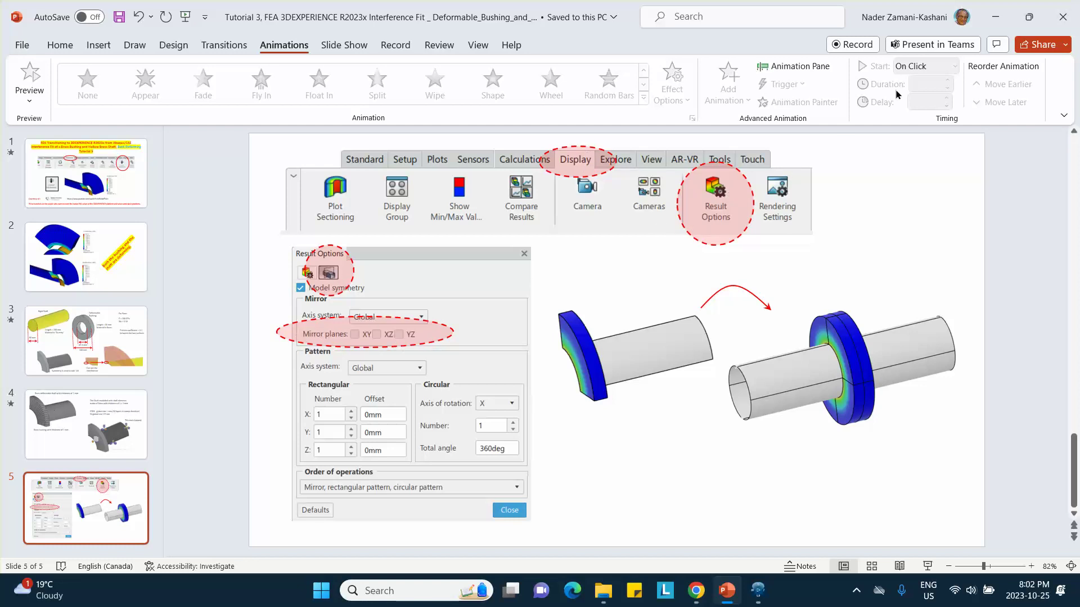
click(993, 16)
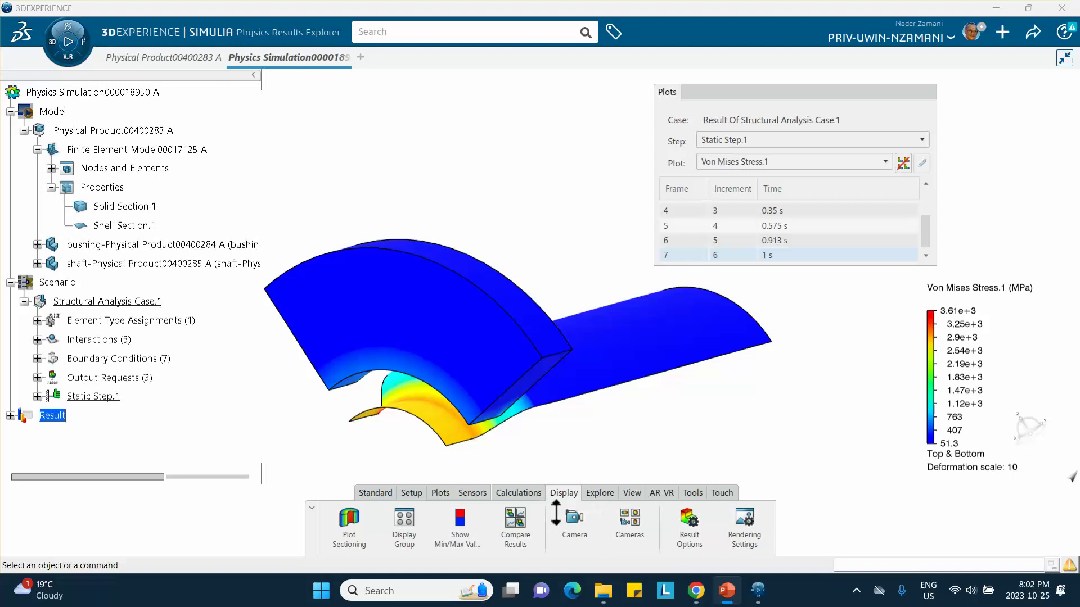
- Enable model symmetry in the result options and mirror the stress plot about the XY, XZ and YZ planes
click(689, 531)
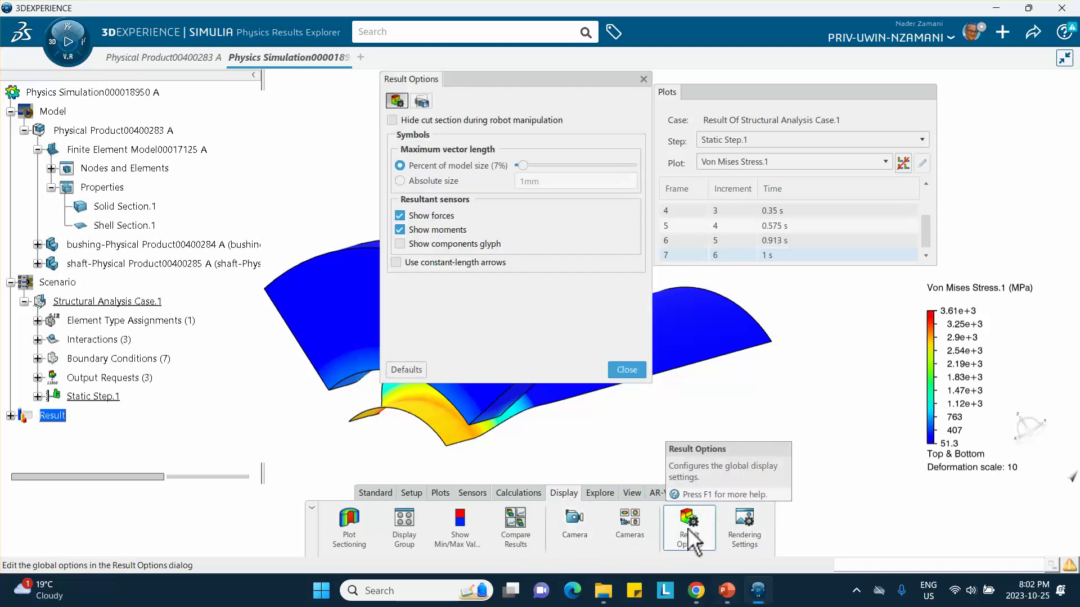
click(422, 101)
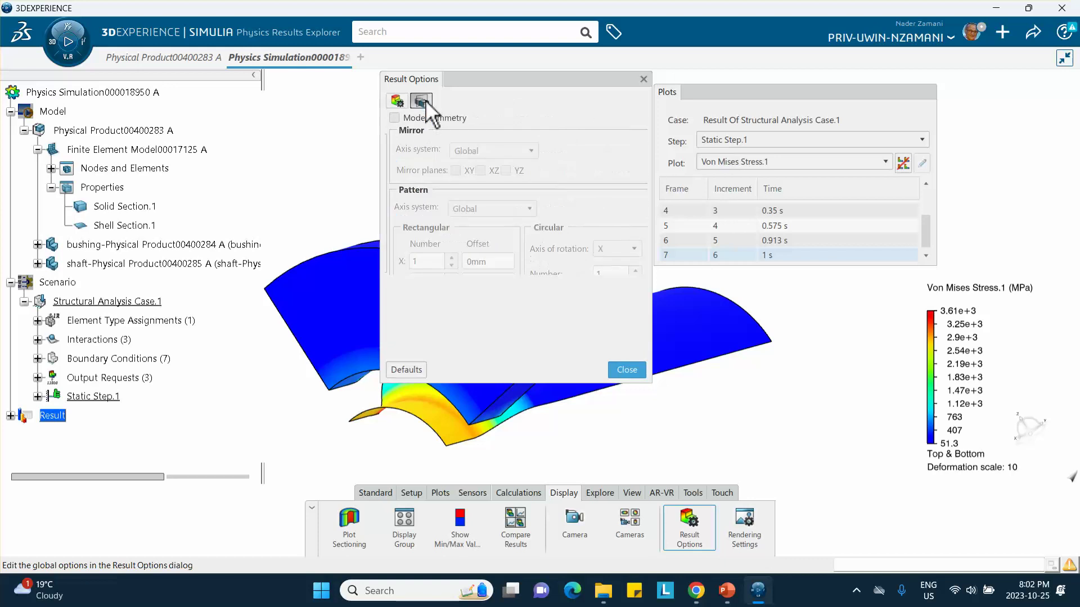
click(389, 118)
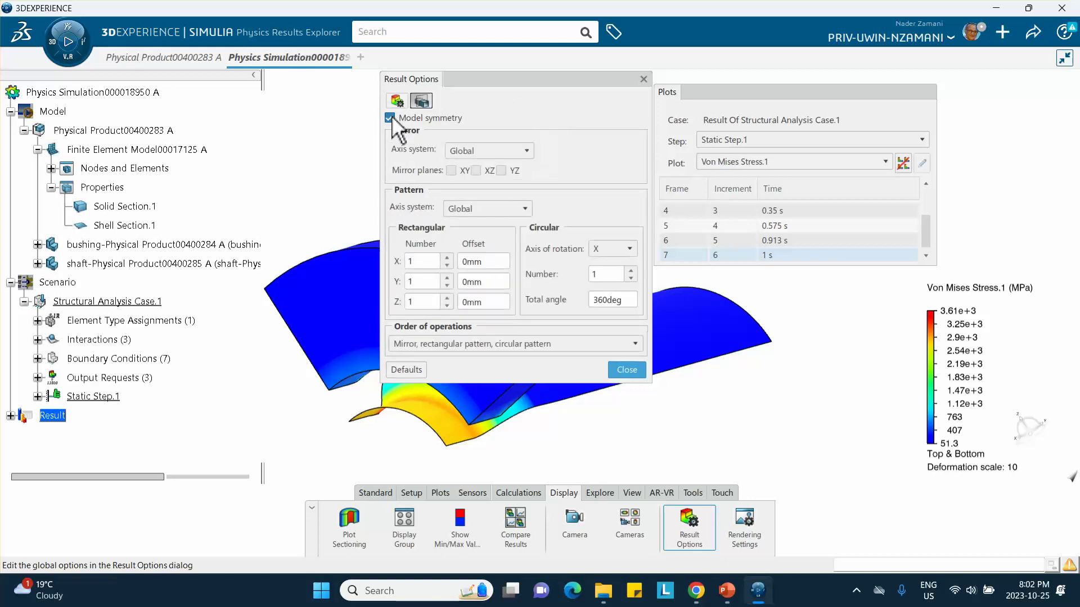
drag(491, 90, 814, 130)
click(774, 210)
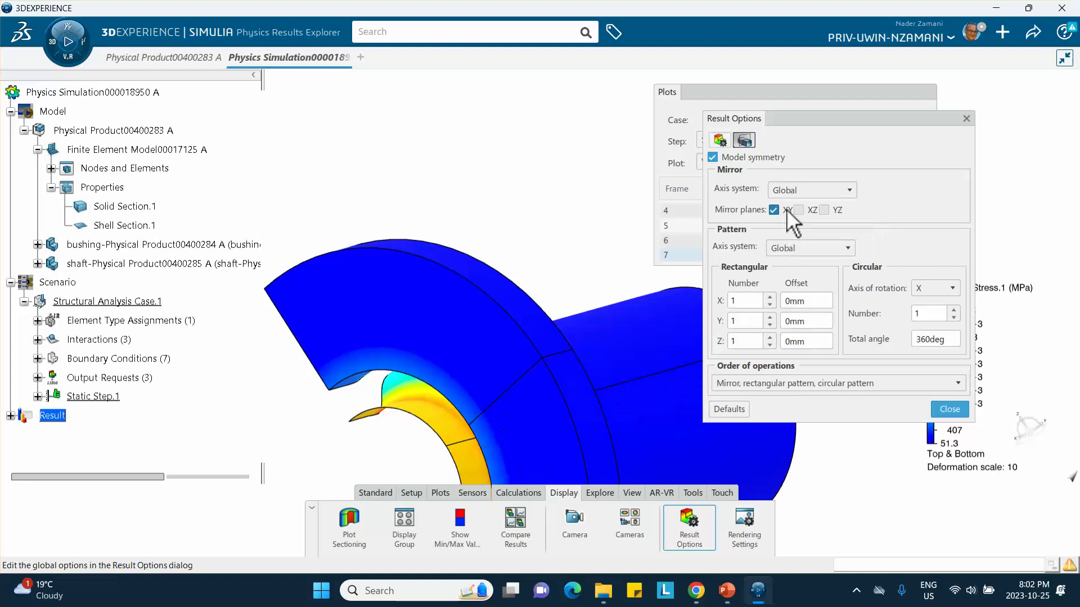
click(798, 211)
click(824, 210)
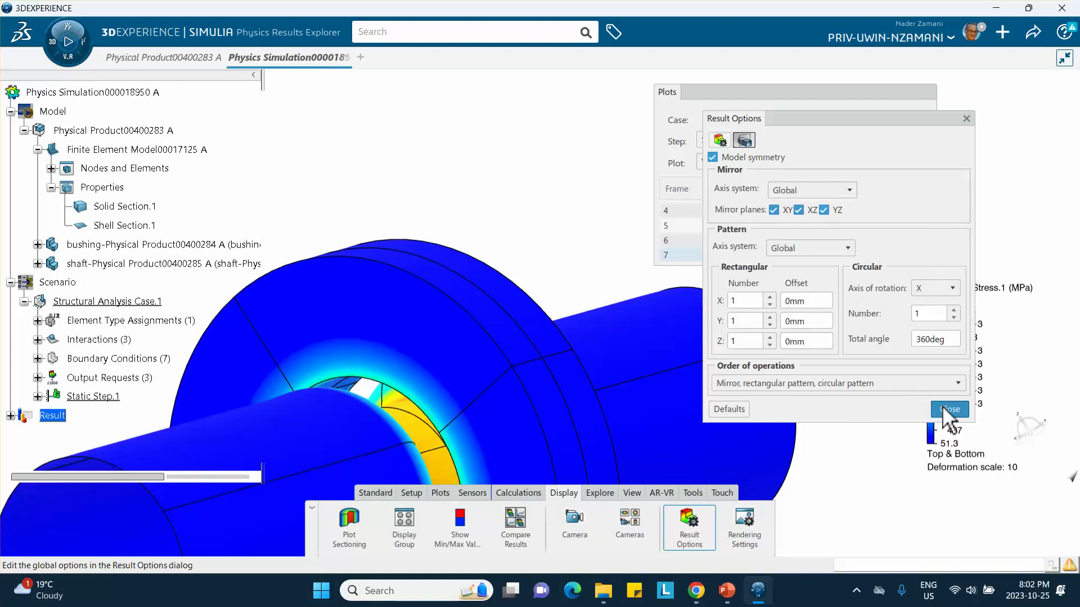
click(950, 409)
middle_drag(540, 233, 517, 310)
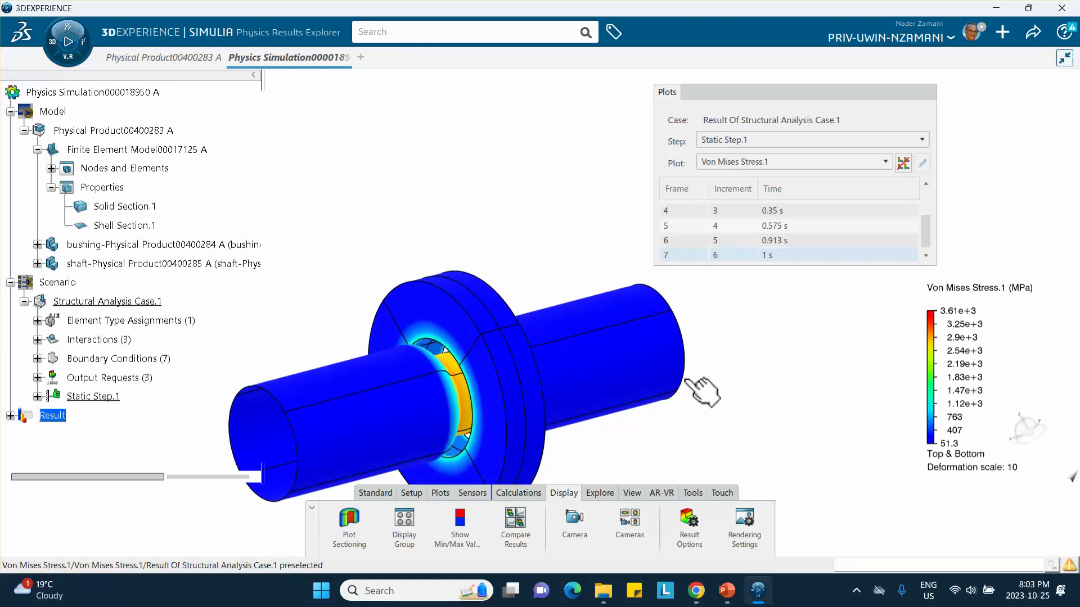